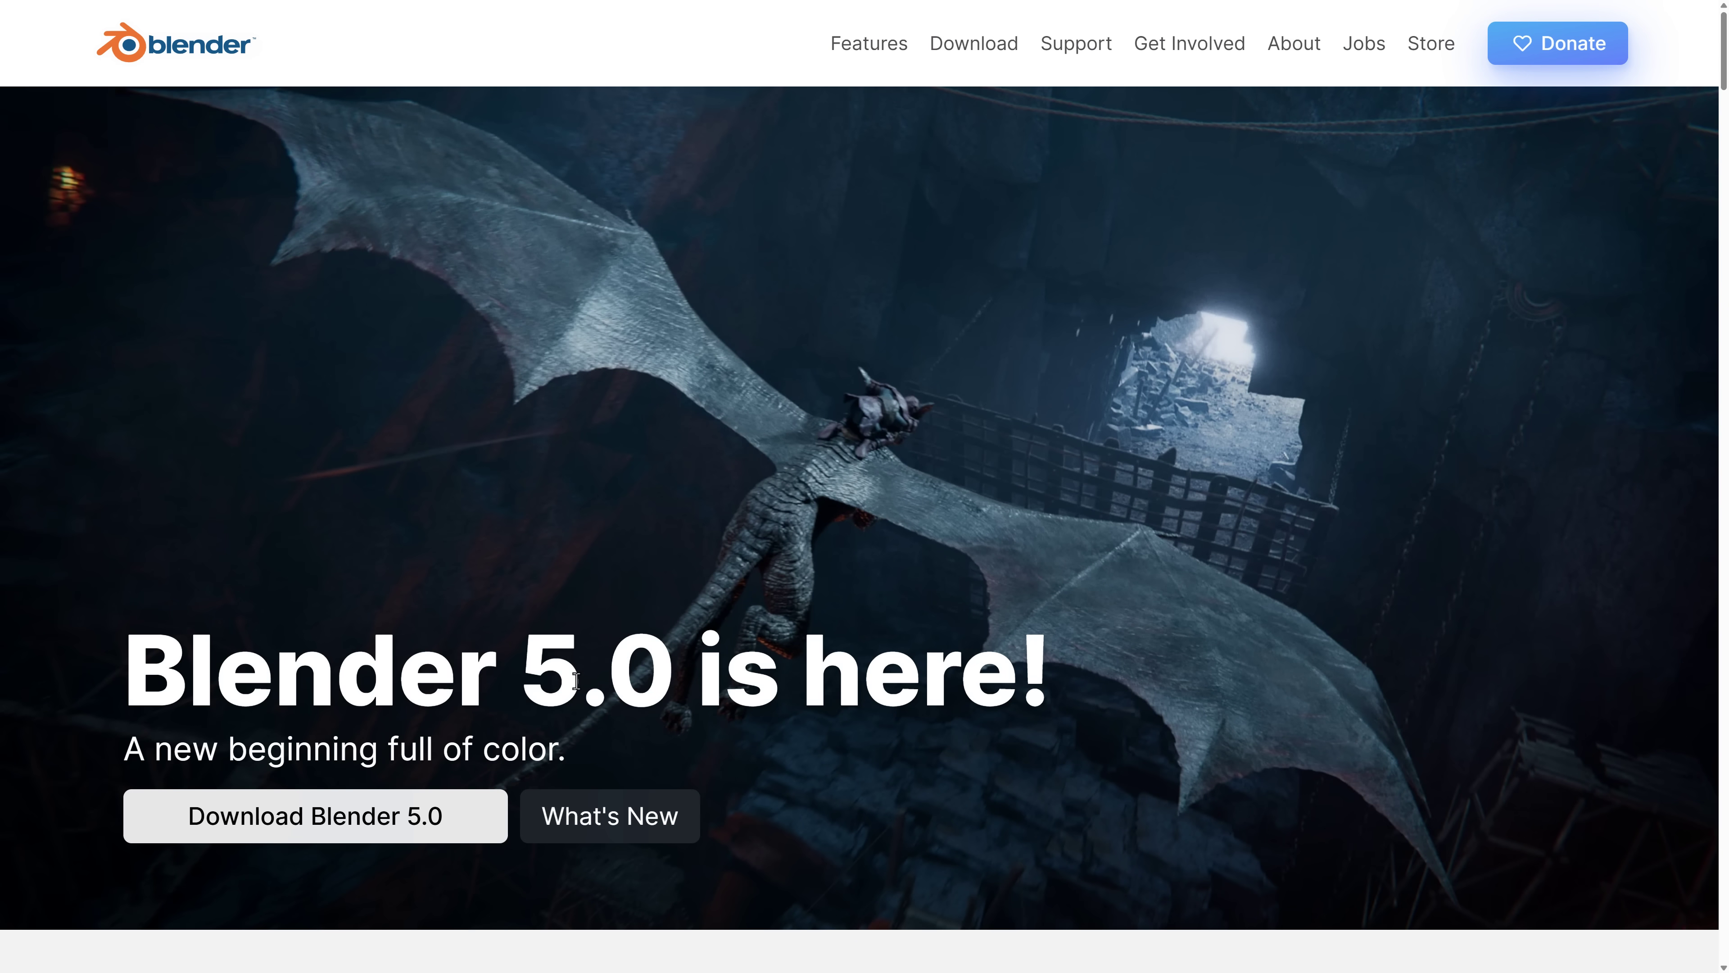
Open the Features page of the Blender website and look through its overview
{"action": "left_click", "coordinate": [847, 48]}
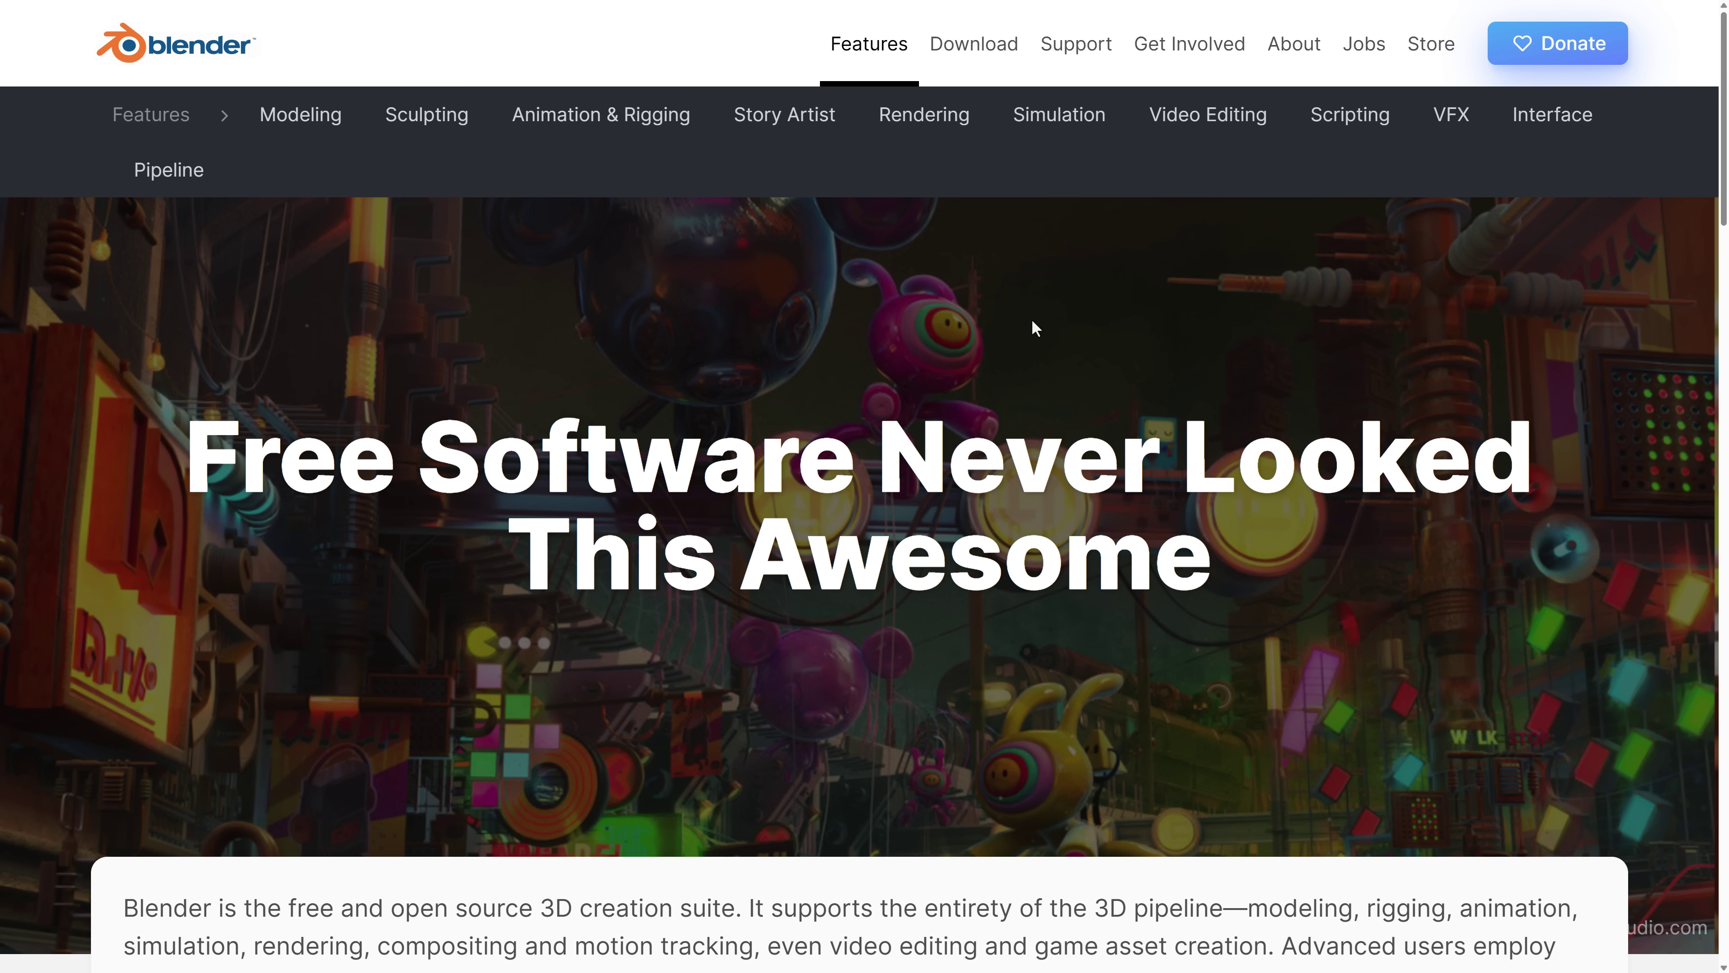
{"action": "scroll", "coordinate": [1030, 318], "scroll_direction": "down", "scroll_amount": 6}
{"action": "scroll", "coordinate": [1031, 320], "scroll_direction": "up", "scroll_amount": 6}
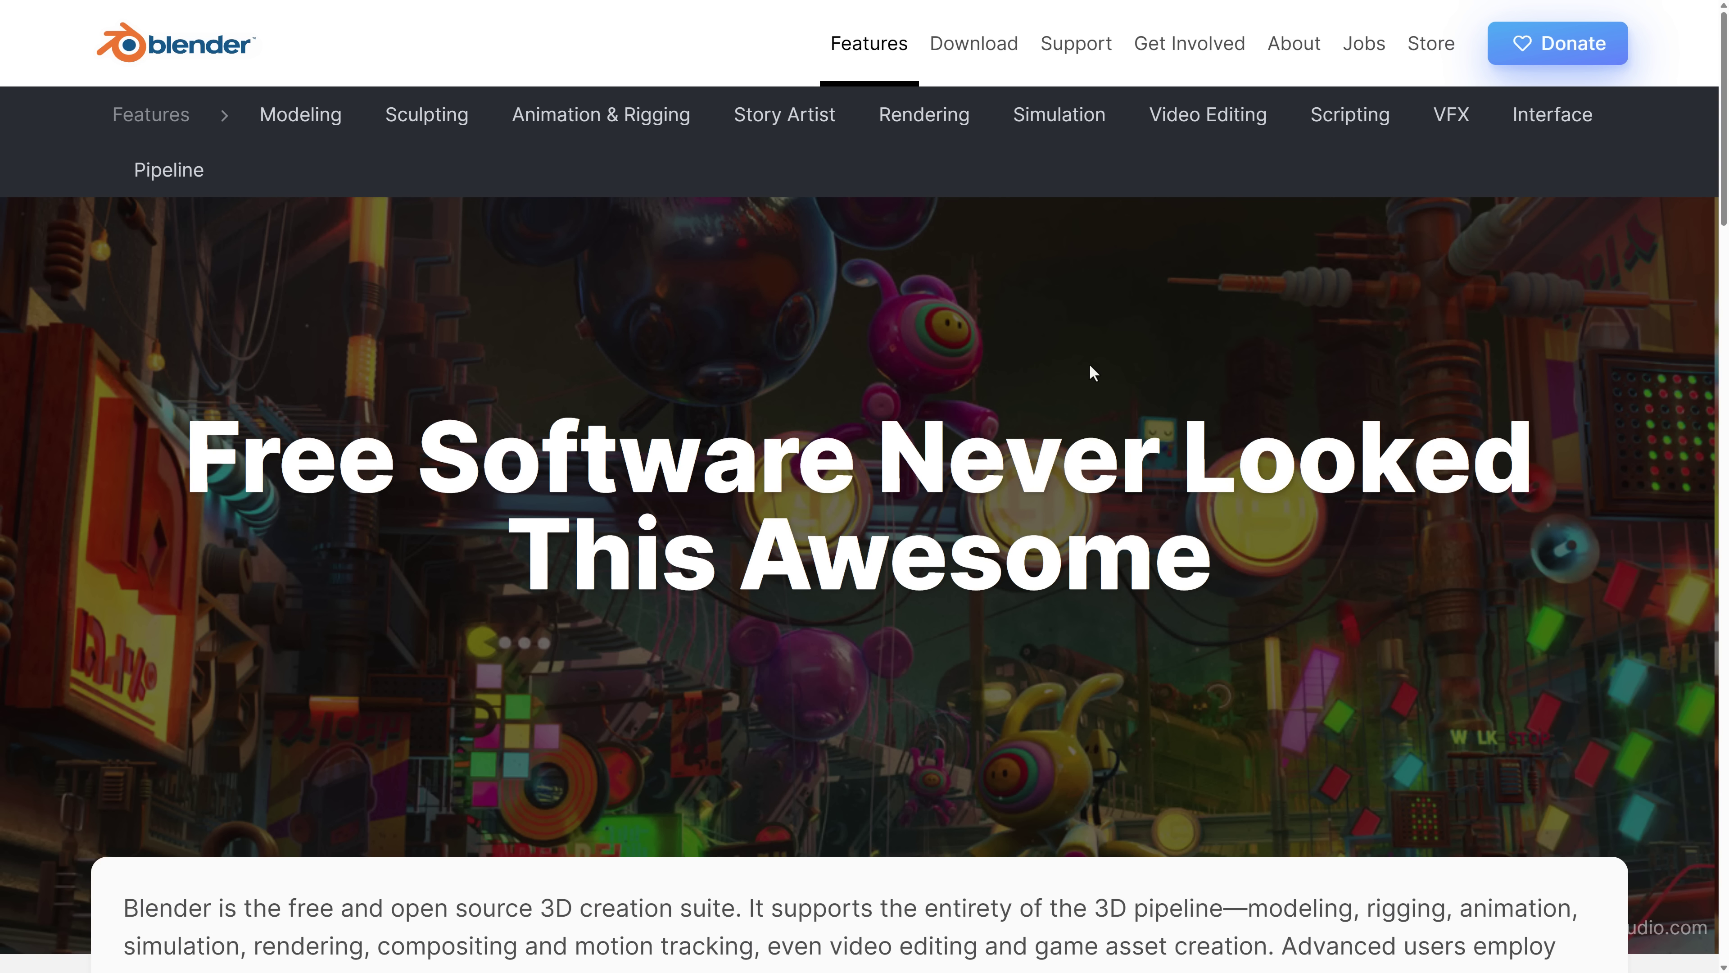
Switch to the UPBGE website and look through its home page, from the Blender integration section to the game release section
{"action": "key", "text": "ctrl+Tab"}
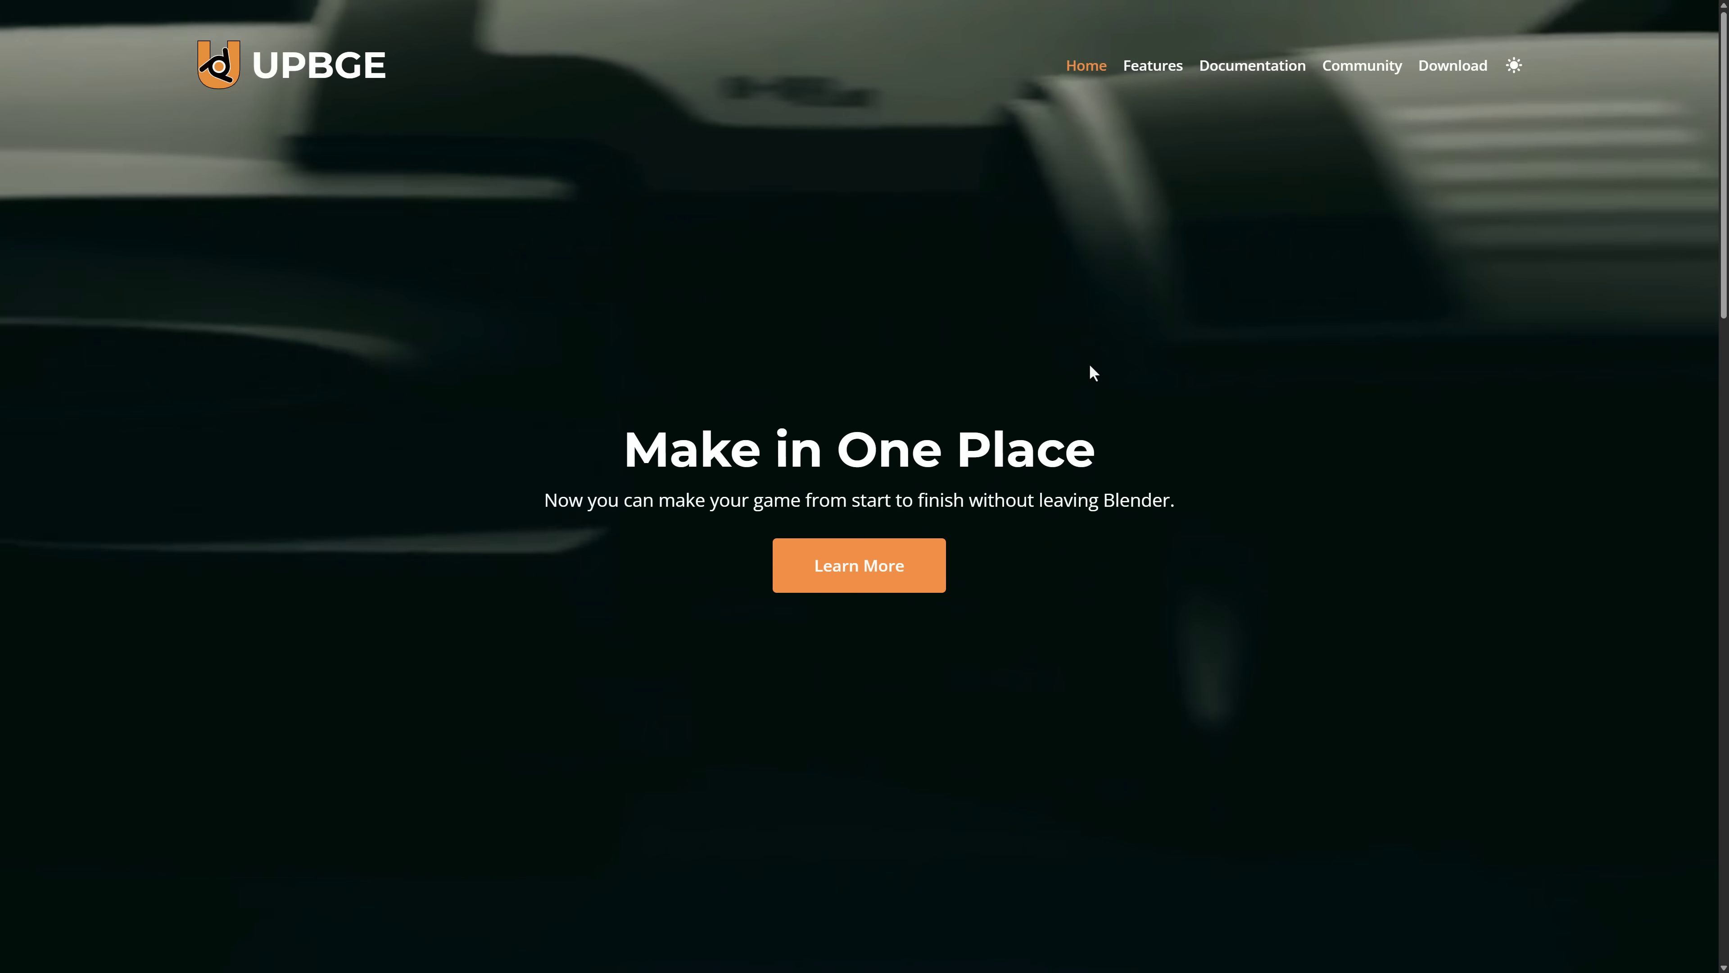
{"action": "scroll", "coordinate": [1103, 387], "scroll_direction": "down", "scroll_amount": 10}
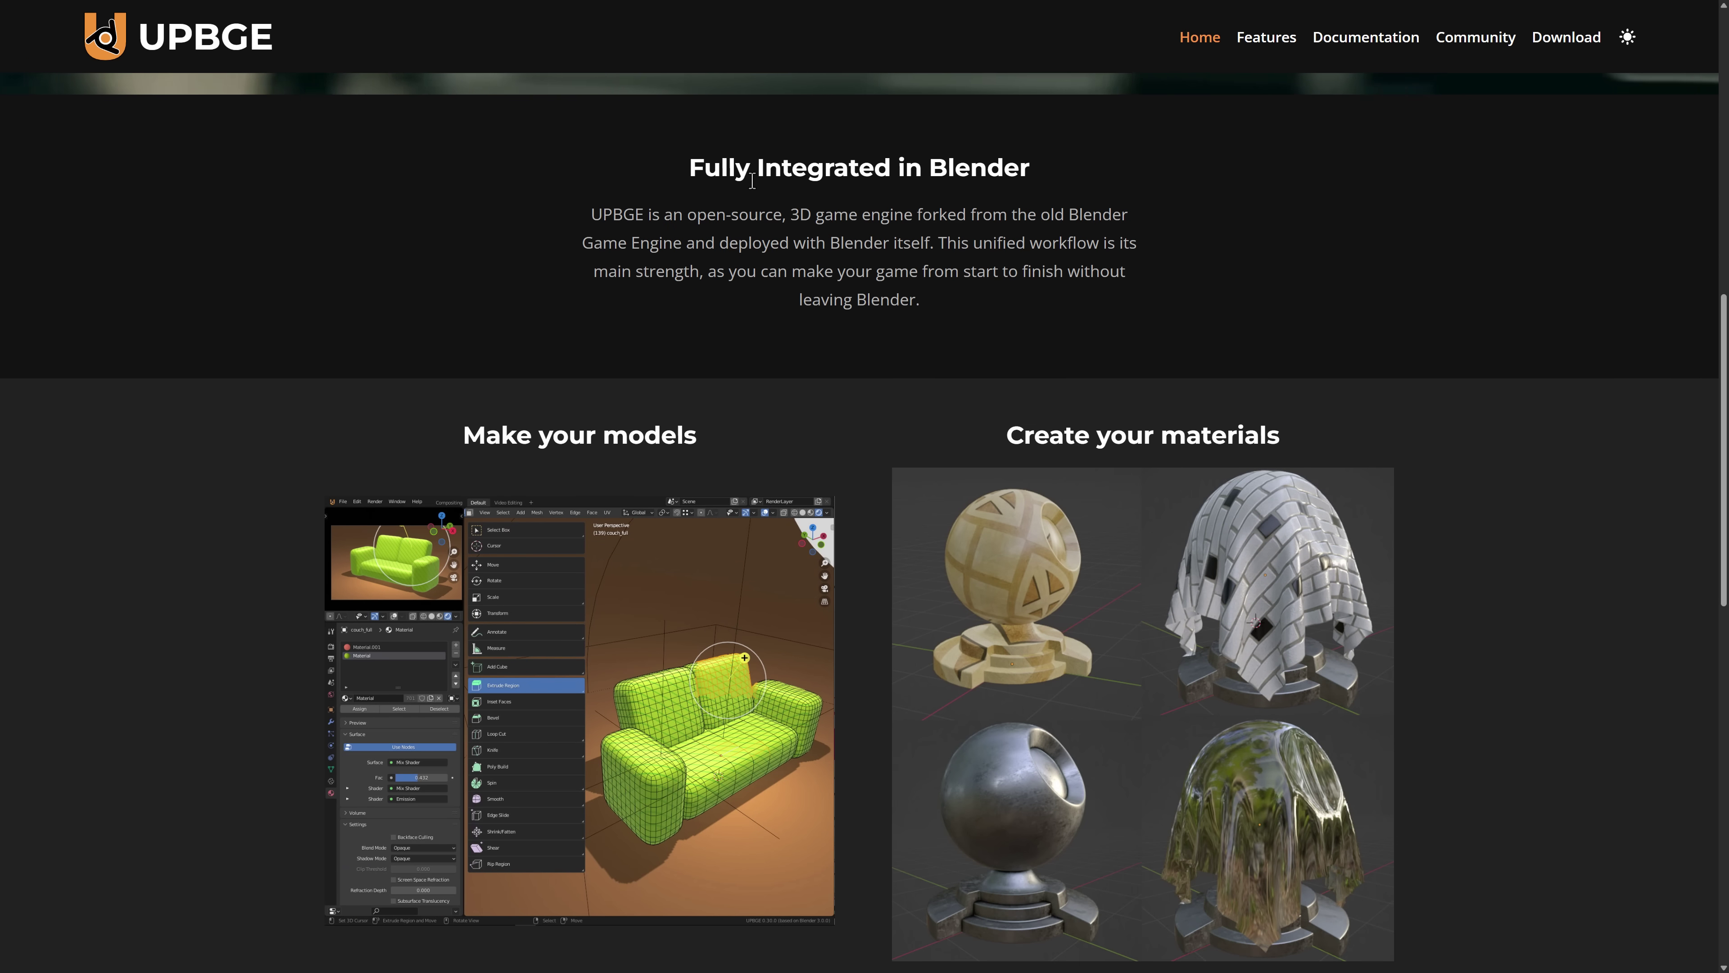
{"action": "scroll", "coordinate": [969, 208], "scroll_direction": "down", "scroll_amount": 3}
{"action": "scroll", "coordinate": [954, 212], "scroll_direction": "down", "scroll_amount": 1}
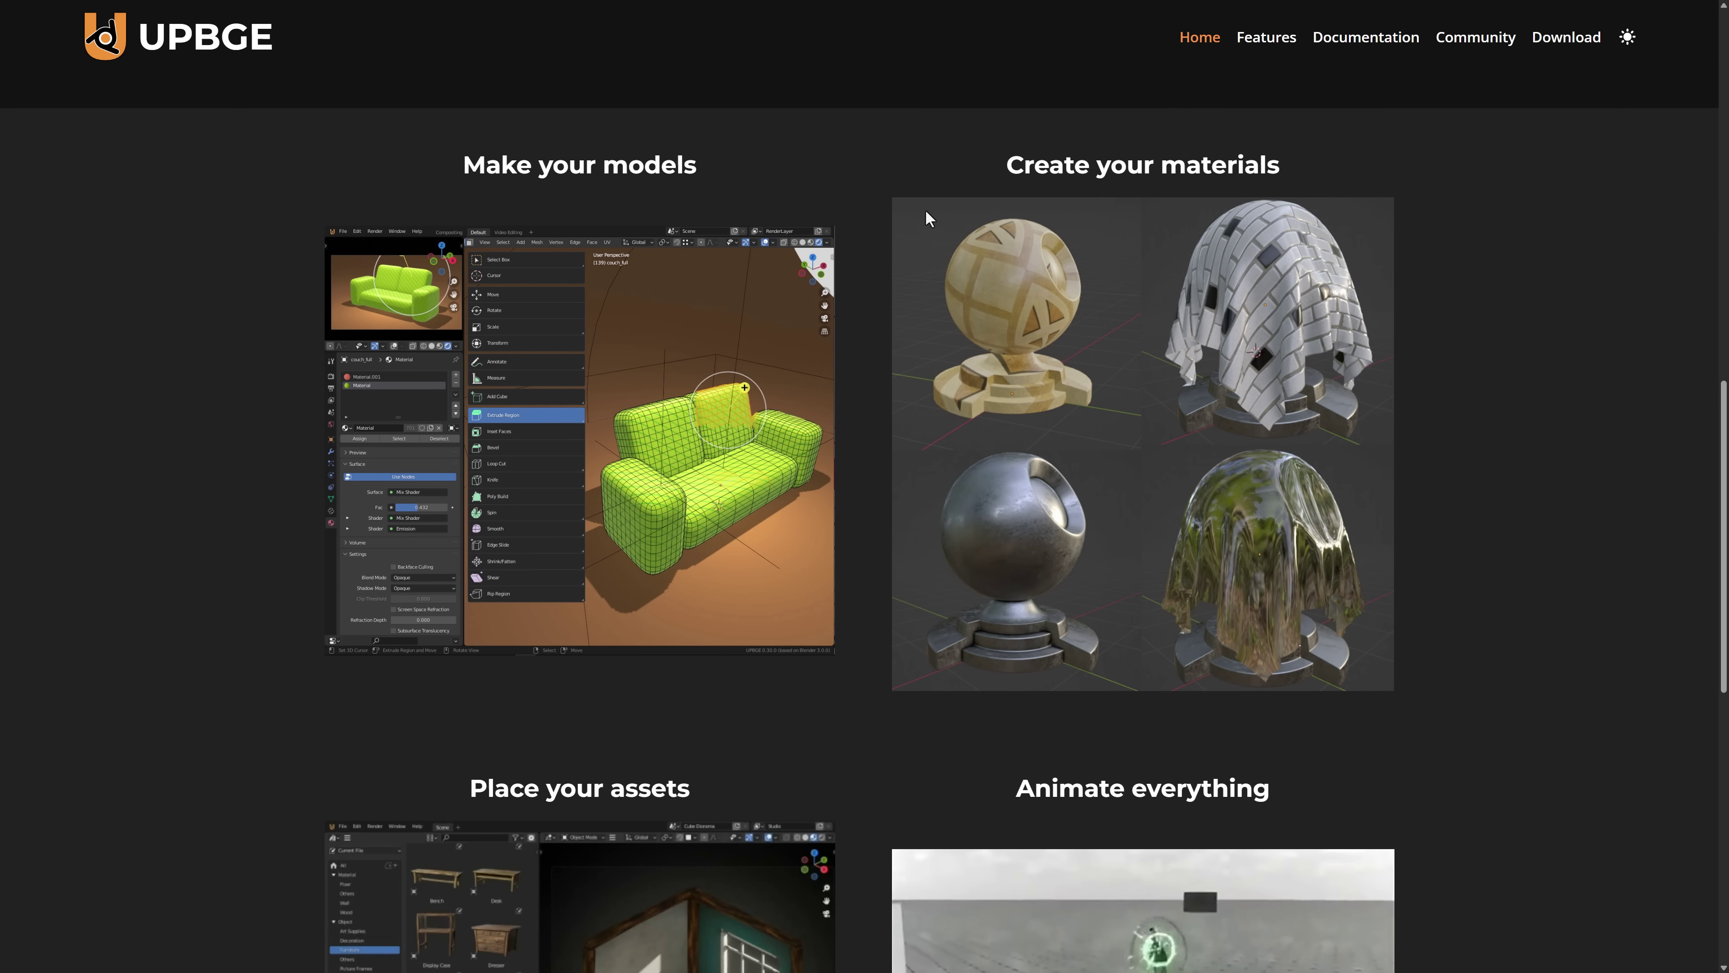
{"action": "scroll", "coordinate": [608, 367], "scroll_direction": "down", "scroll_amount": 7}
{"action": "scroll", "coordinate": [608, 365], "scroll_direction": "down", "scroll_amount": 5}
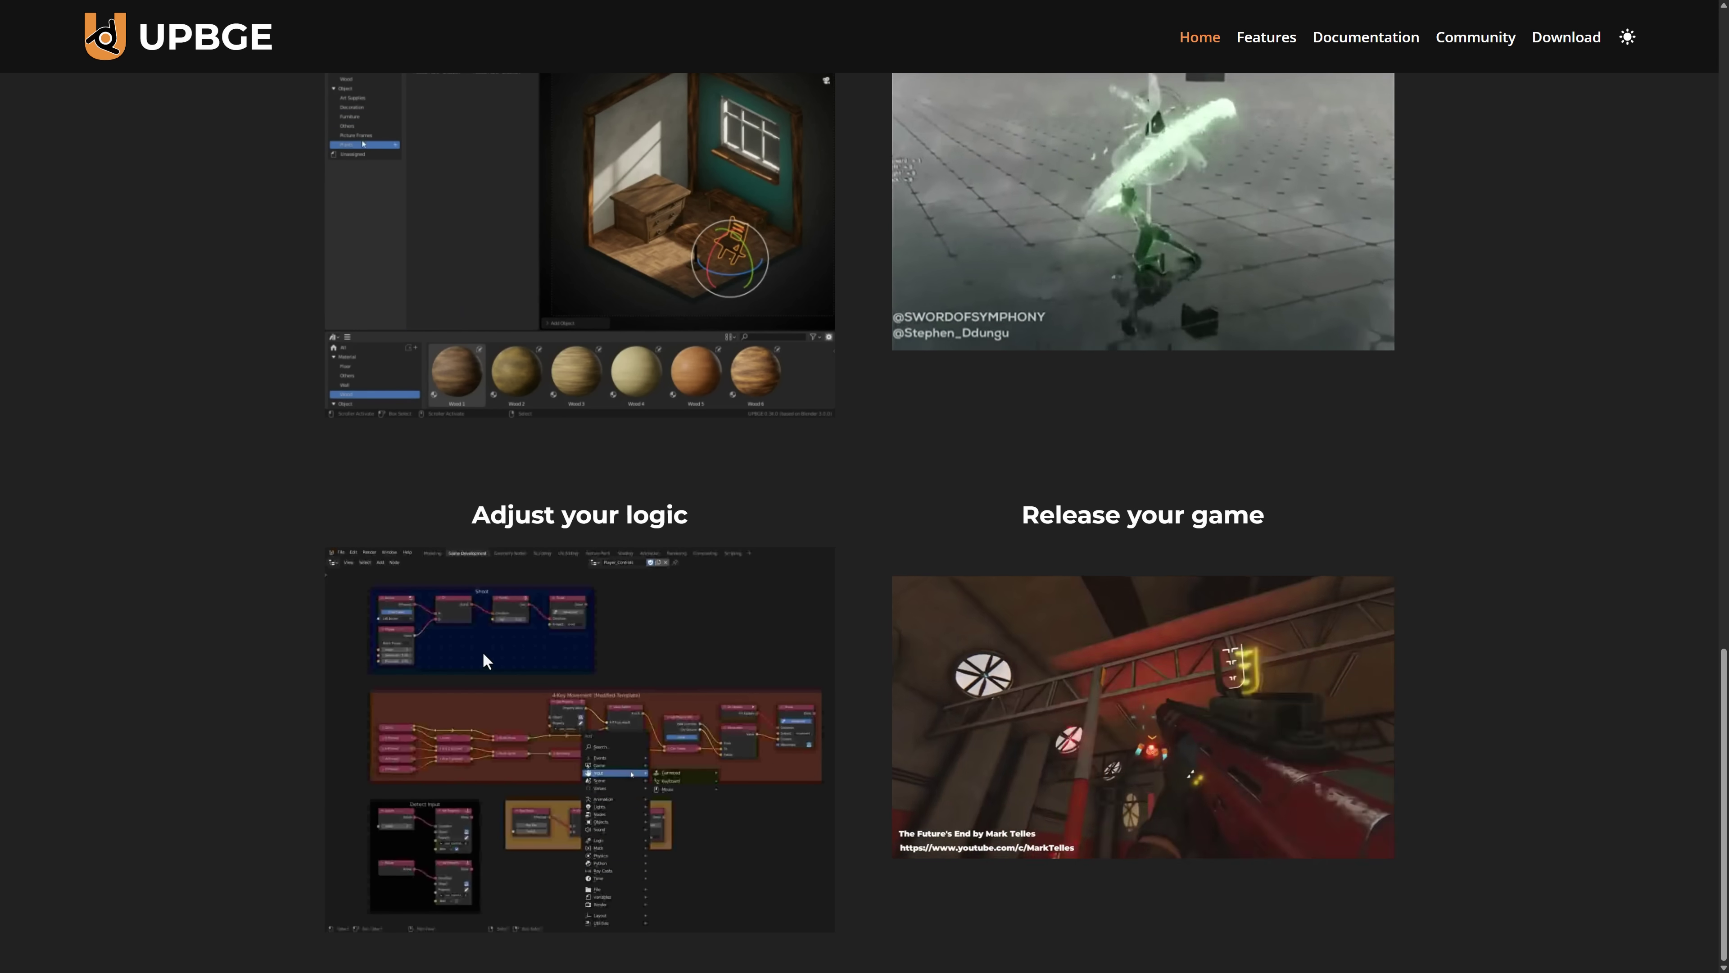
{"action": "scroll", "coordinate": [715, 694], "scroll_direction": "up", "scroll_amount": 20}
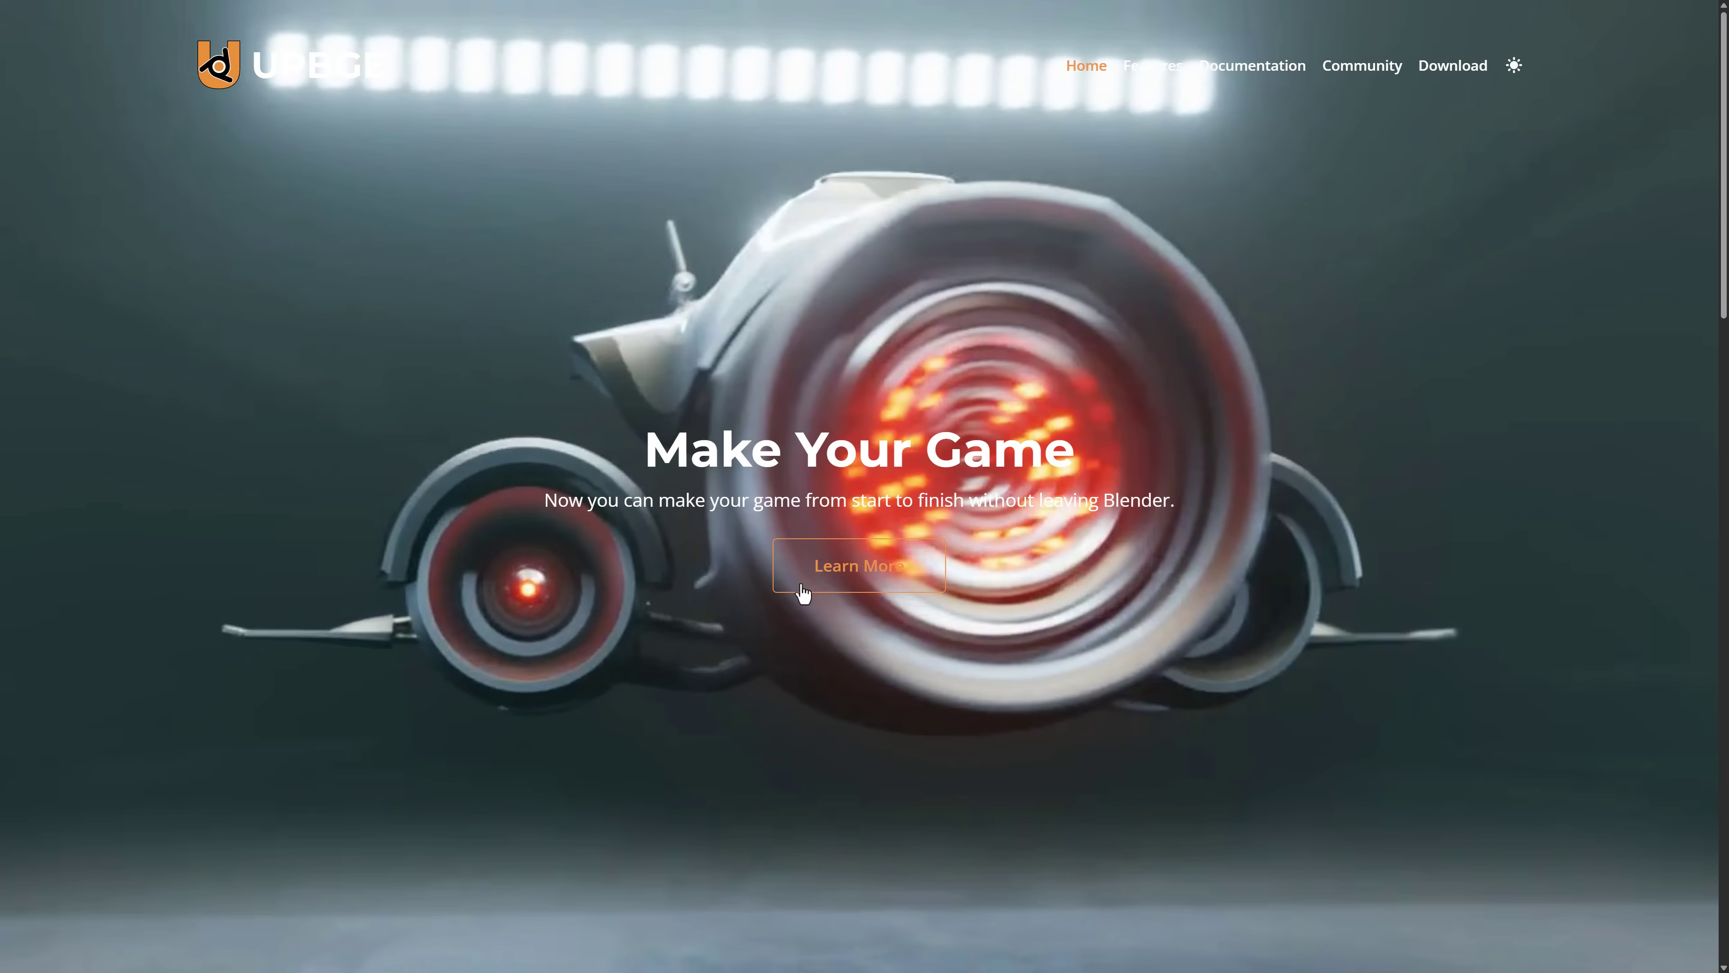
Open the UPBGE release notes for version 0.50 and read the GPU skinning section
{"action": "left_click", "coordinate": [802, 588]}
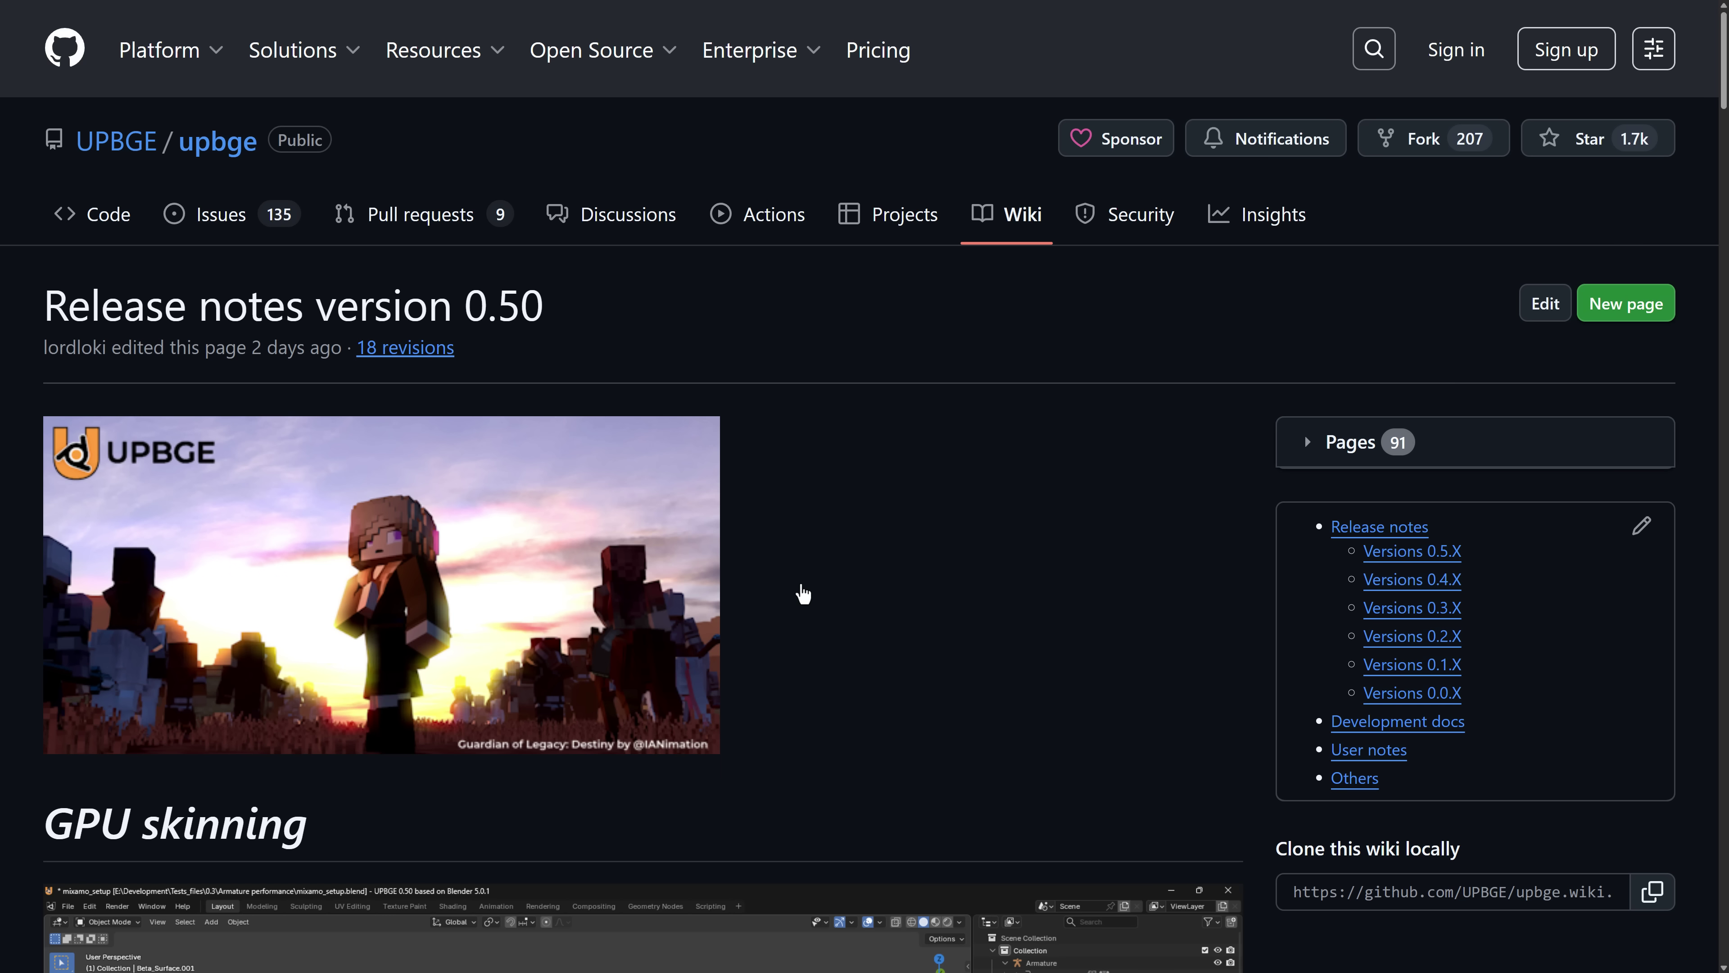
{"action": "scroll", "coordinate": [791, 568], "scroll_direction": "down", "scroll_amount": 6}
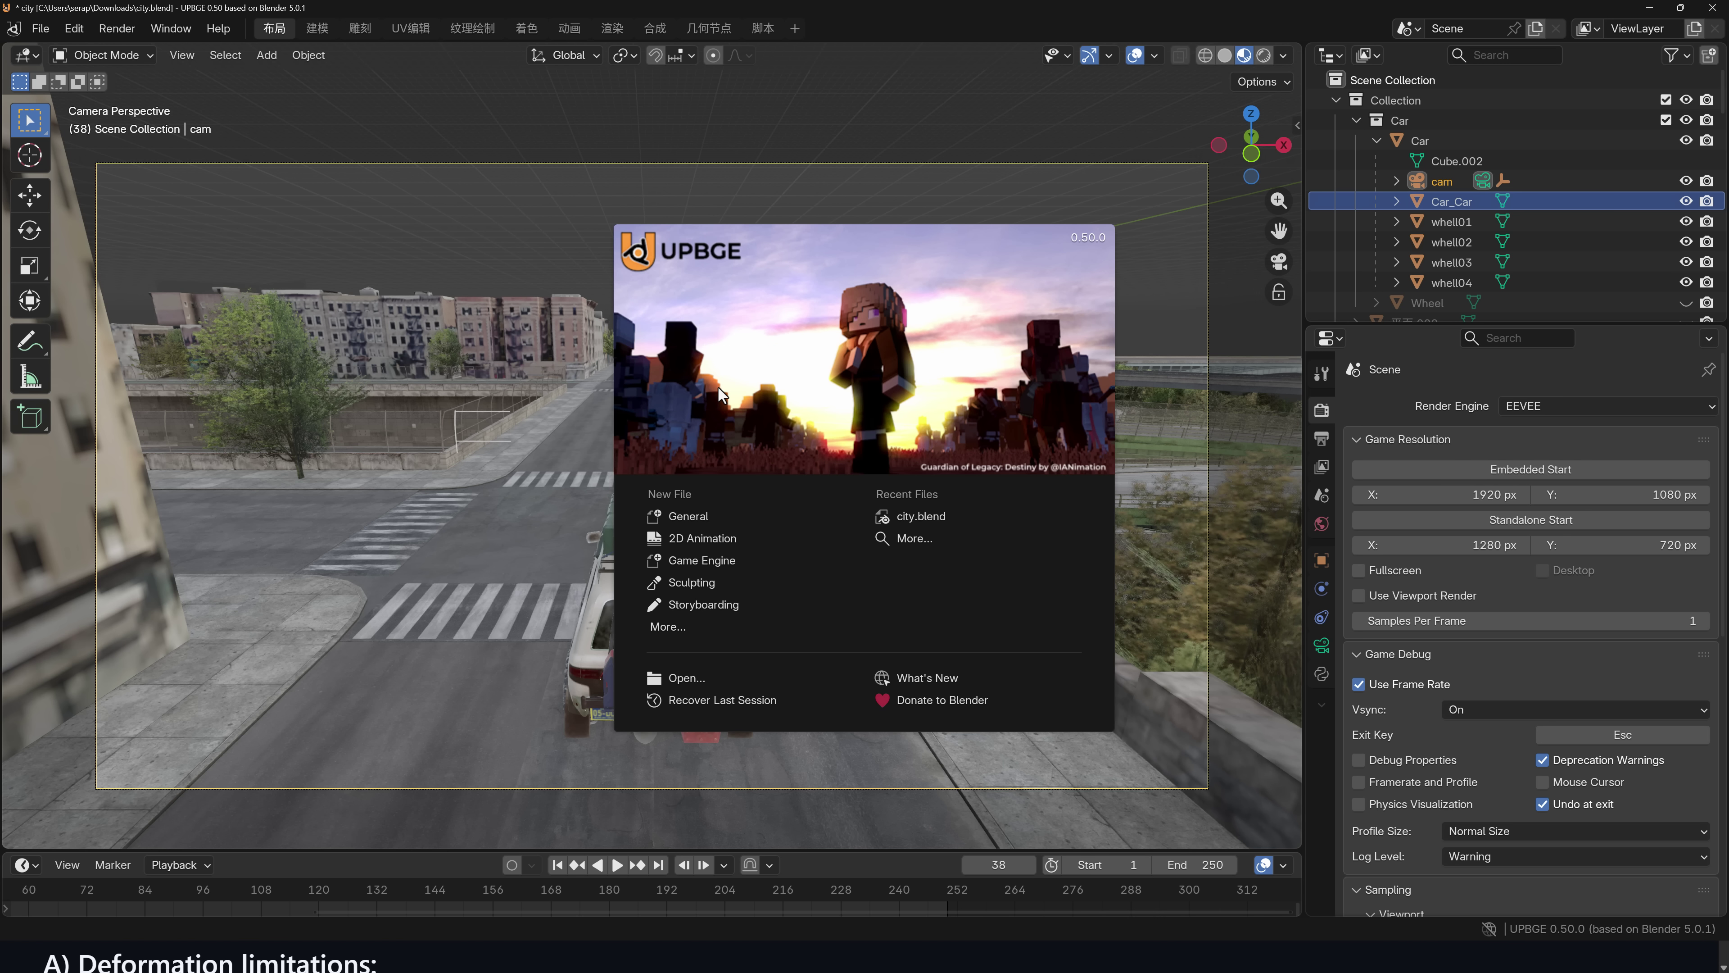
Switch to UPBGE with the city scene, dismiss the splash screen and make the window fullscreen
{"action": "left_click", "coordinate": [170, 28]}
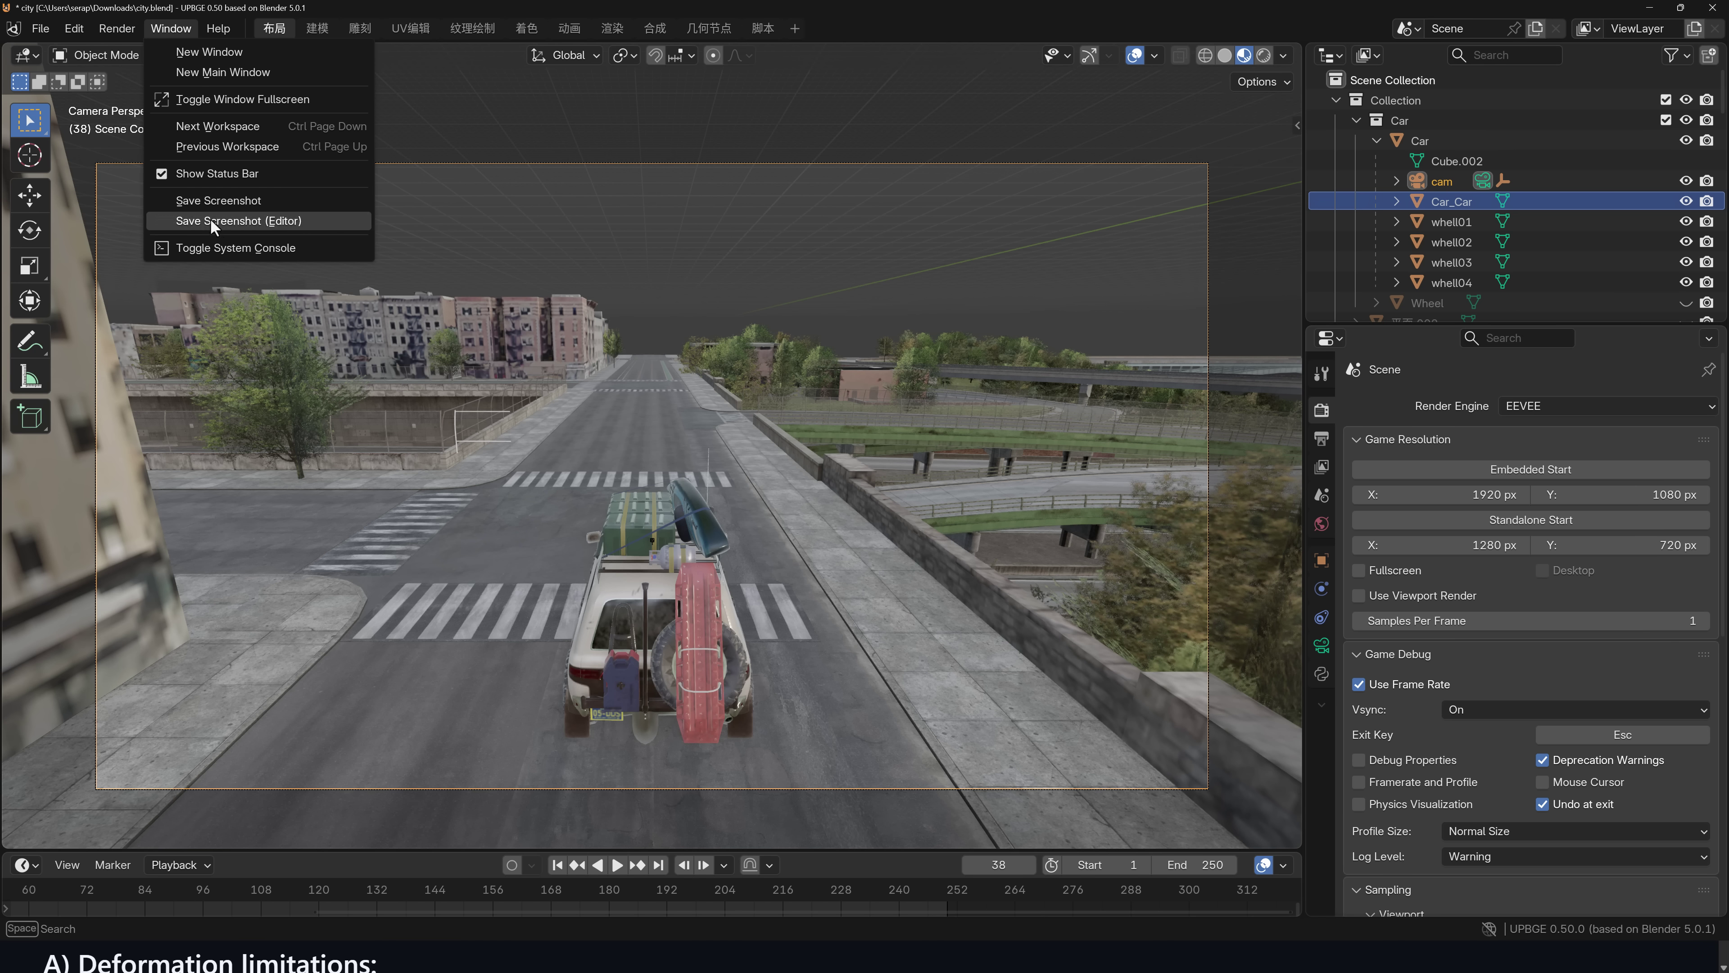
{"action": "left_click", "coordinate": [242, 100]}
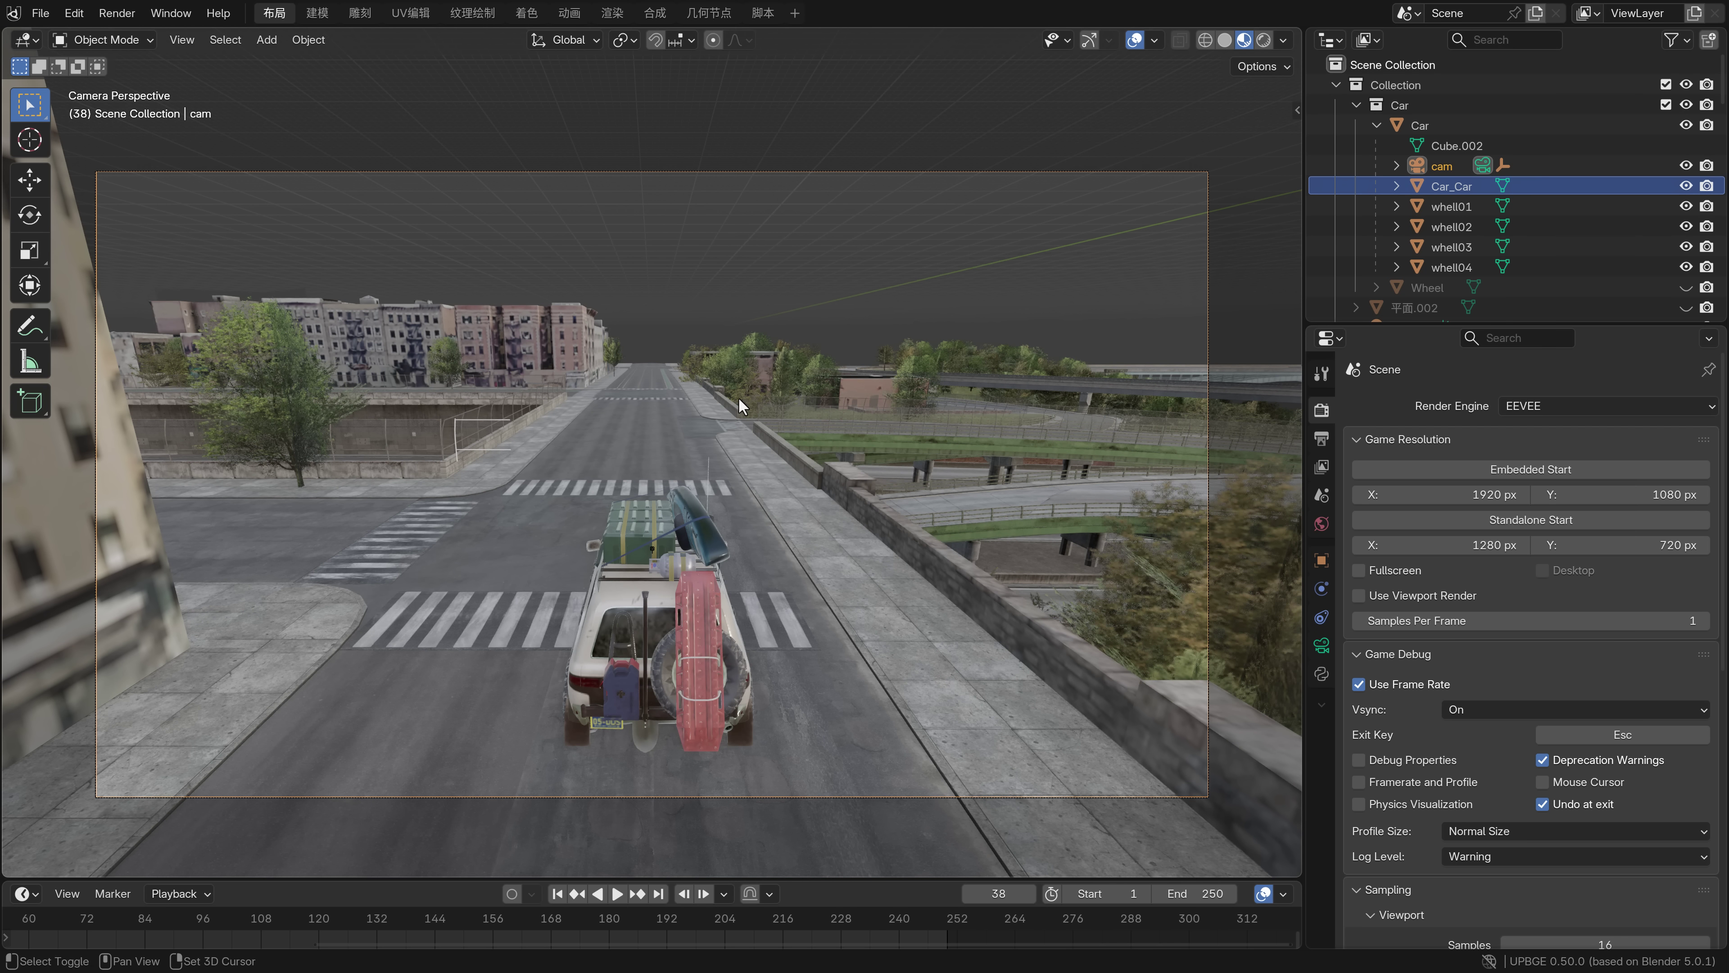
Tour the city model in walk navigation, examining its streets, buildings, highway and trees, and return to the car
{"action": "key", "text": "shift+grave"}
{"action": "key", "text": "w"}
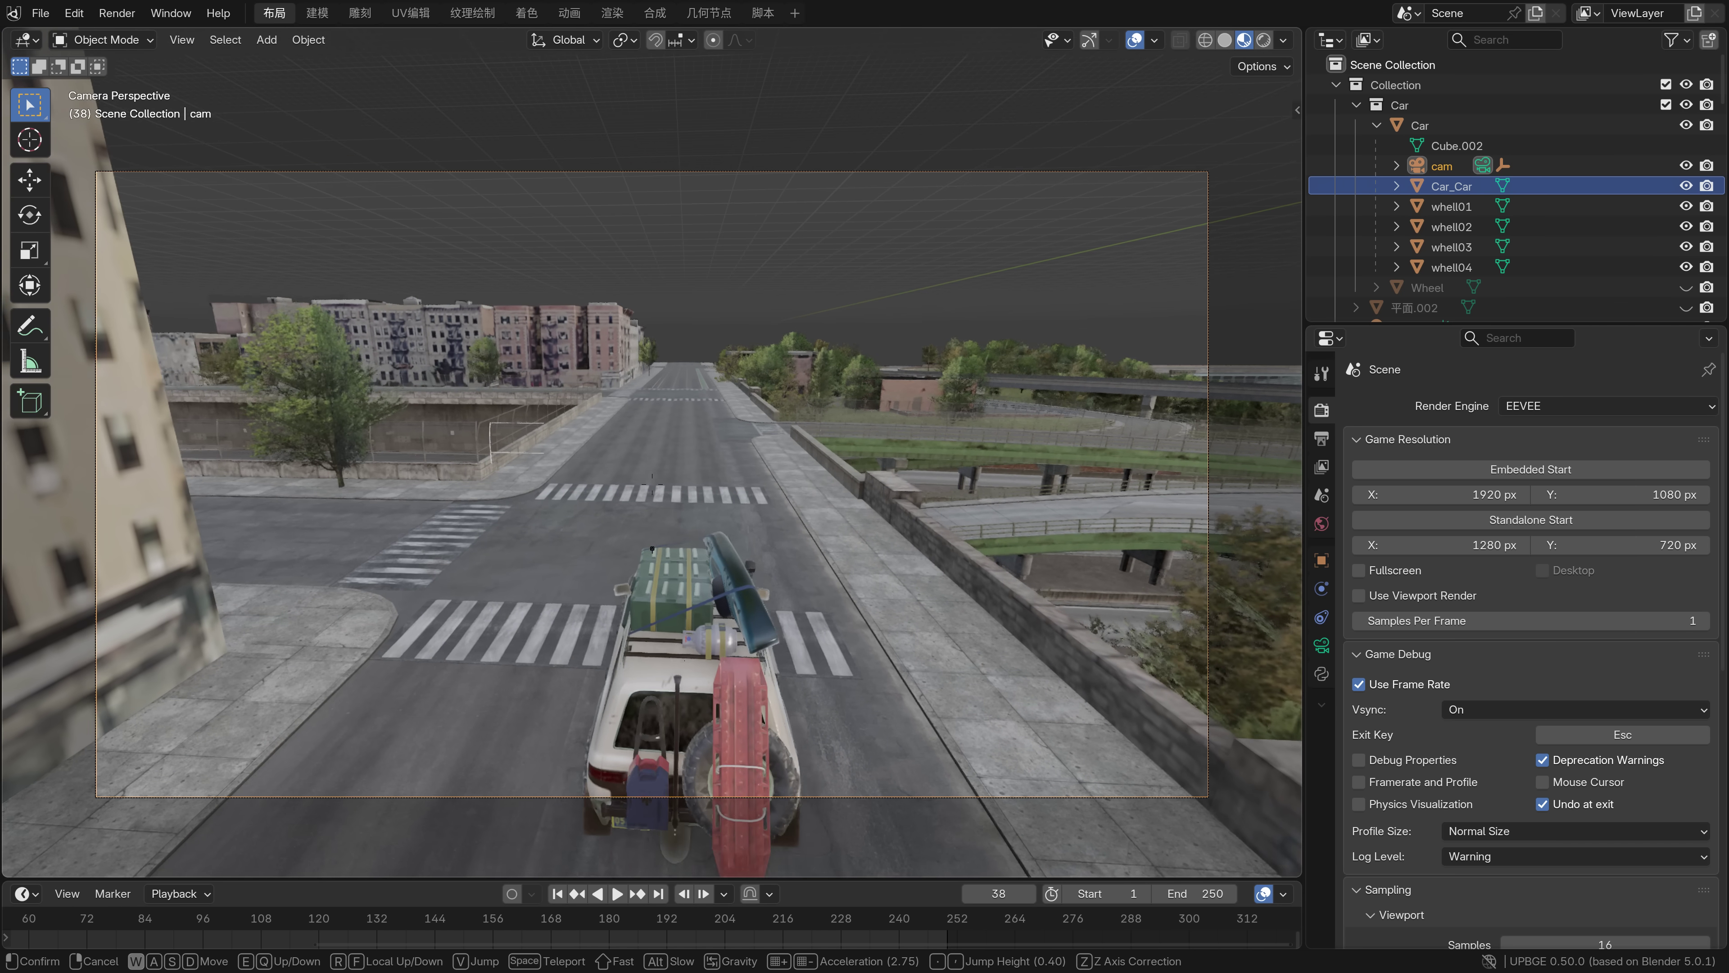
{"action": "key", "text": "e"}
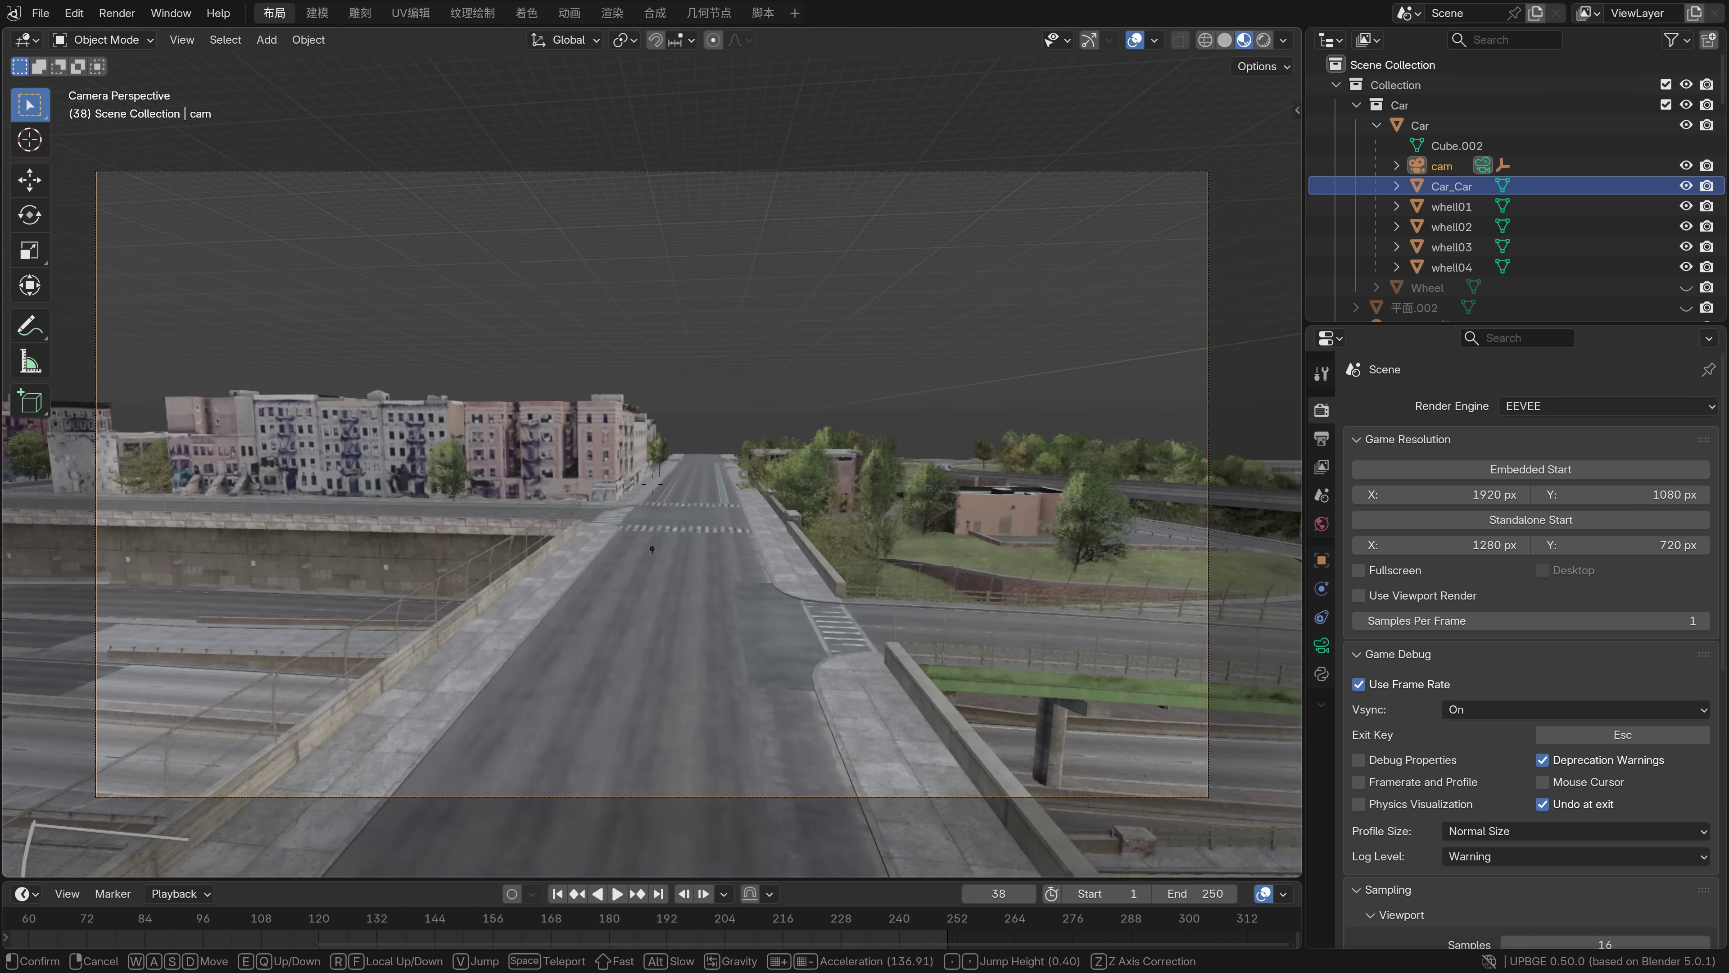
{"action": "key", "text": "w"}
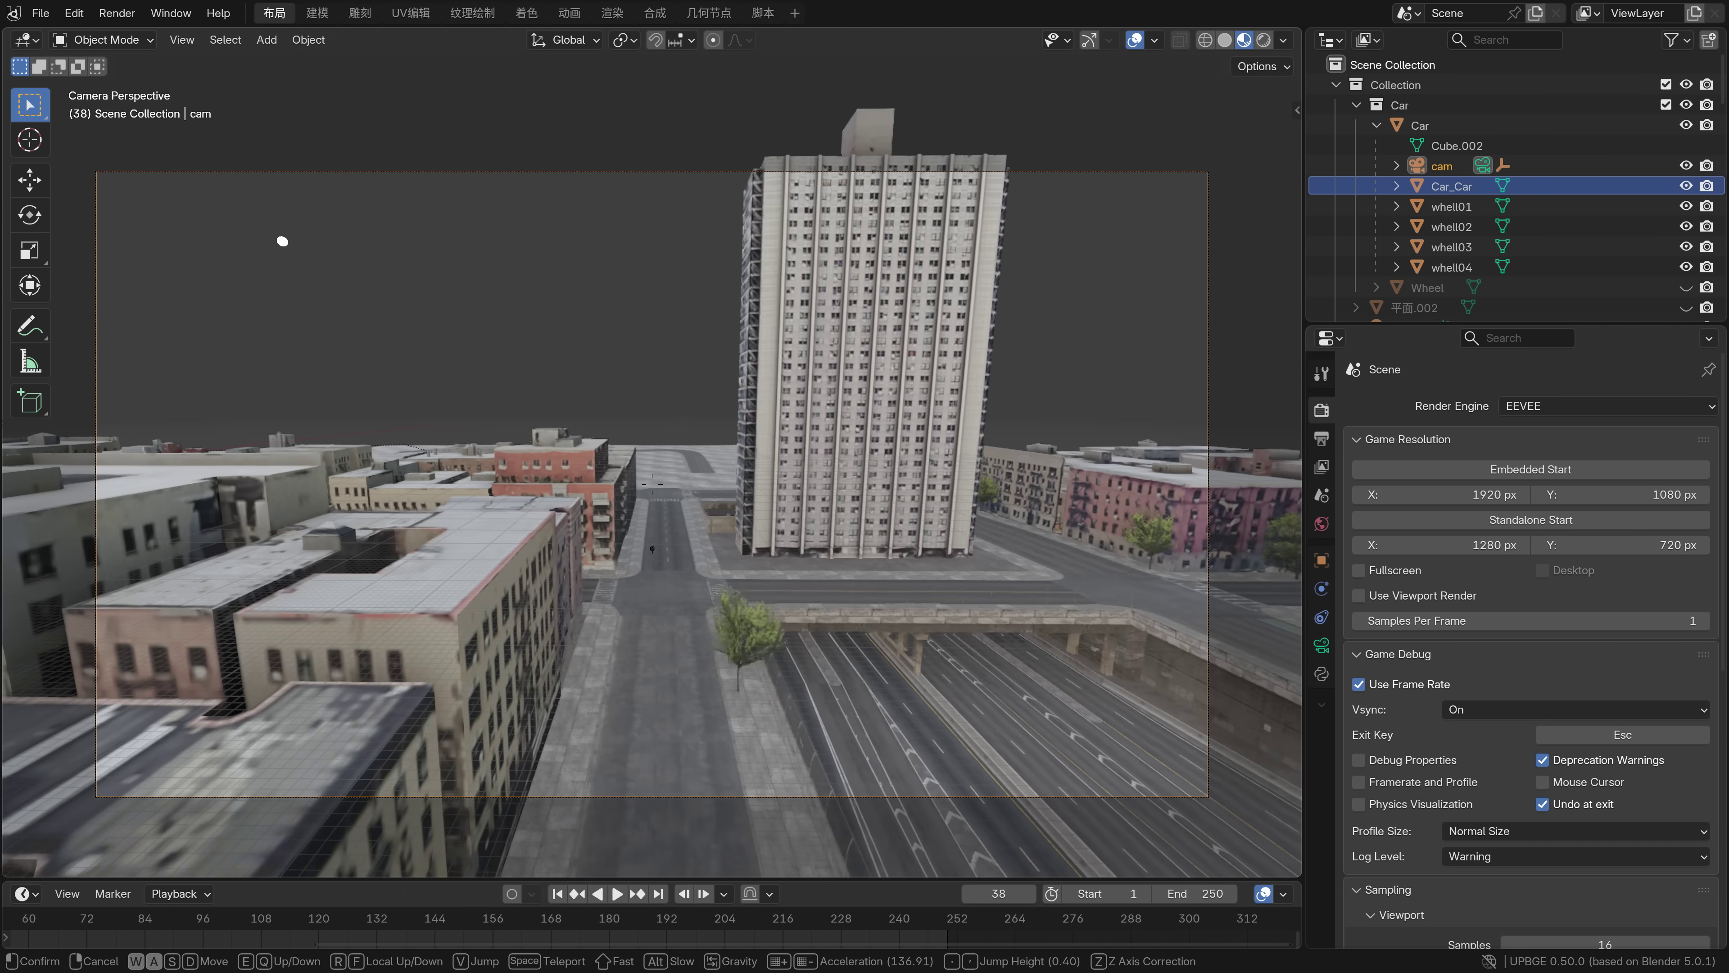
{"action": "key", "text": "w"}
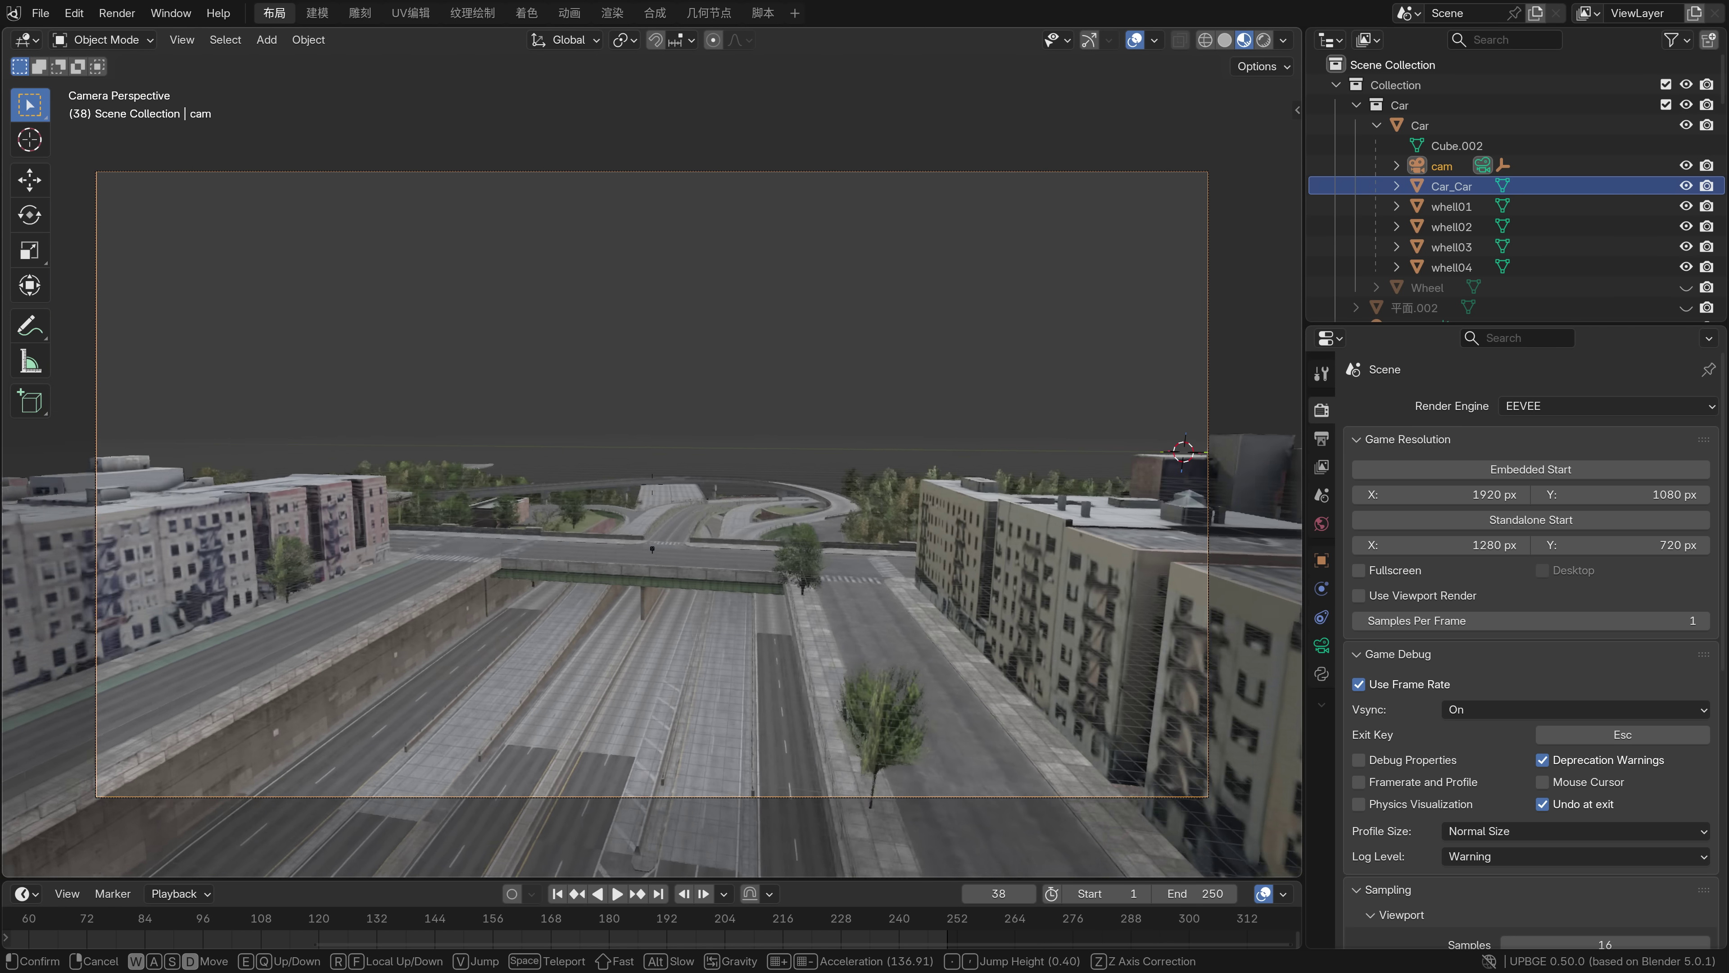
{"action": "key", "text": "w"}
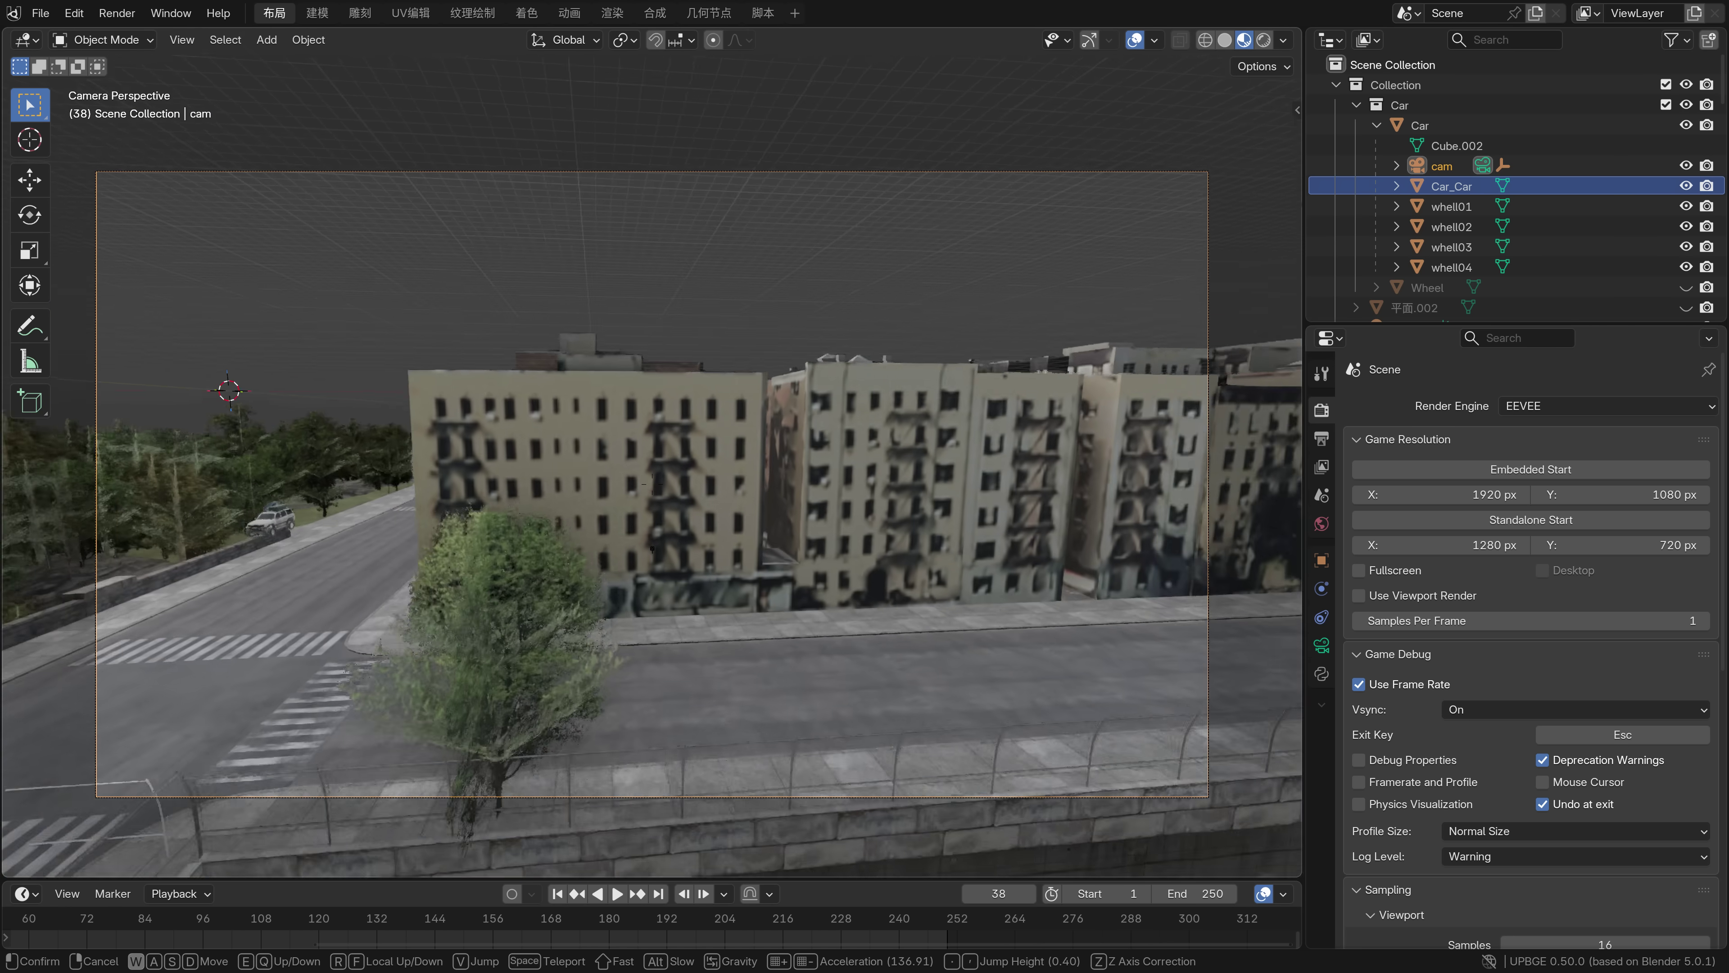
{"action": "key", "text": "w"}
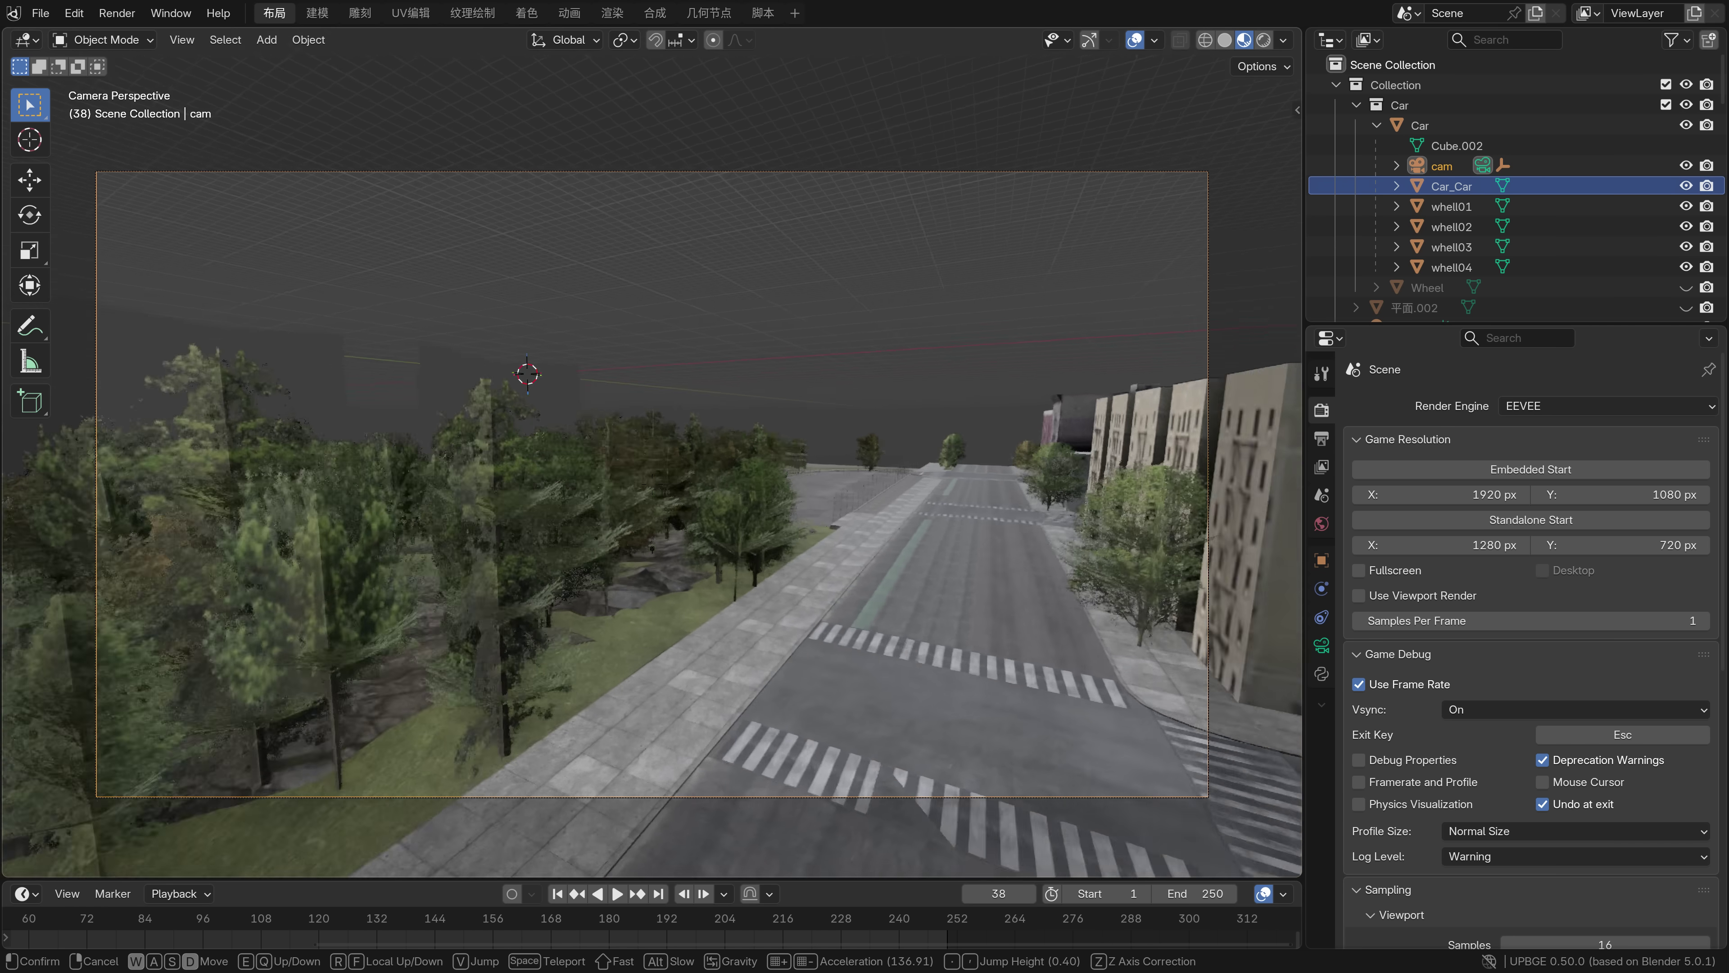
{"action": "key", "text": "w"}
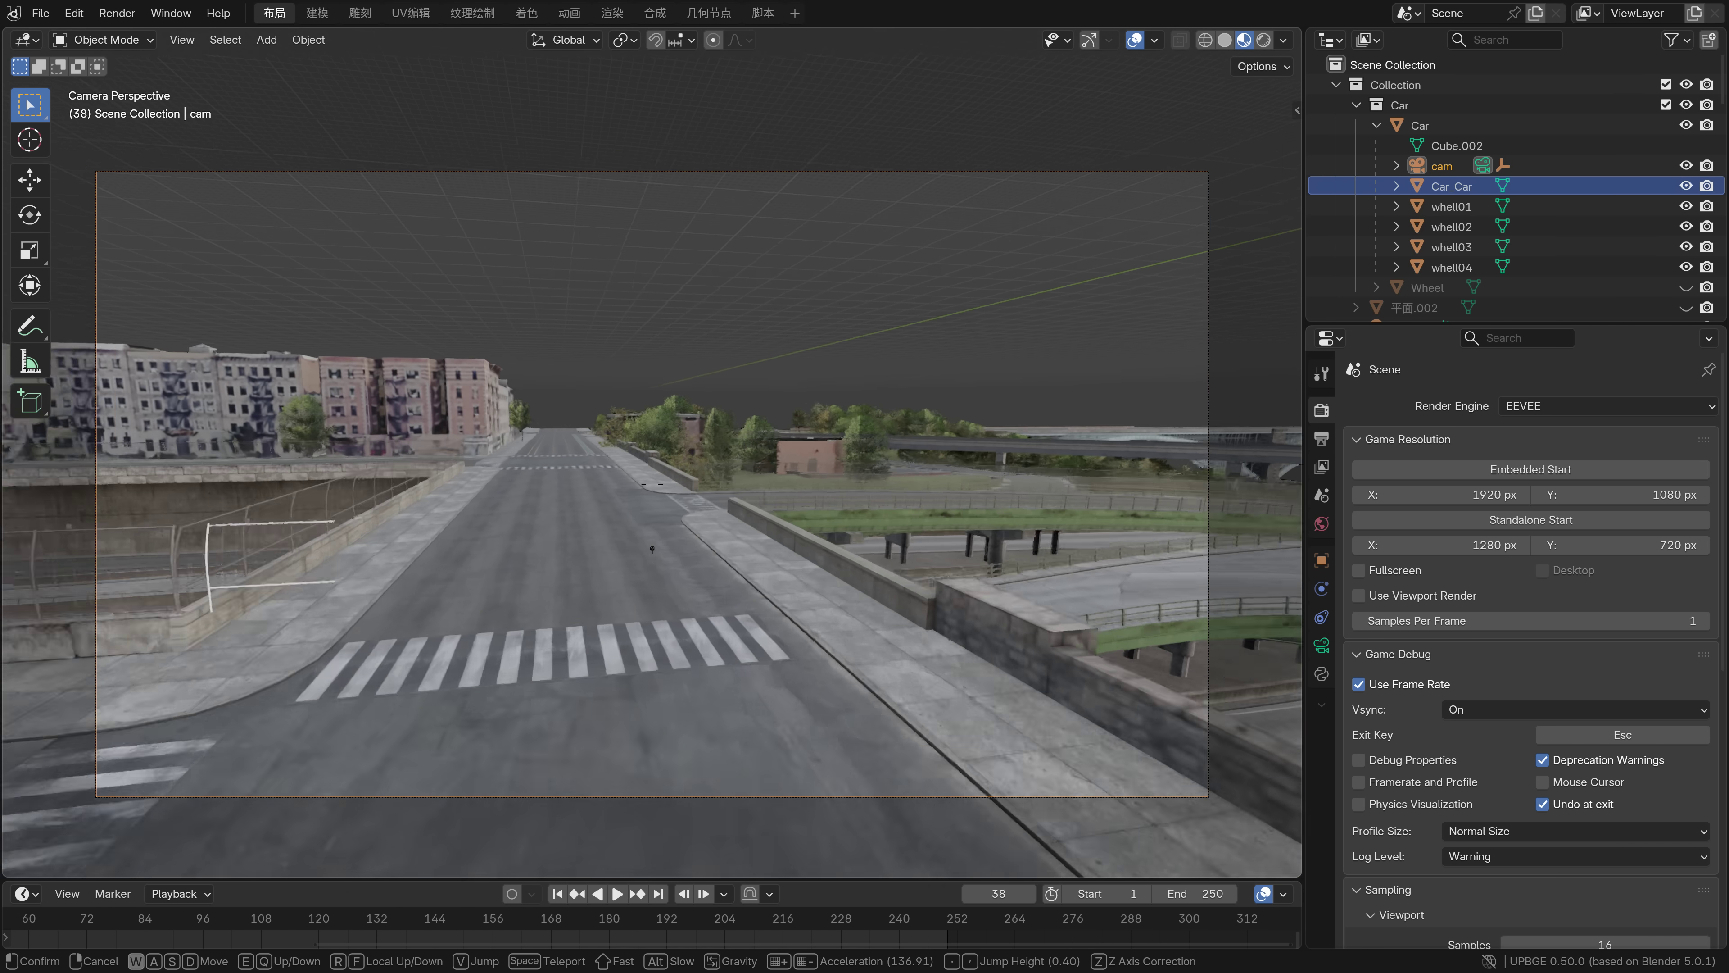
{"action": "key", "text": "w"}
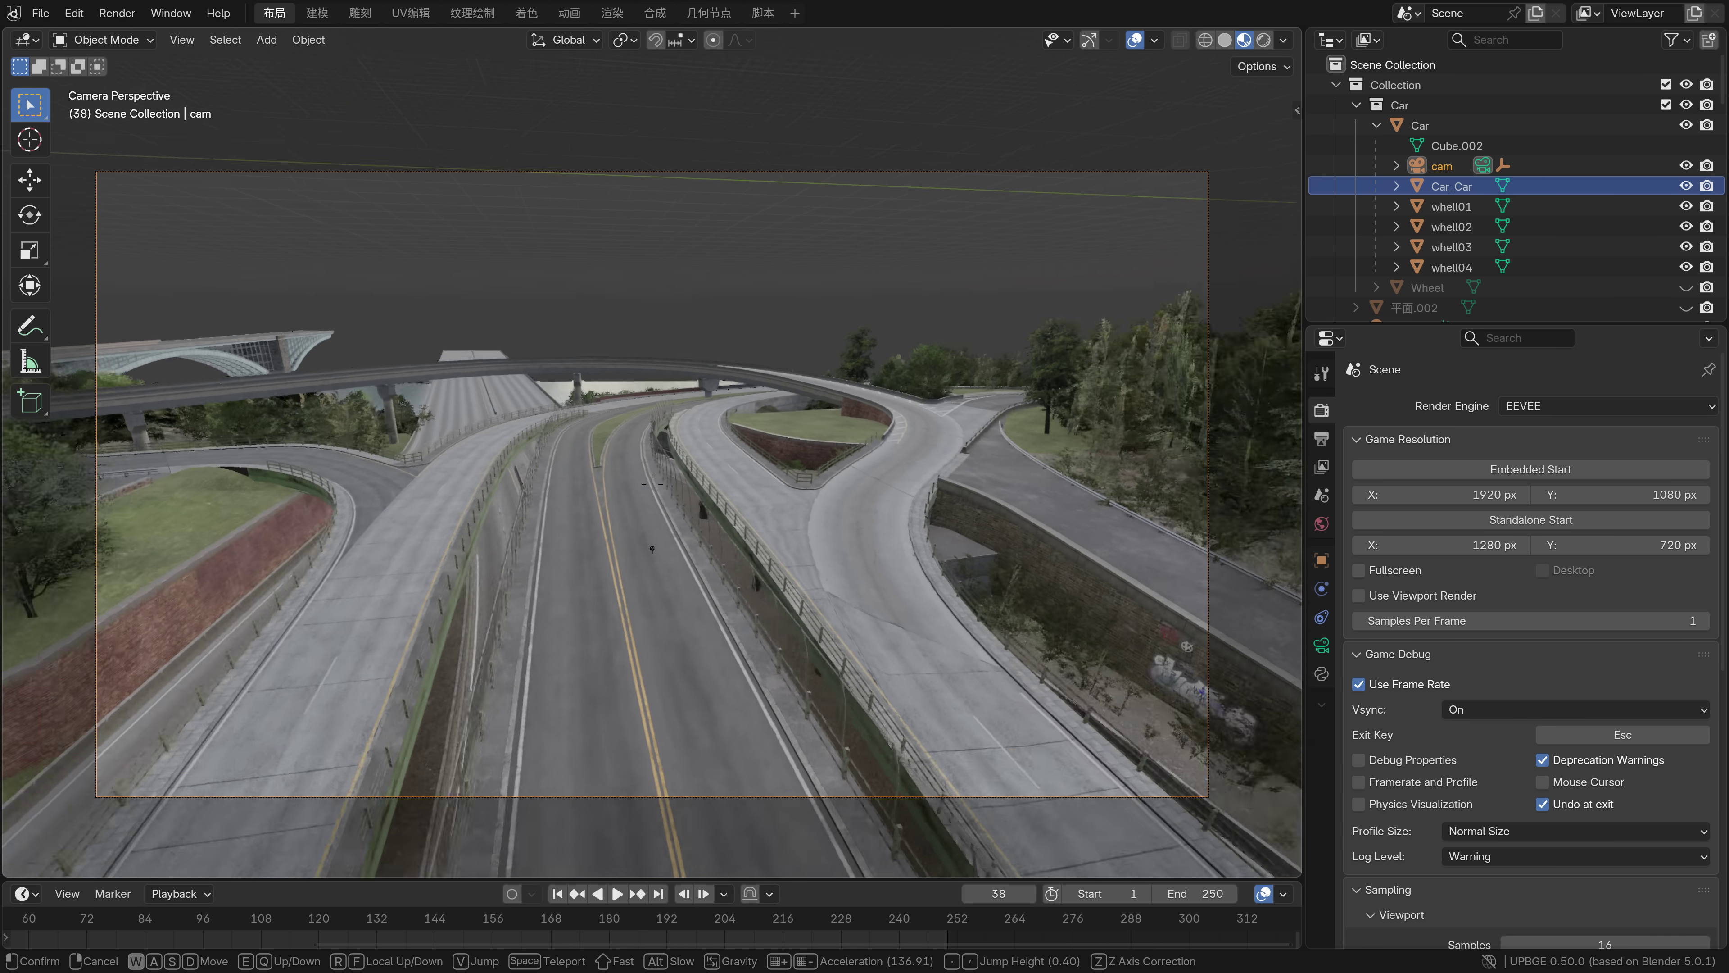
{"action": "key", "text": "w"}
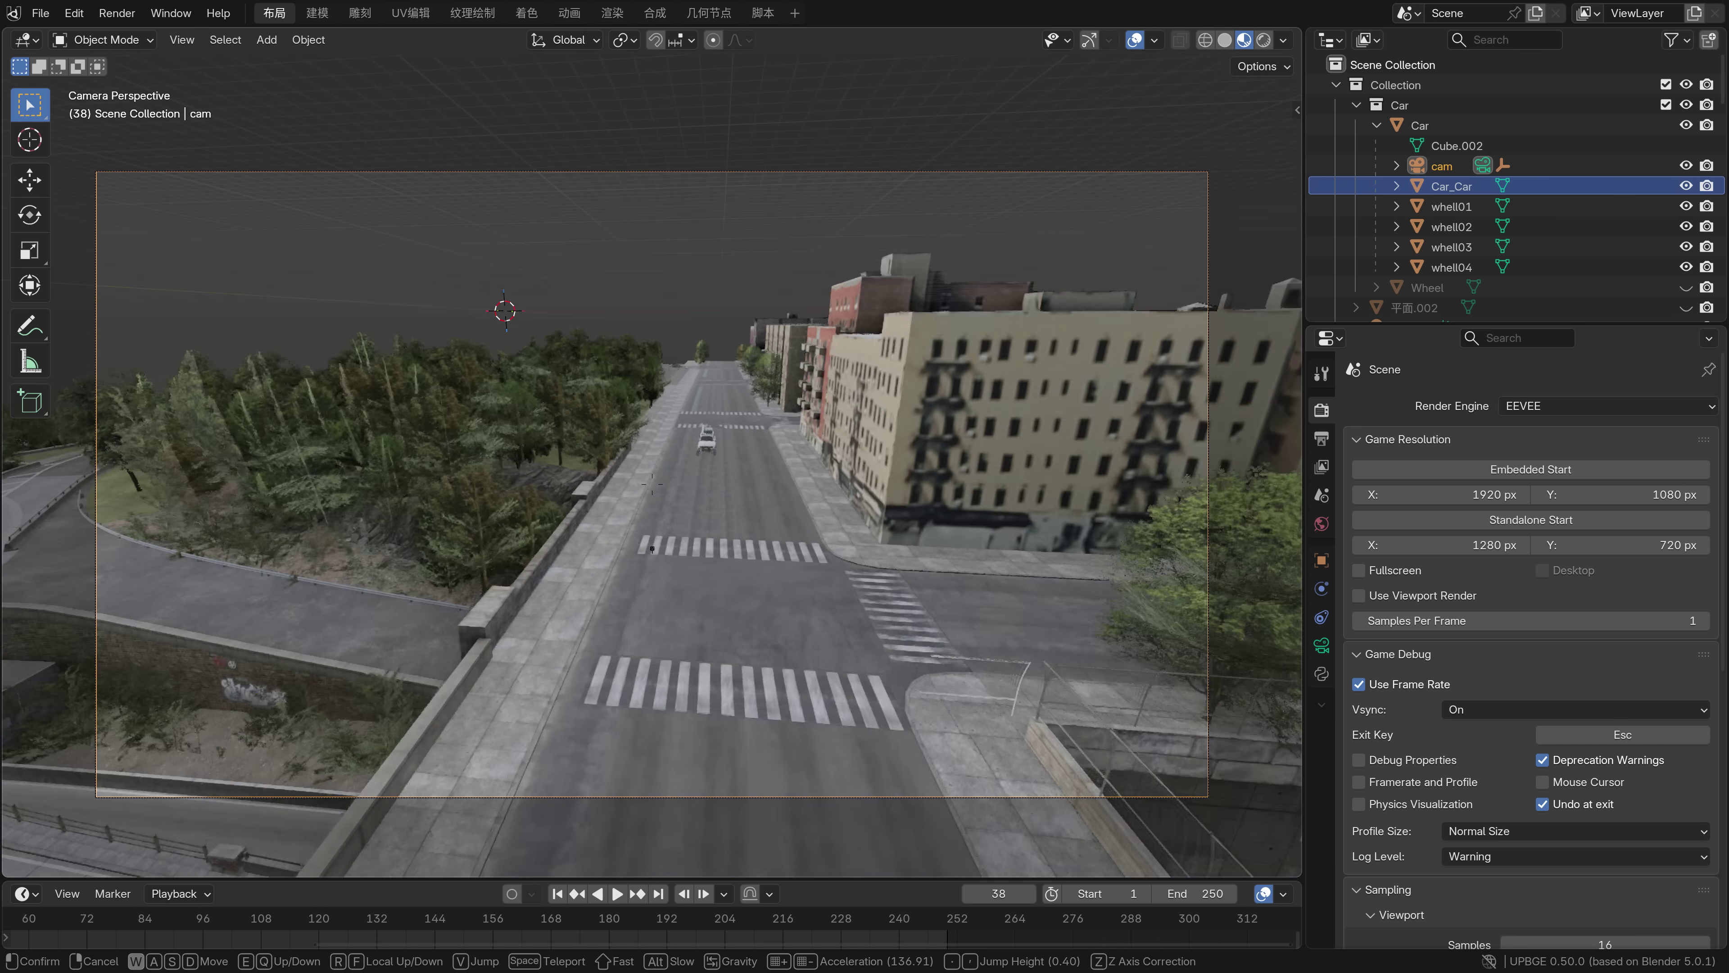
{"action": "key", "text": "w"}
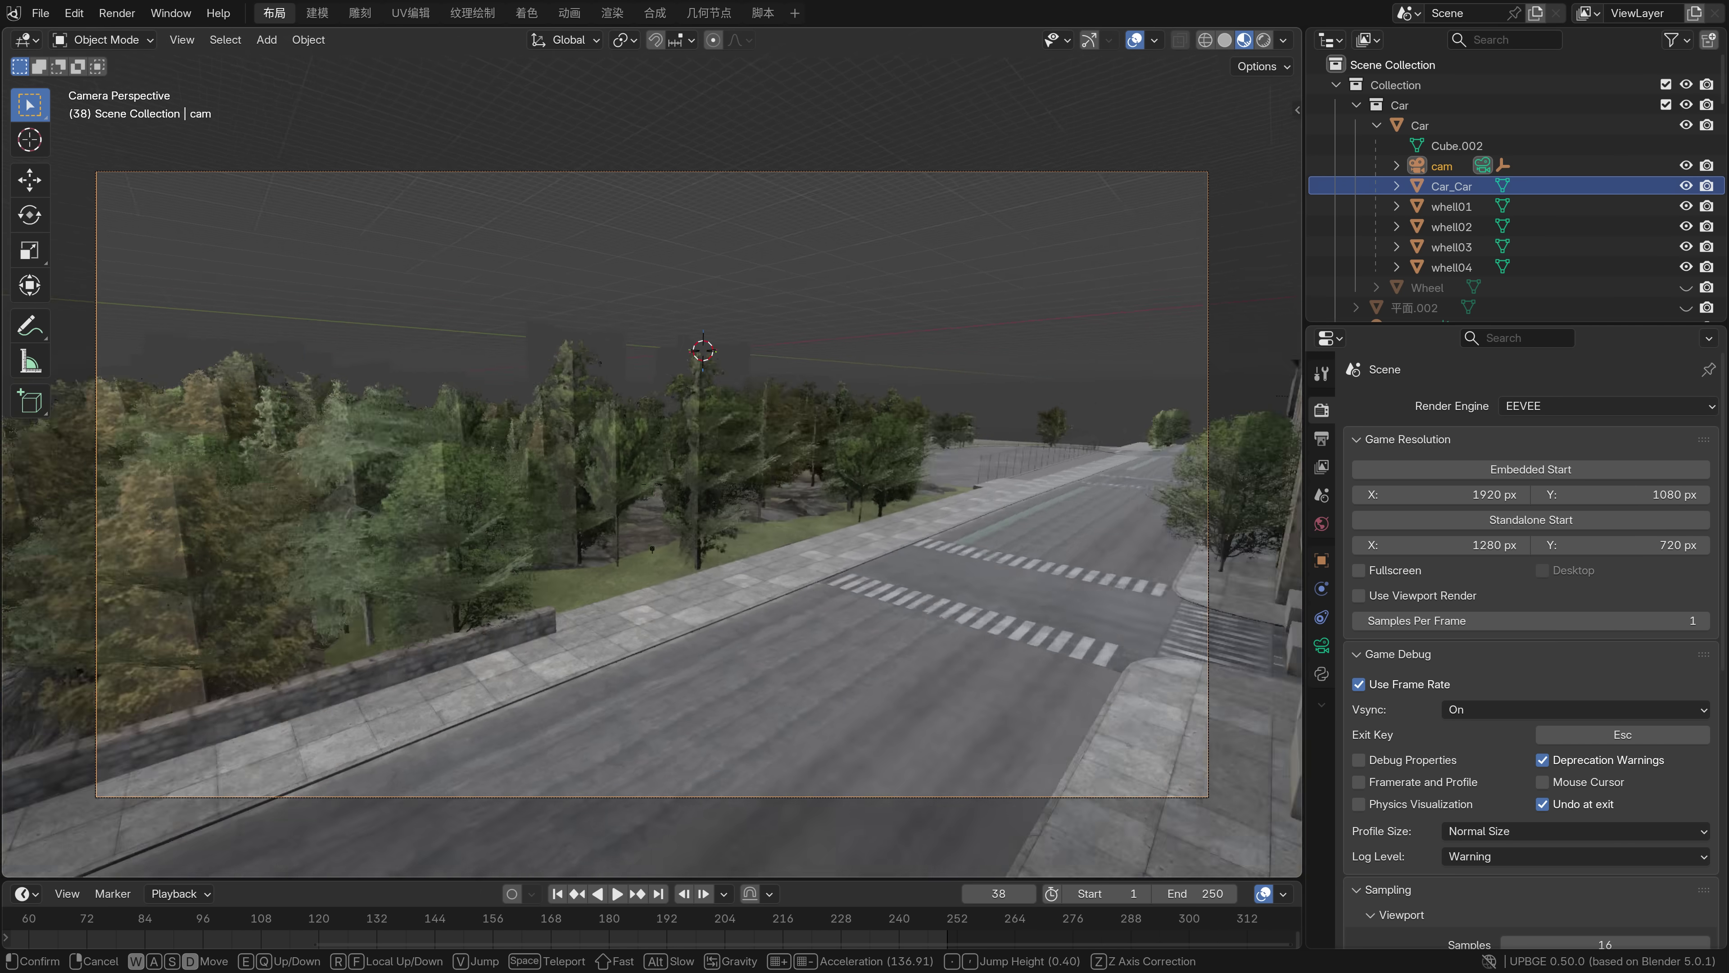
{"action": "key", "text": "w"}
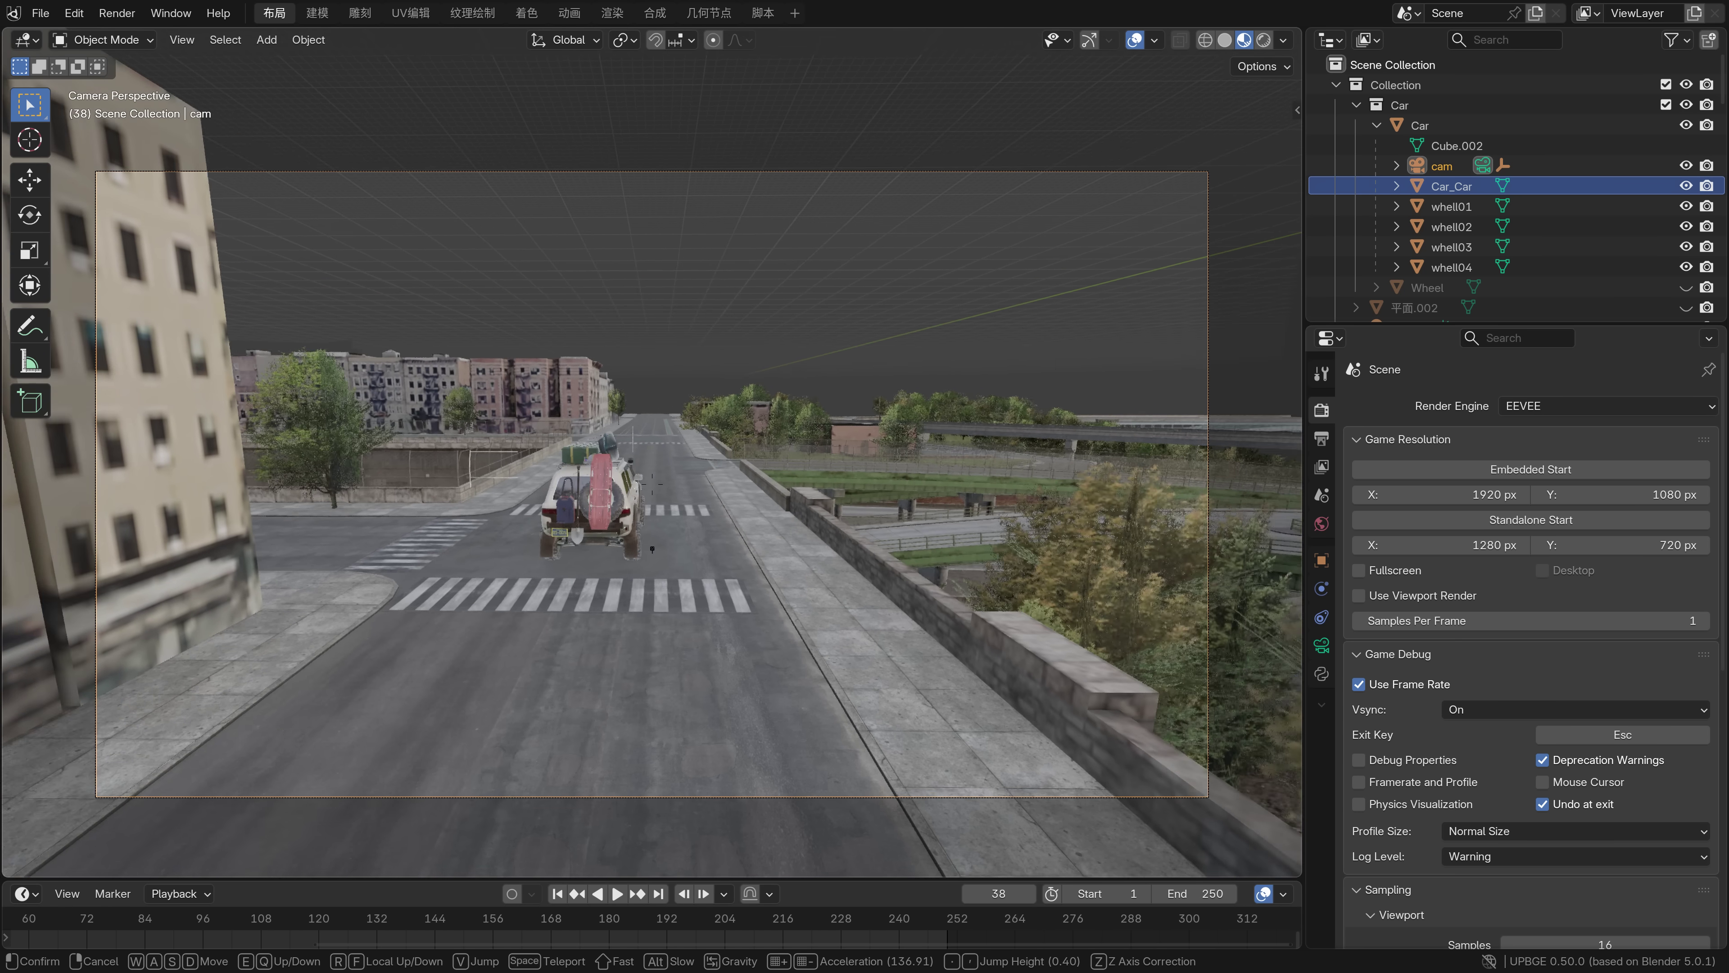
{"action": "key", "text": "s"}
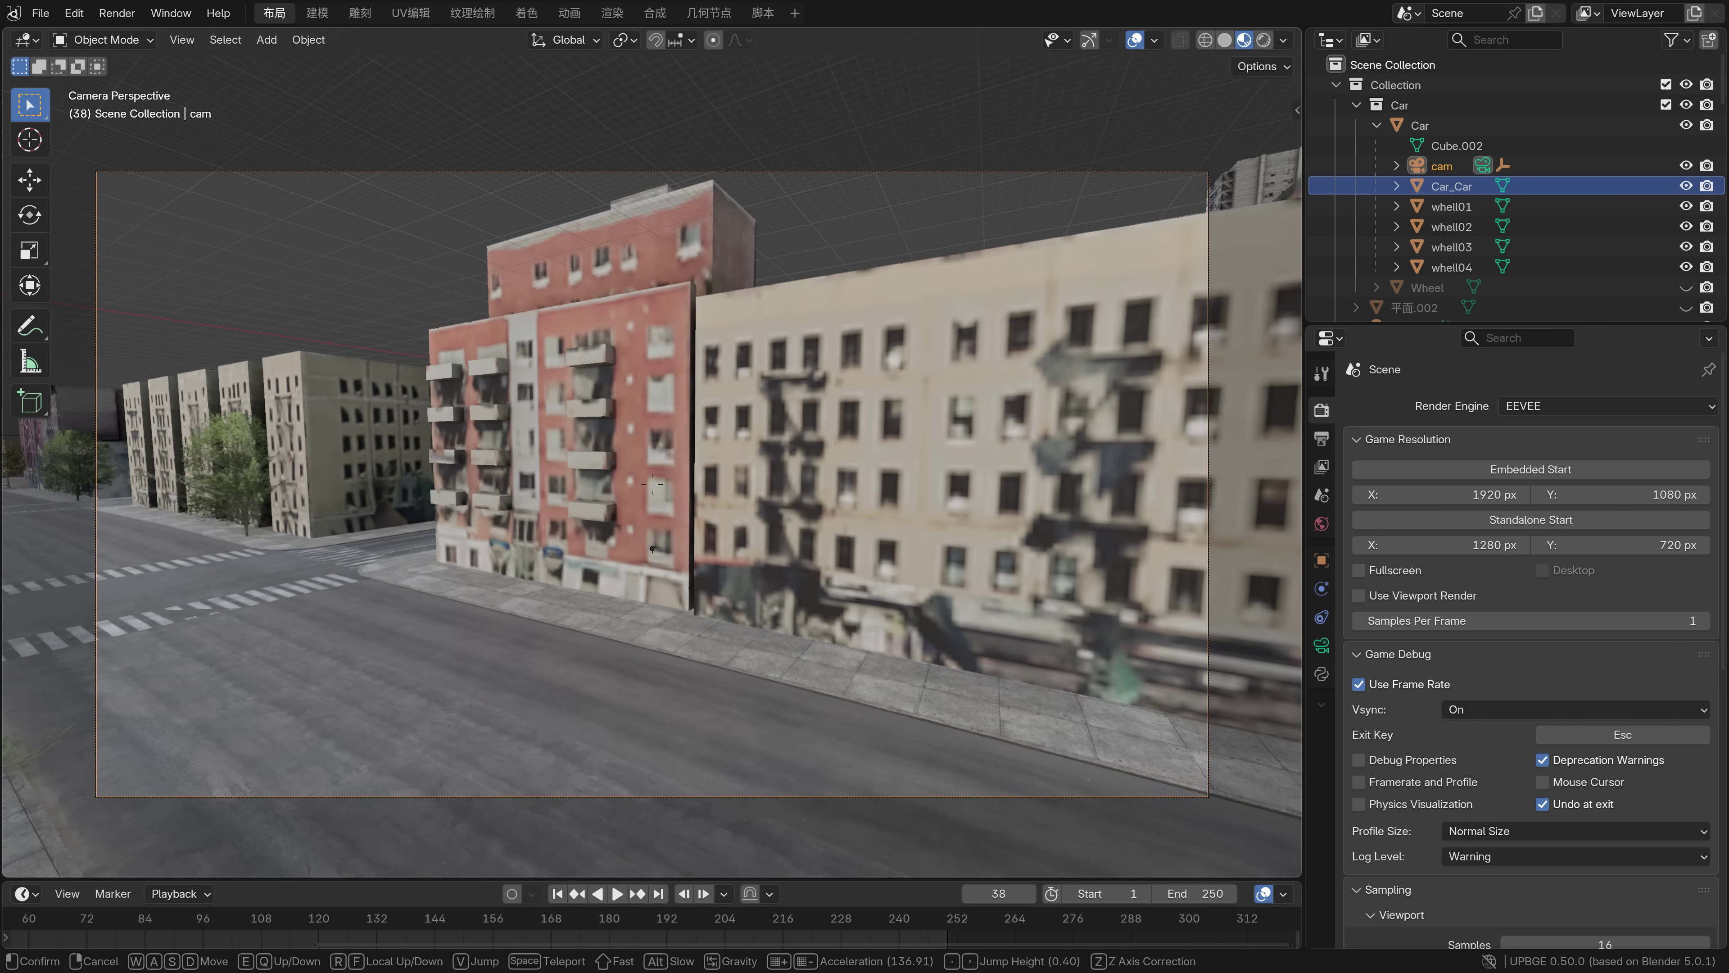
{"action": "key", "text": "w"}
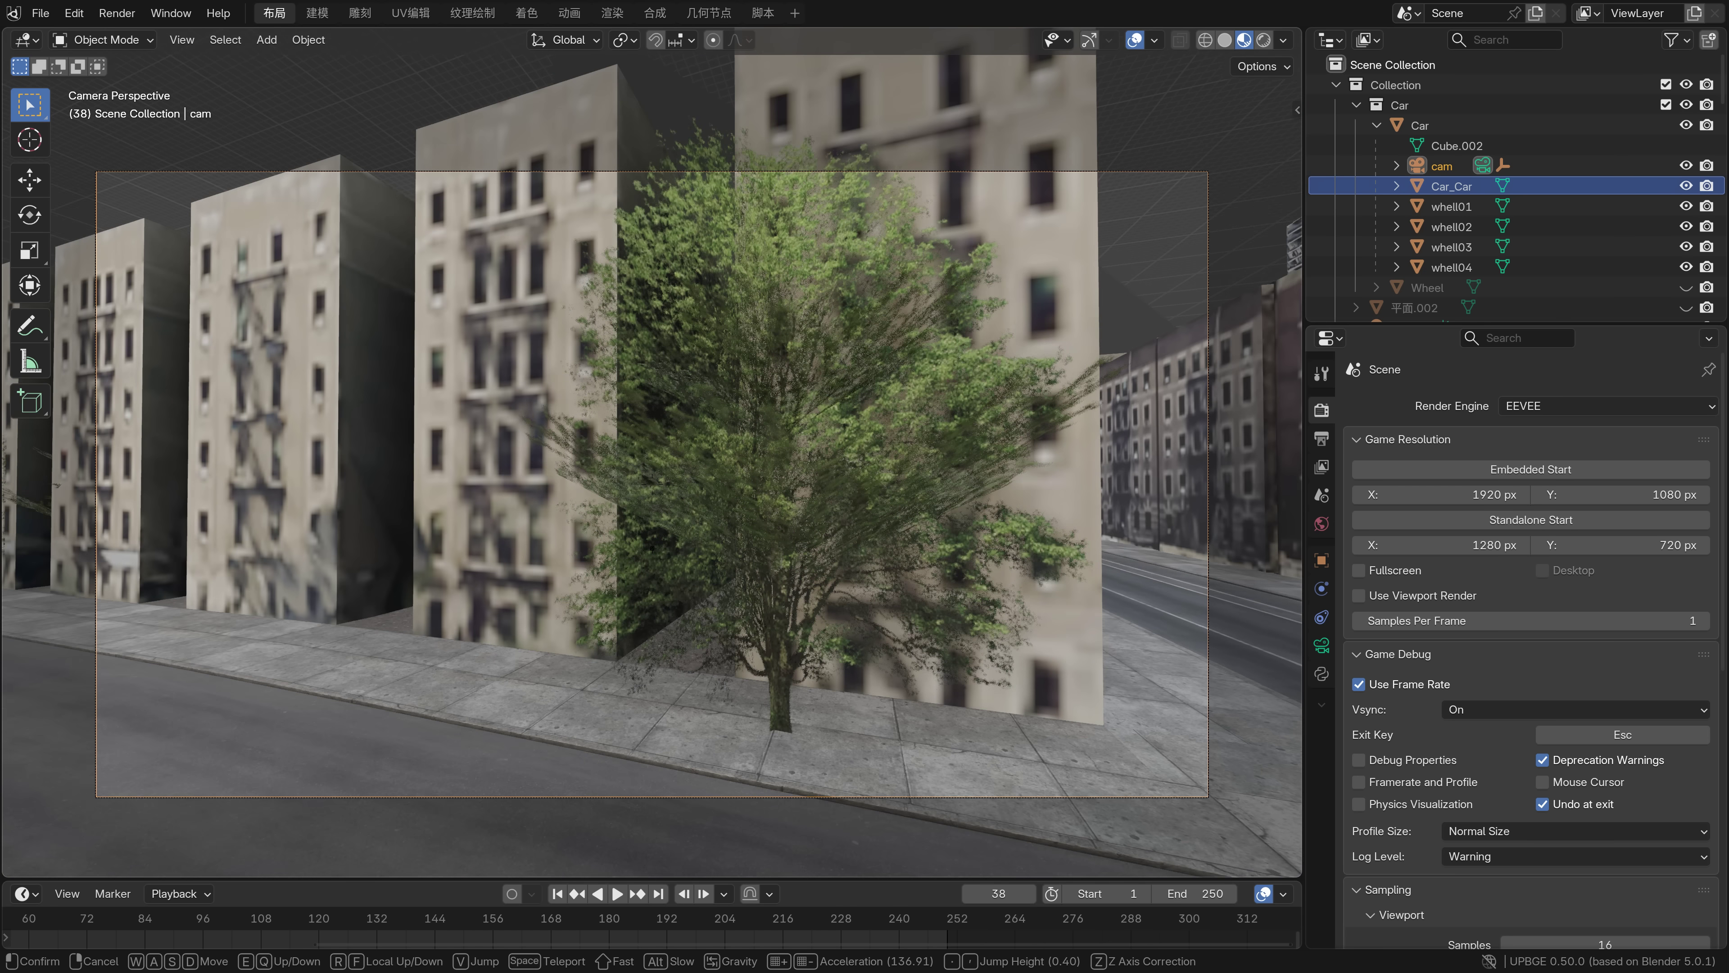
{"action": "key", "text": "s"}
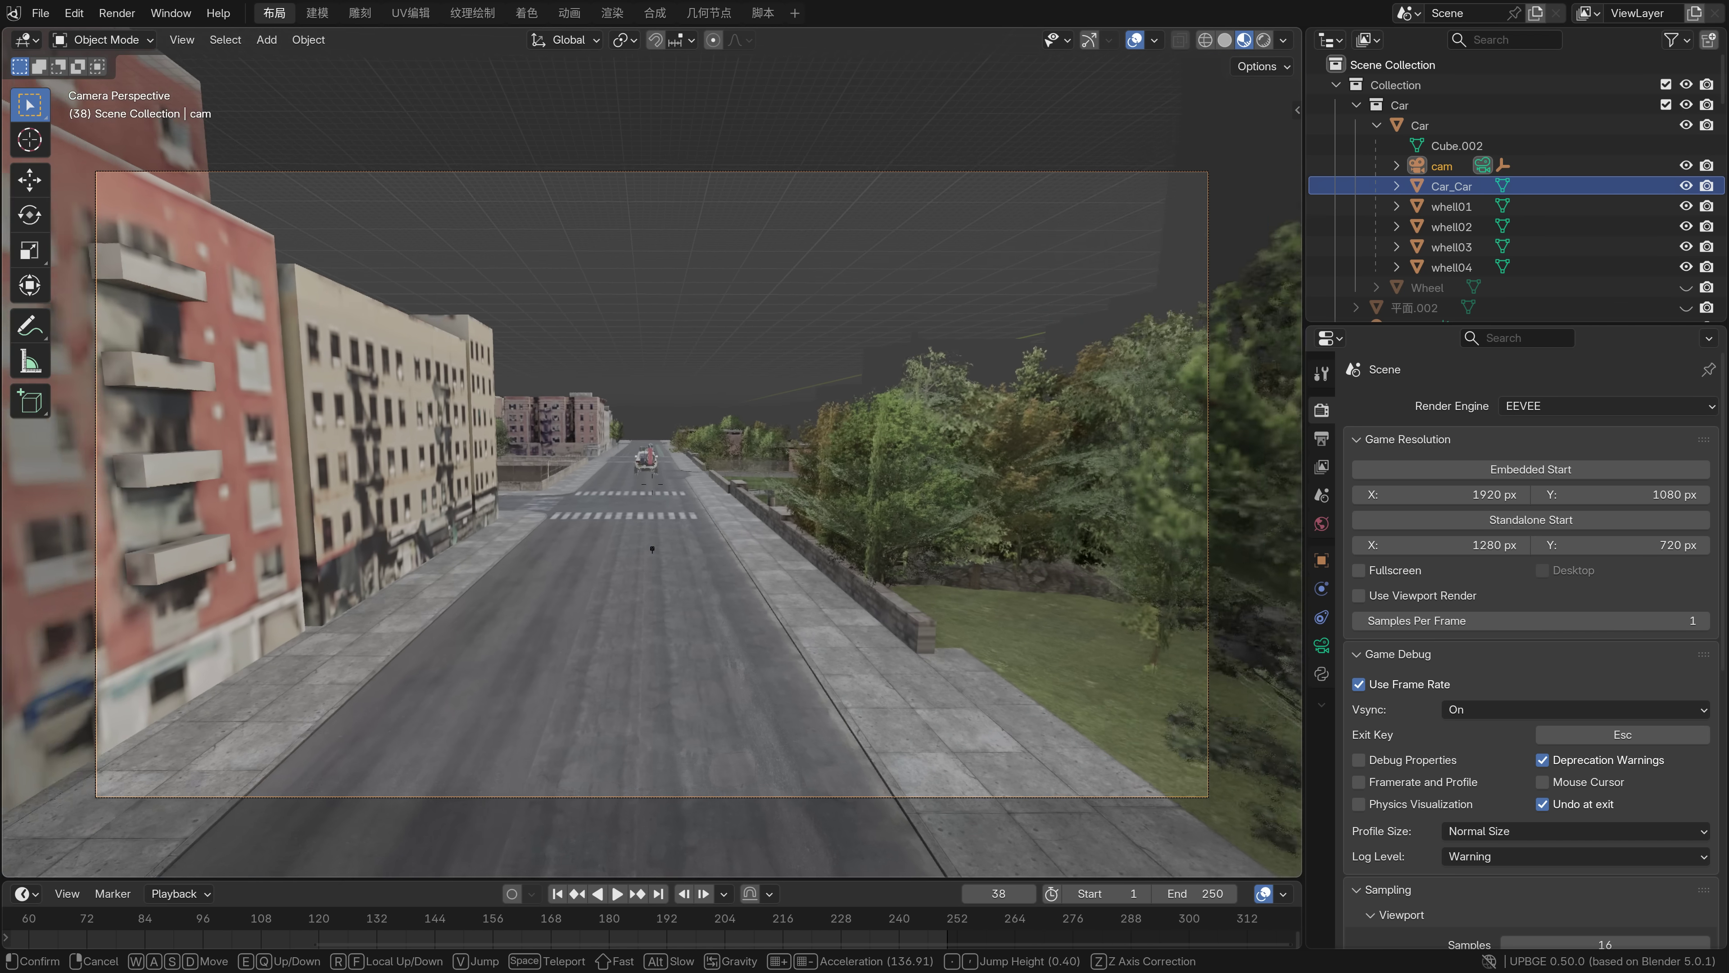
{"action": "key", "text": "w"}
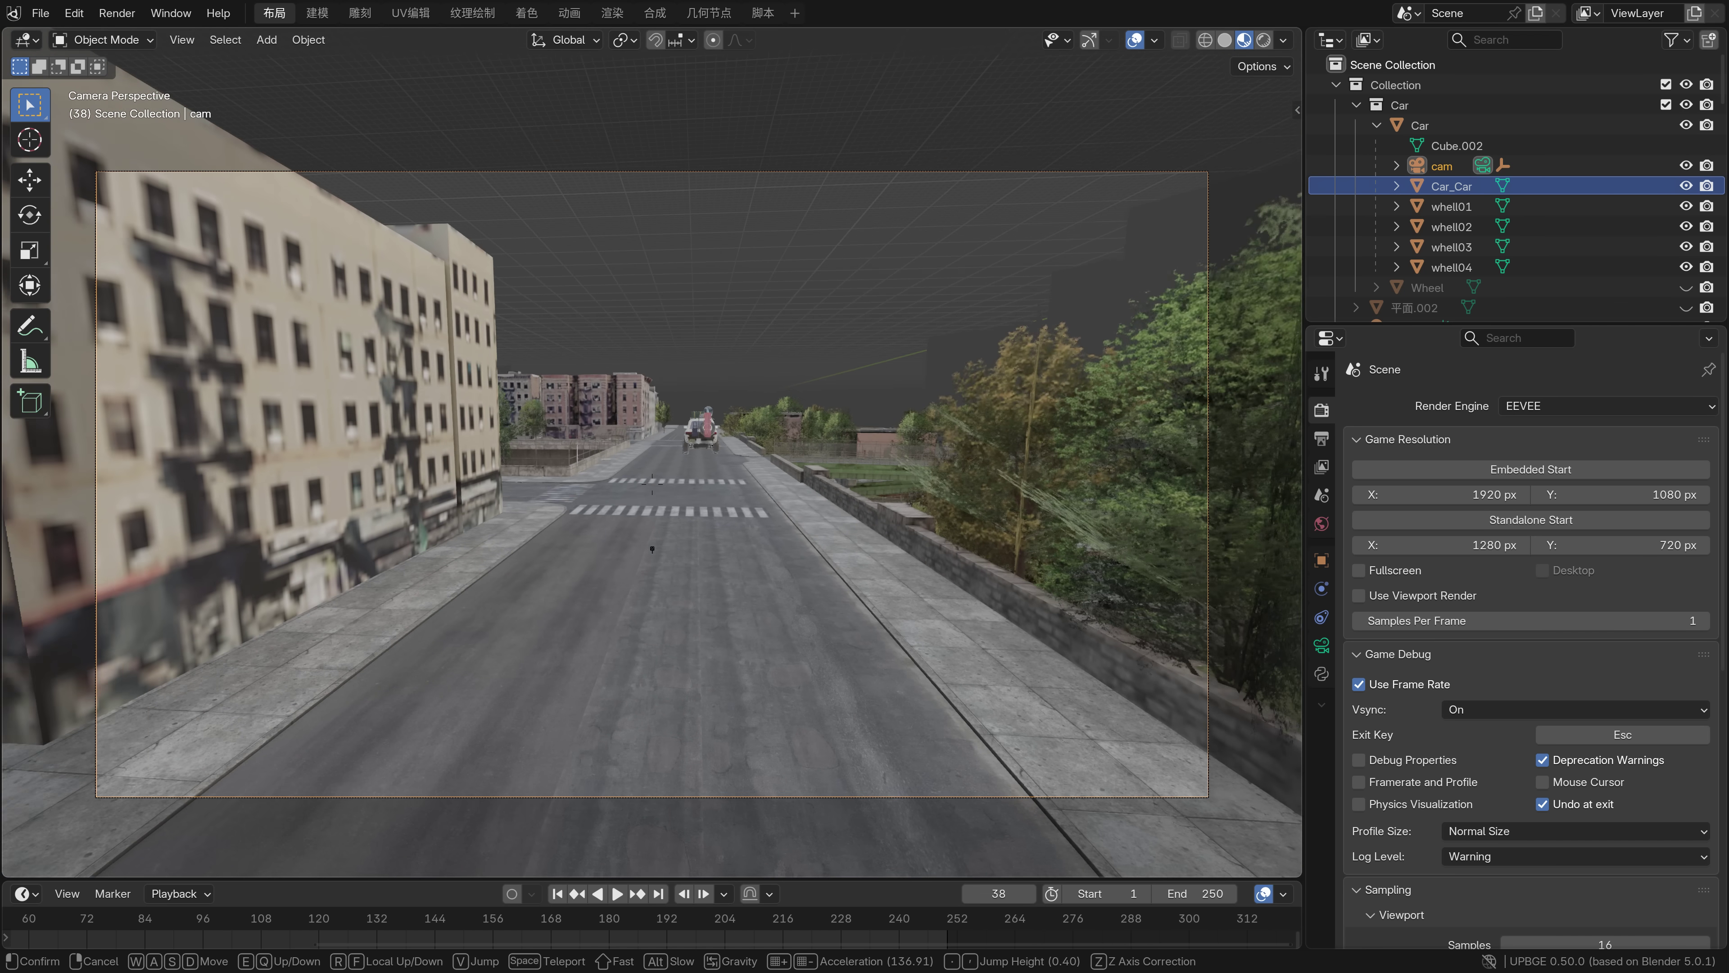
{"action": "key", "text": "w"}
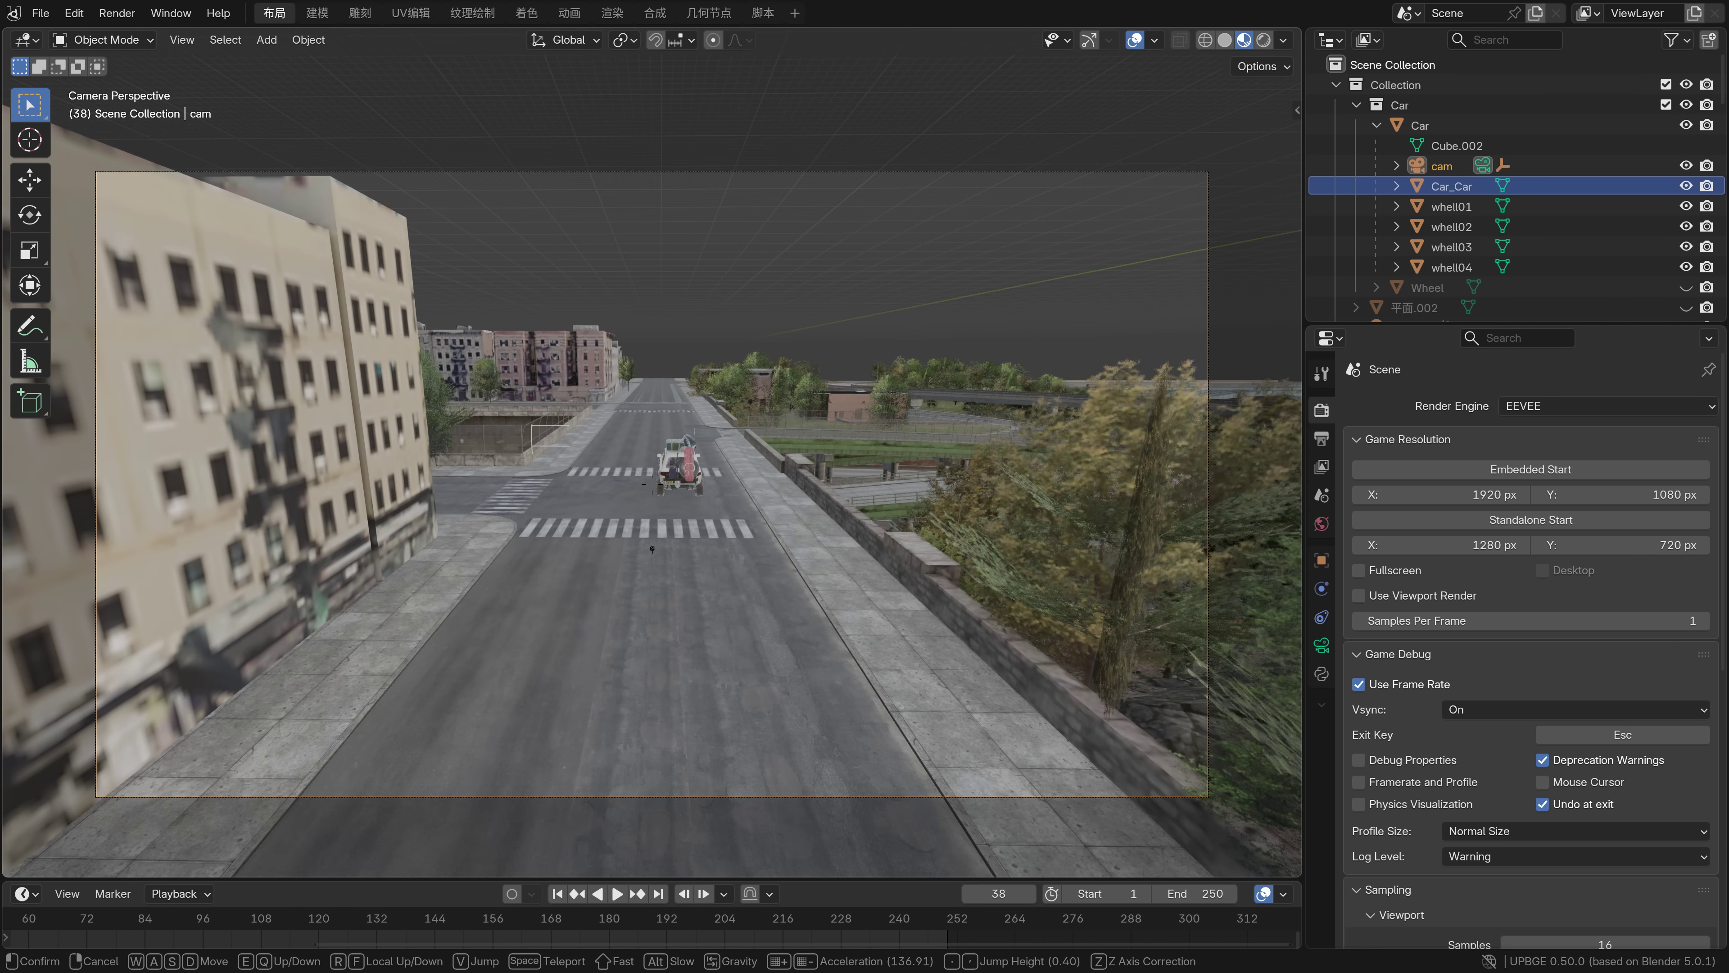
{"action": "key", "text": "w"}
{"action": "left_click", "coordinate": [652, 549]}
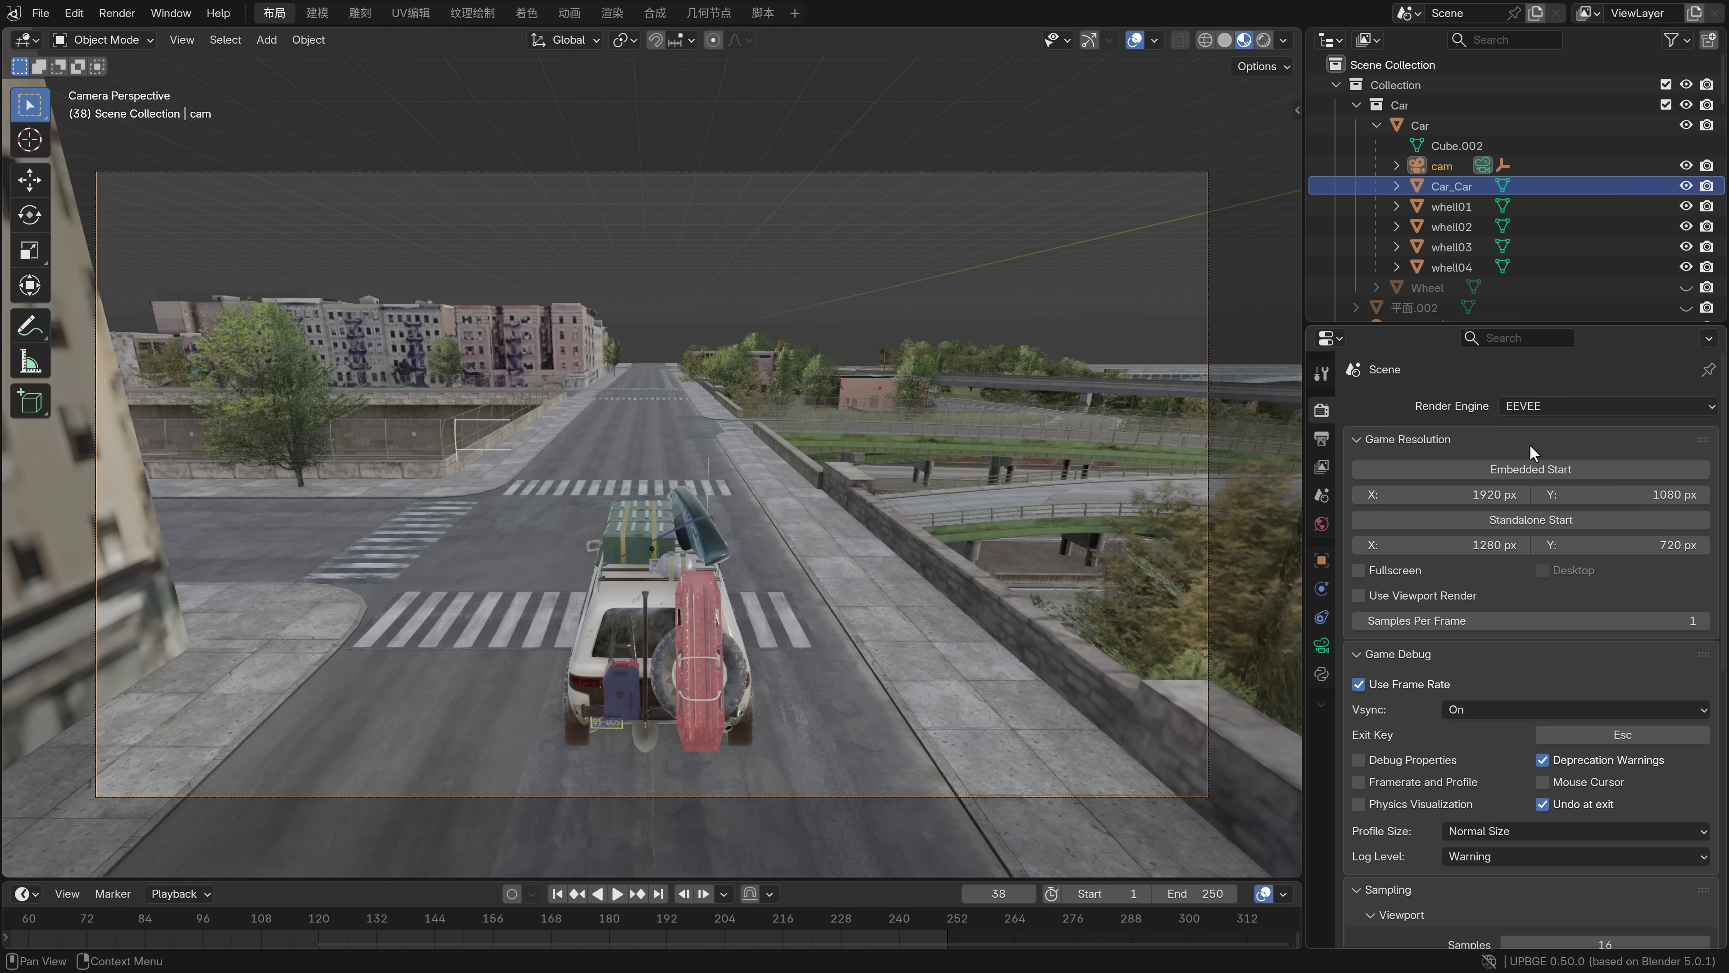
Run the game embedded in the viewport, drive the car through the city, and stop the game
{"action": "left_click", "coordinate": [1537, 468]}
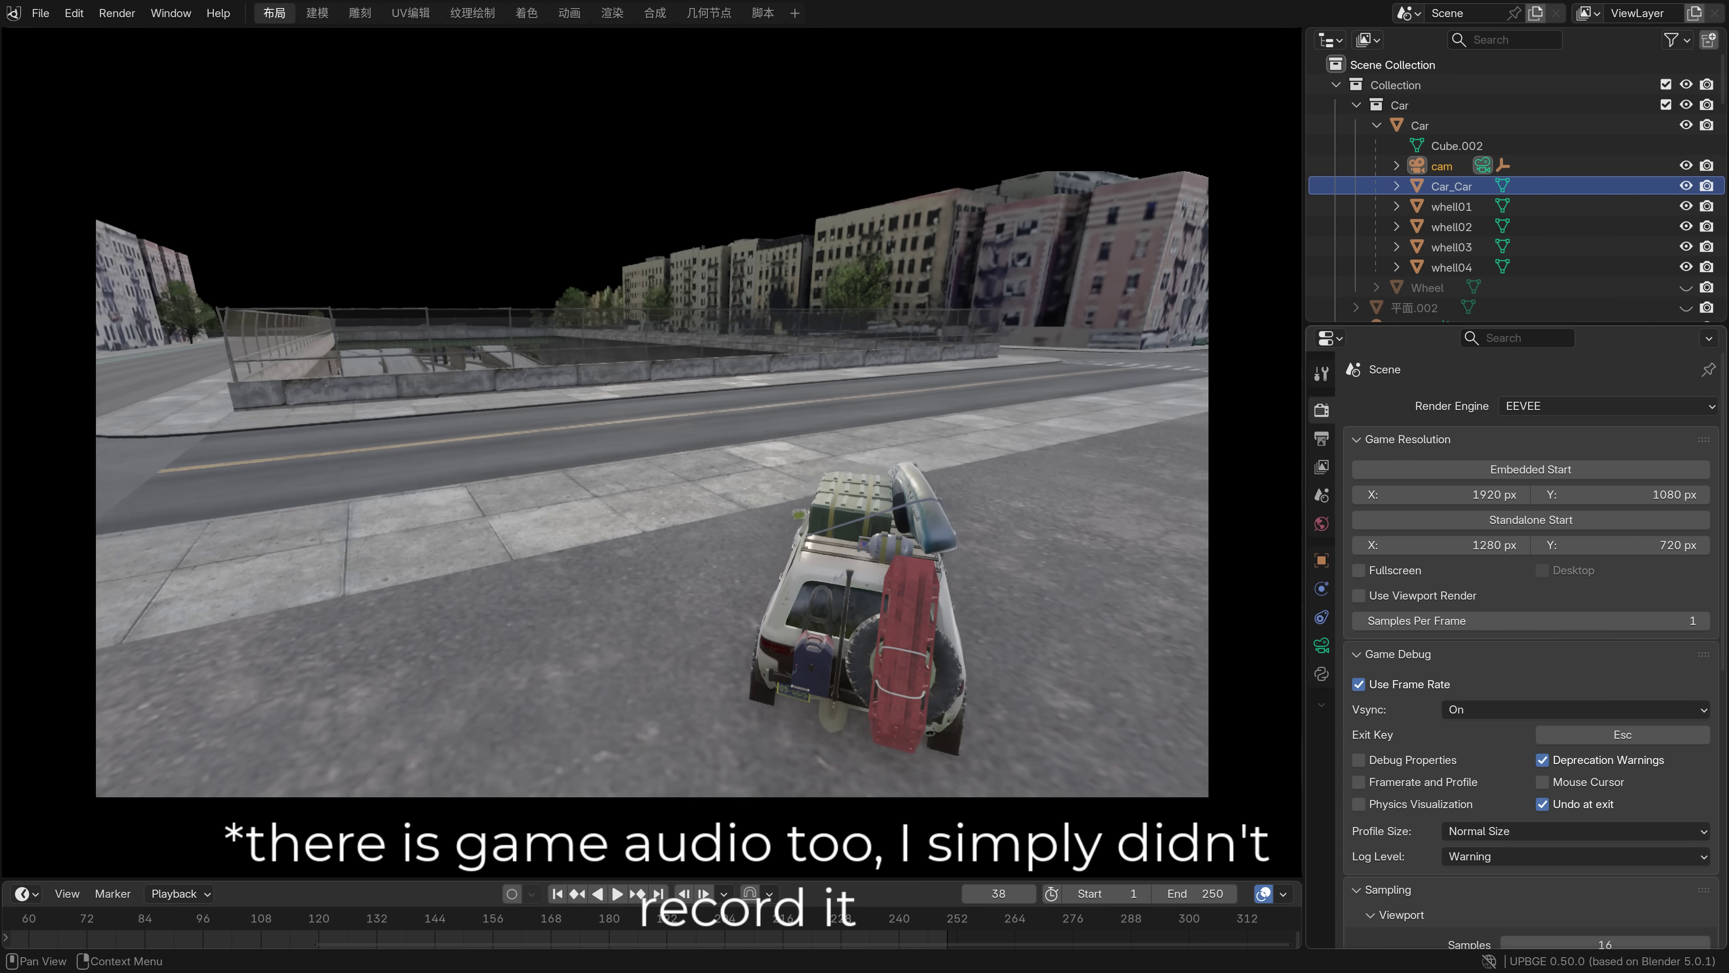
{"action": "key", "text": "Escape"}
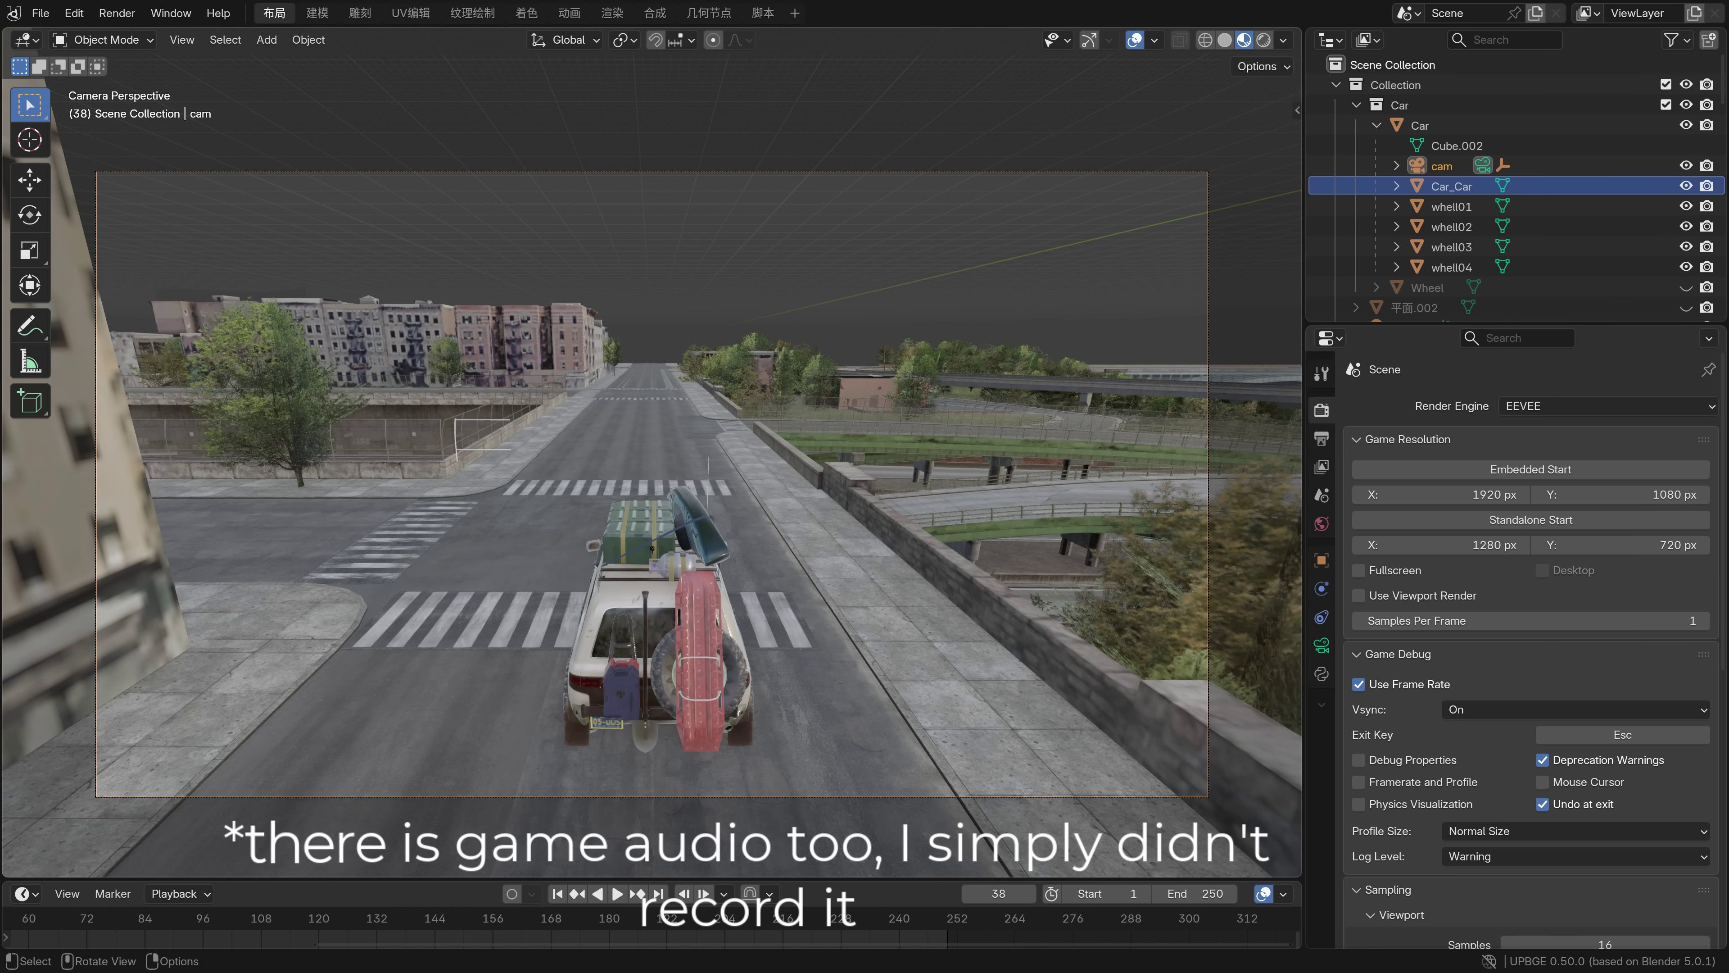
Select the trees object Object_6, move it freely downward in the camera view, and try scaling it down
{"action": "left_click", "coordinate": [505, 526]}
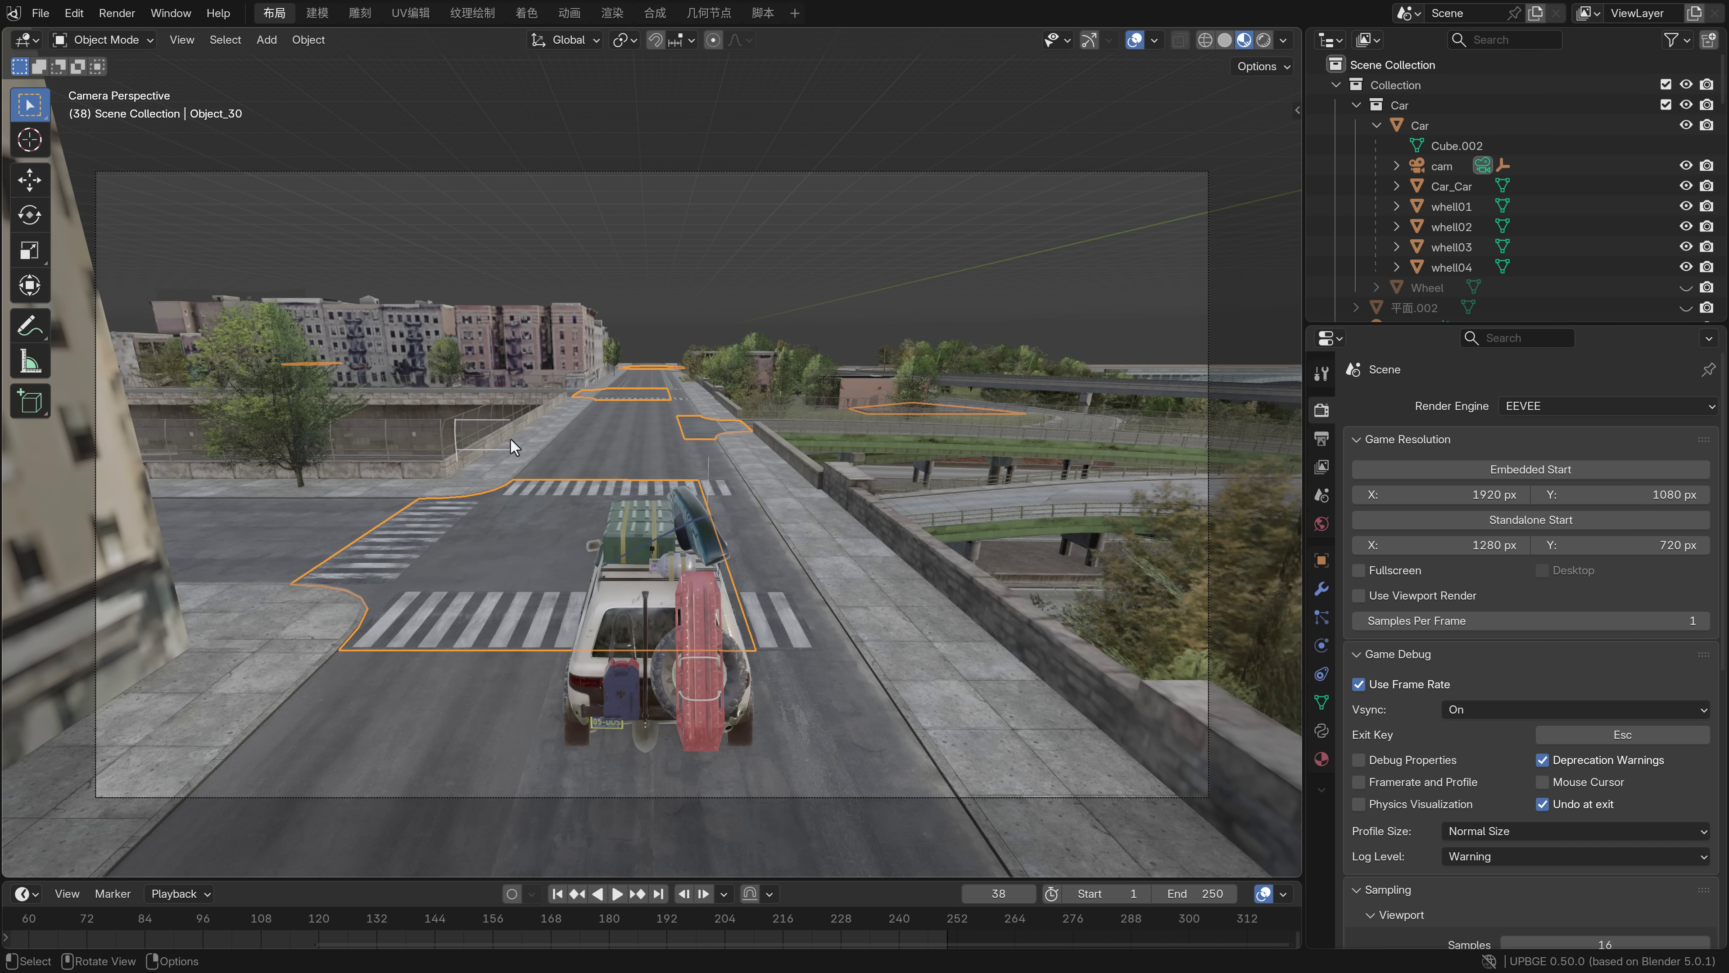
{"action": "left_click", "coordinate": [298, 467]}
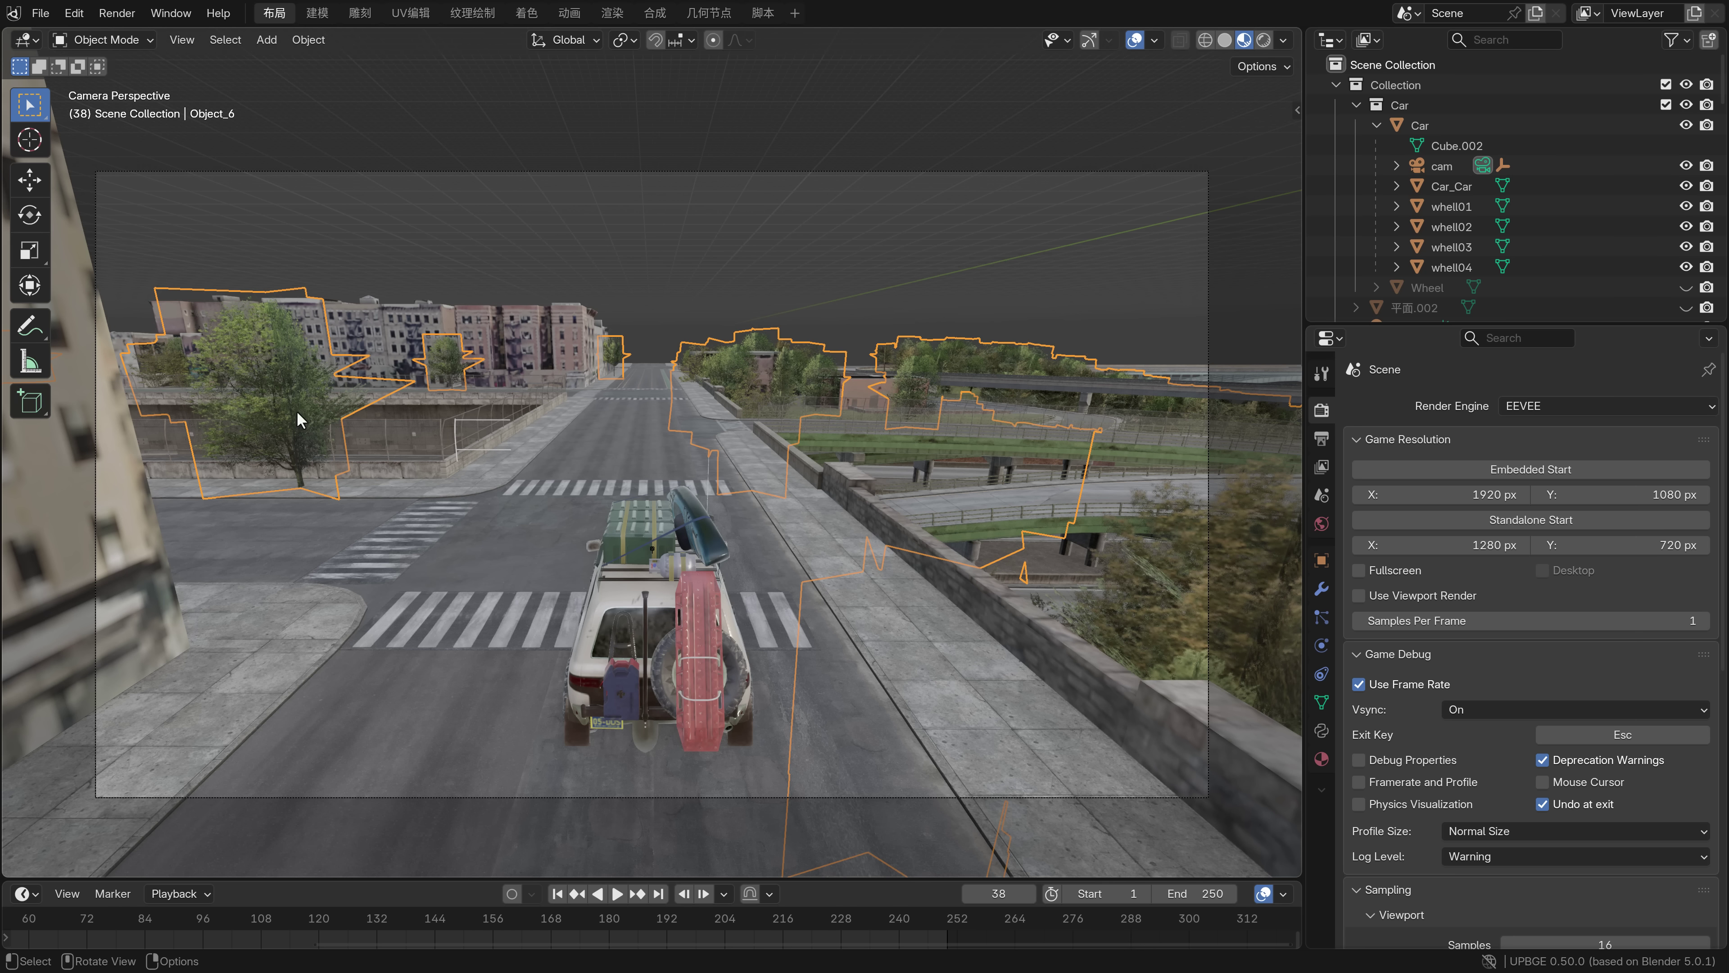
{"action": "key", "text": "g"}
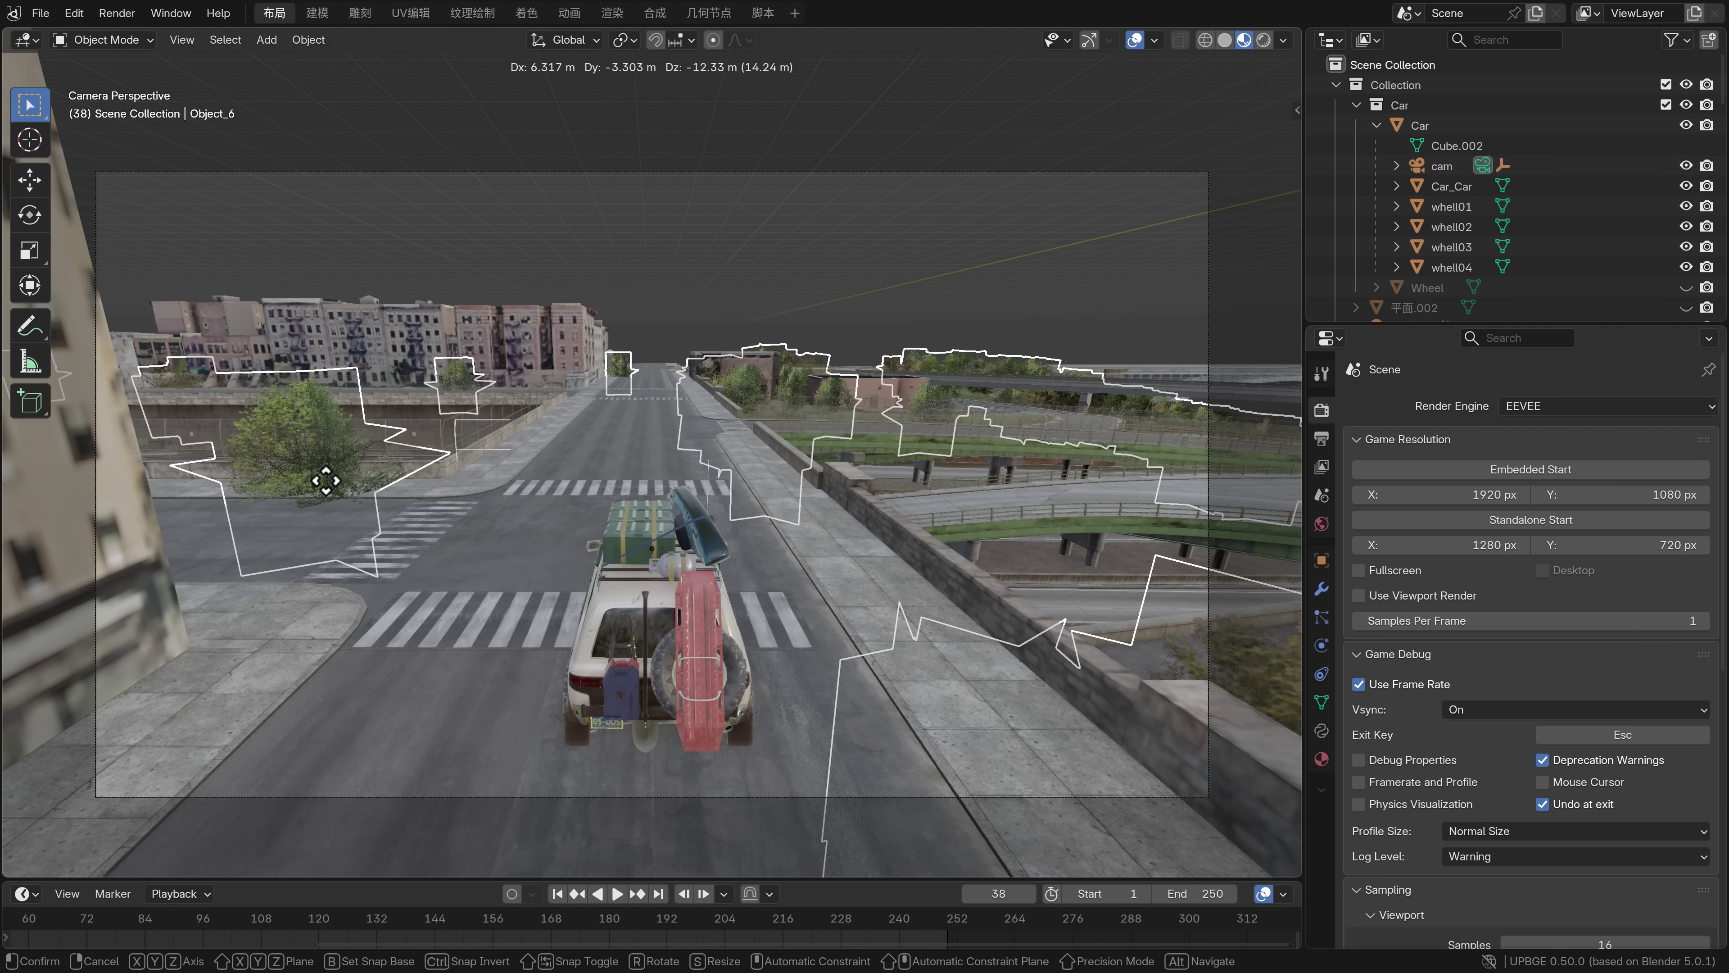
{"action": "left_click", "coordinate": [299, 457]}
{"action": "key", "text": "s"}
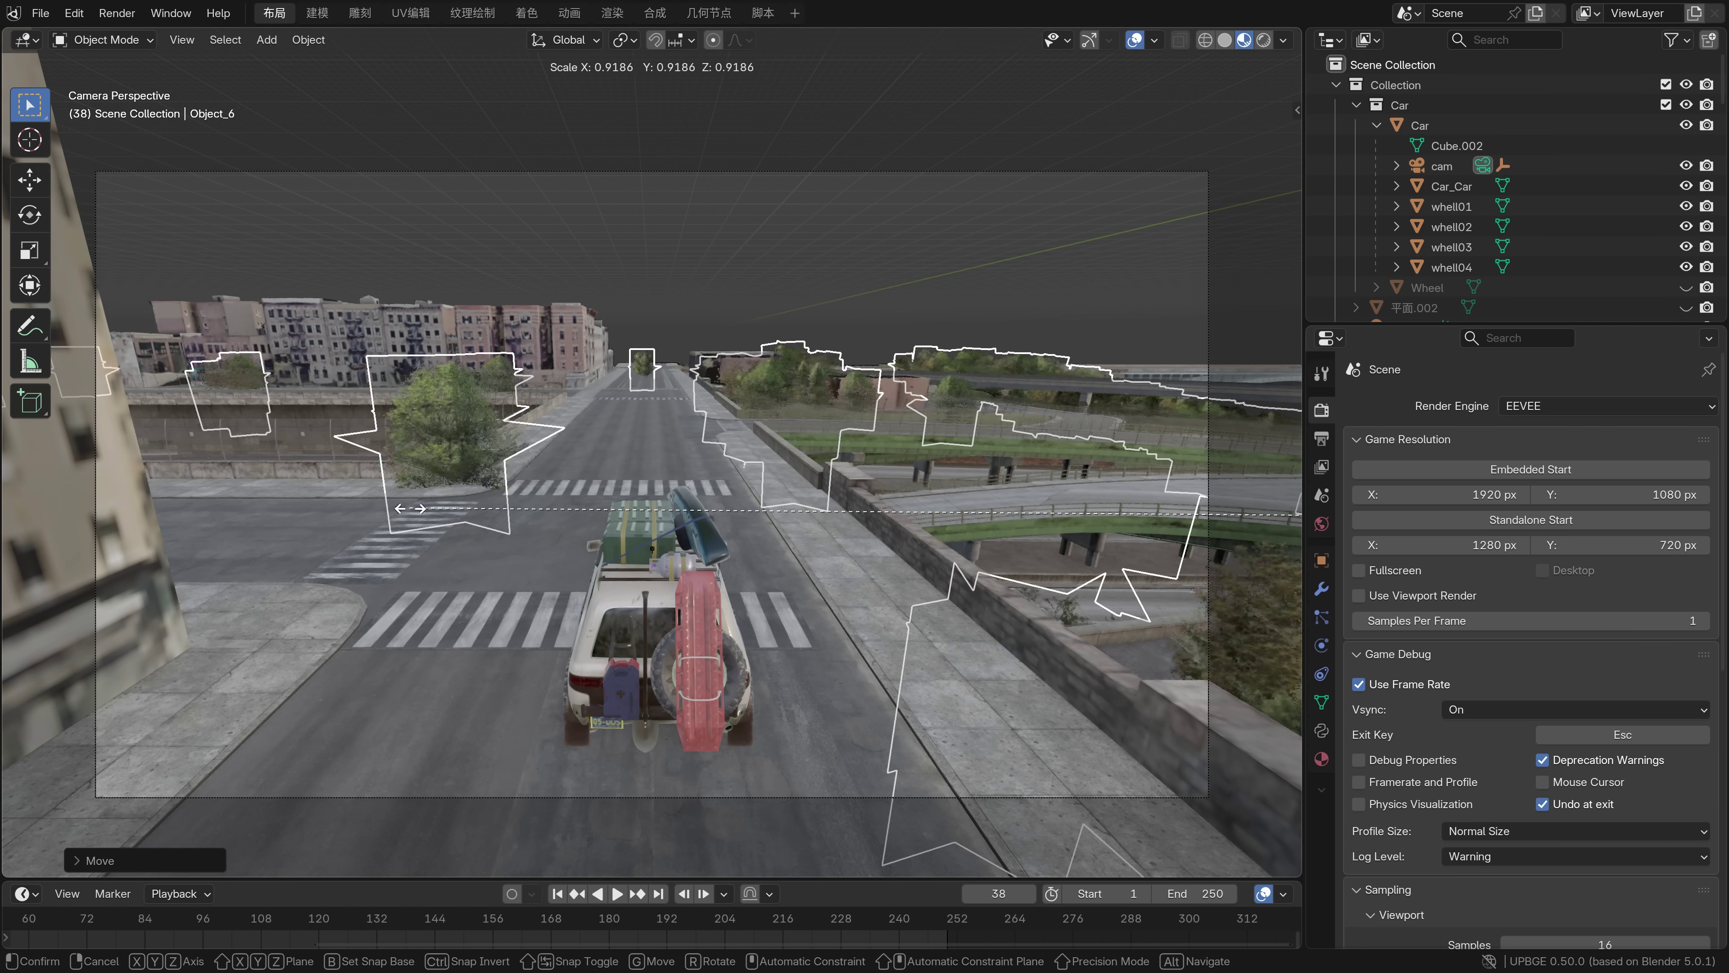
{"action": "right_click", "coordinate": [354, 530]}
Leave the trees' scaling, select the parent Car object with its Cube.002 mesh and apply Shade Auto Smooth to it
{"action": "left_click", "coordinate": [642, 616]}
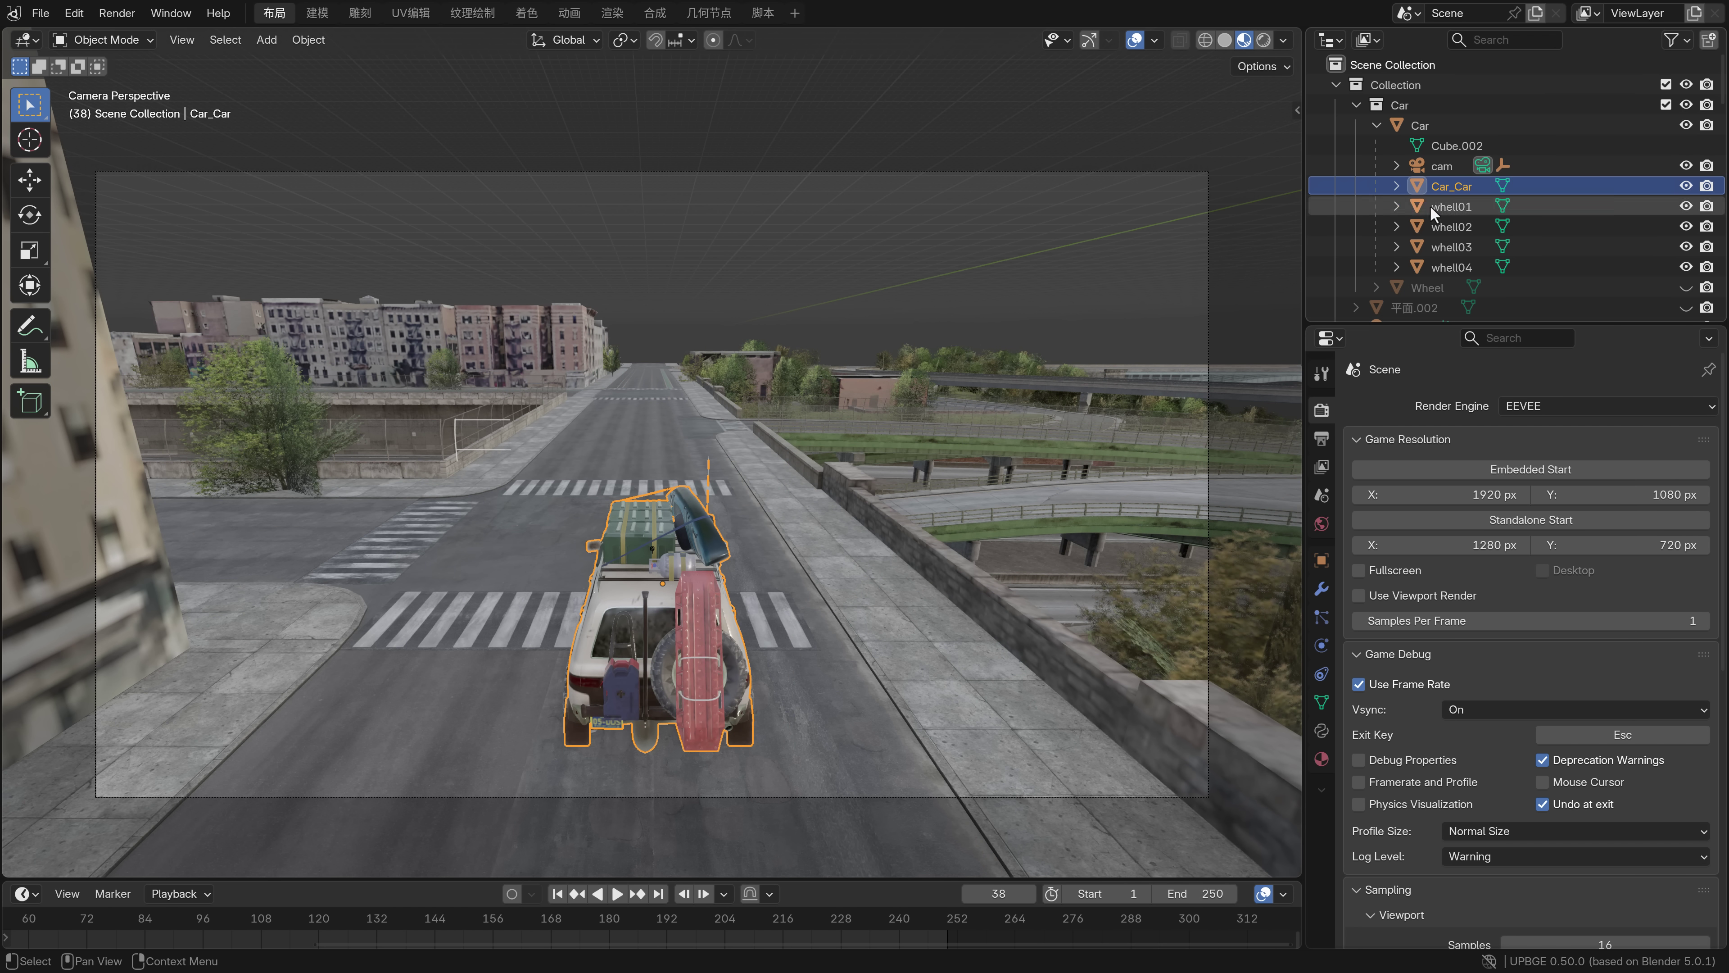
{"action": "left_click", "coordinate": [1450, 145]}
{"action": "right_click", "coordinate": [887, 531]}
{"action": "left_click", "coordinate": [892, 530]}
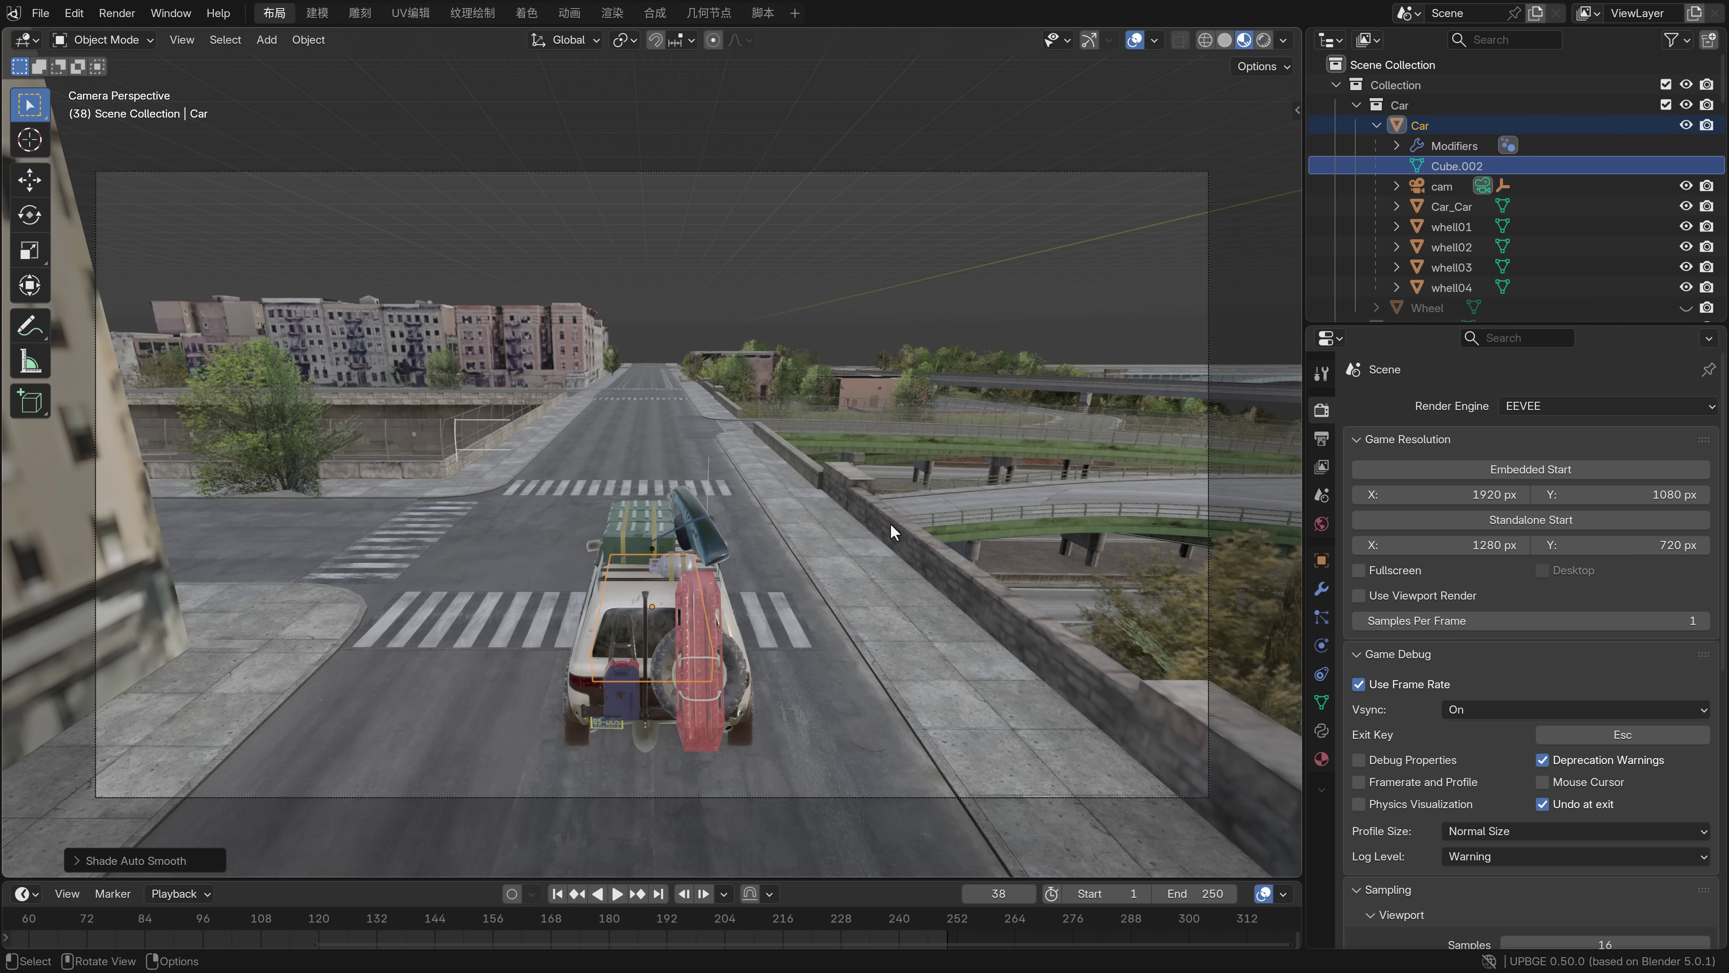
Walk to a raised side view of the car beside the roadside trees and enter Edit Mode on the Car object
{"action": "key", "text": "shift+grave"}
{"action": "key", "text": "a"}
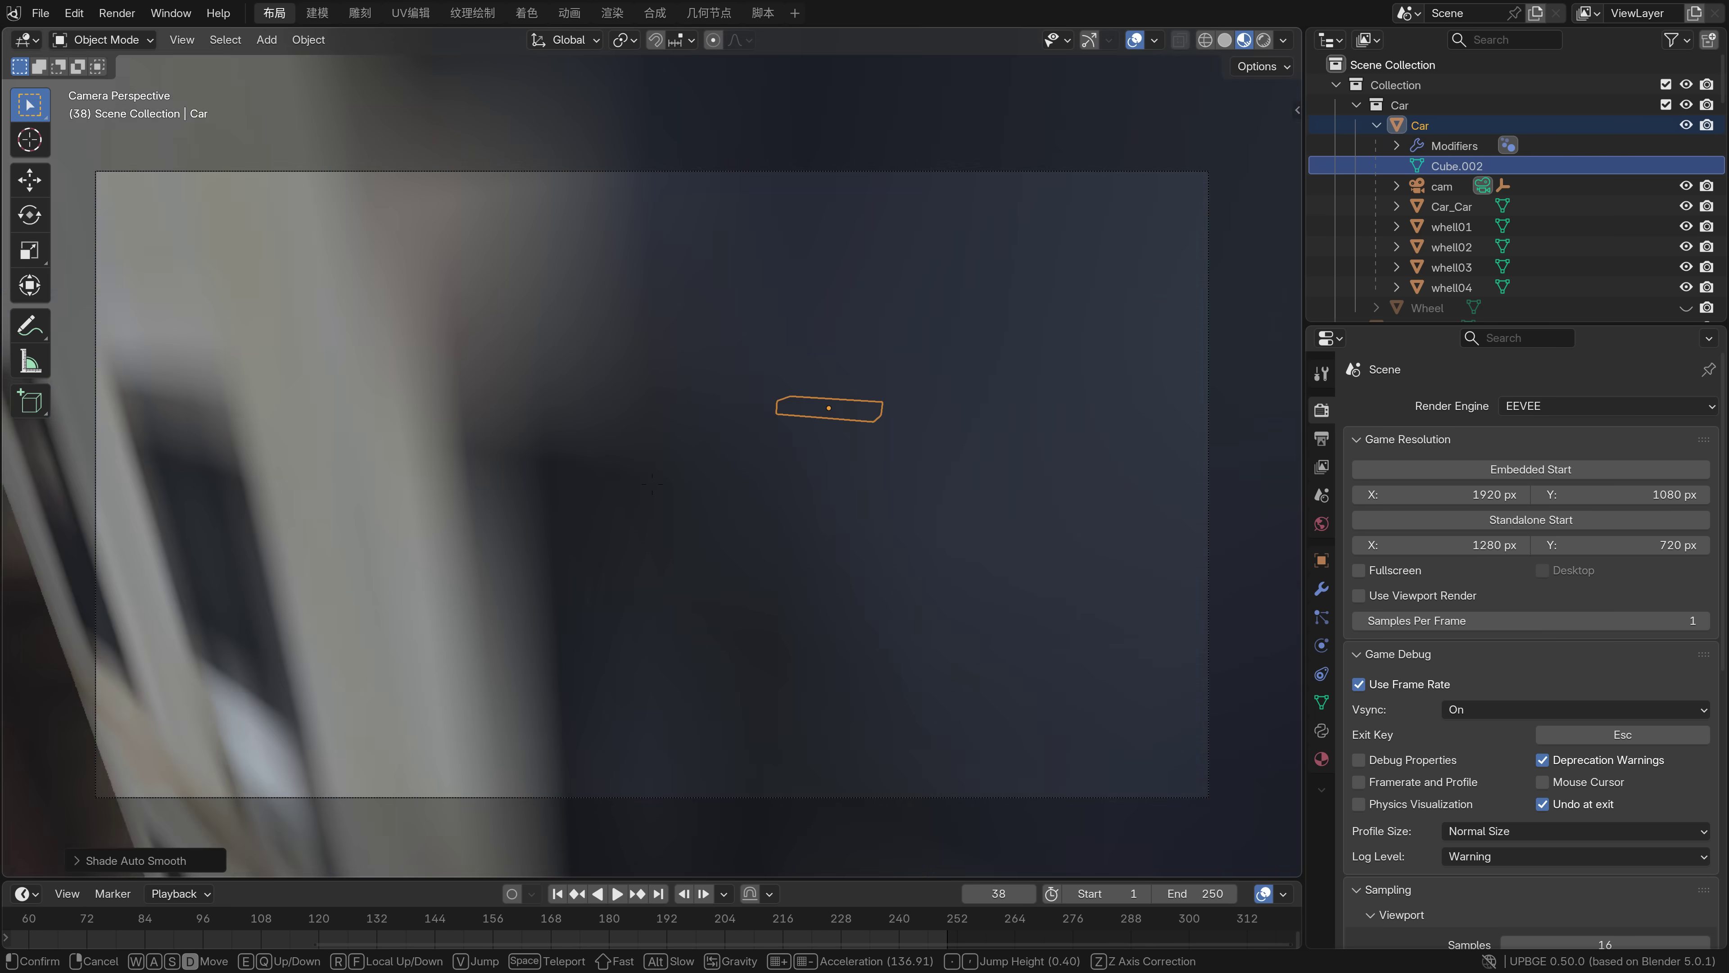
{"action": "key", "text": "s"}
{"action": "key", "text": "w"}
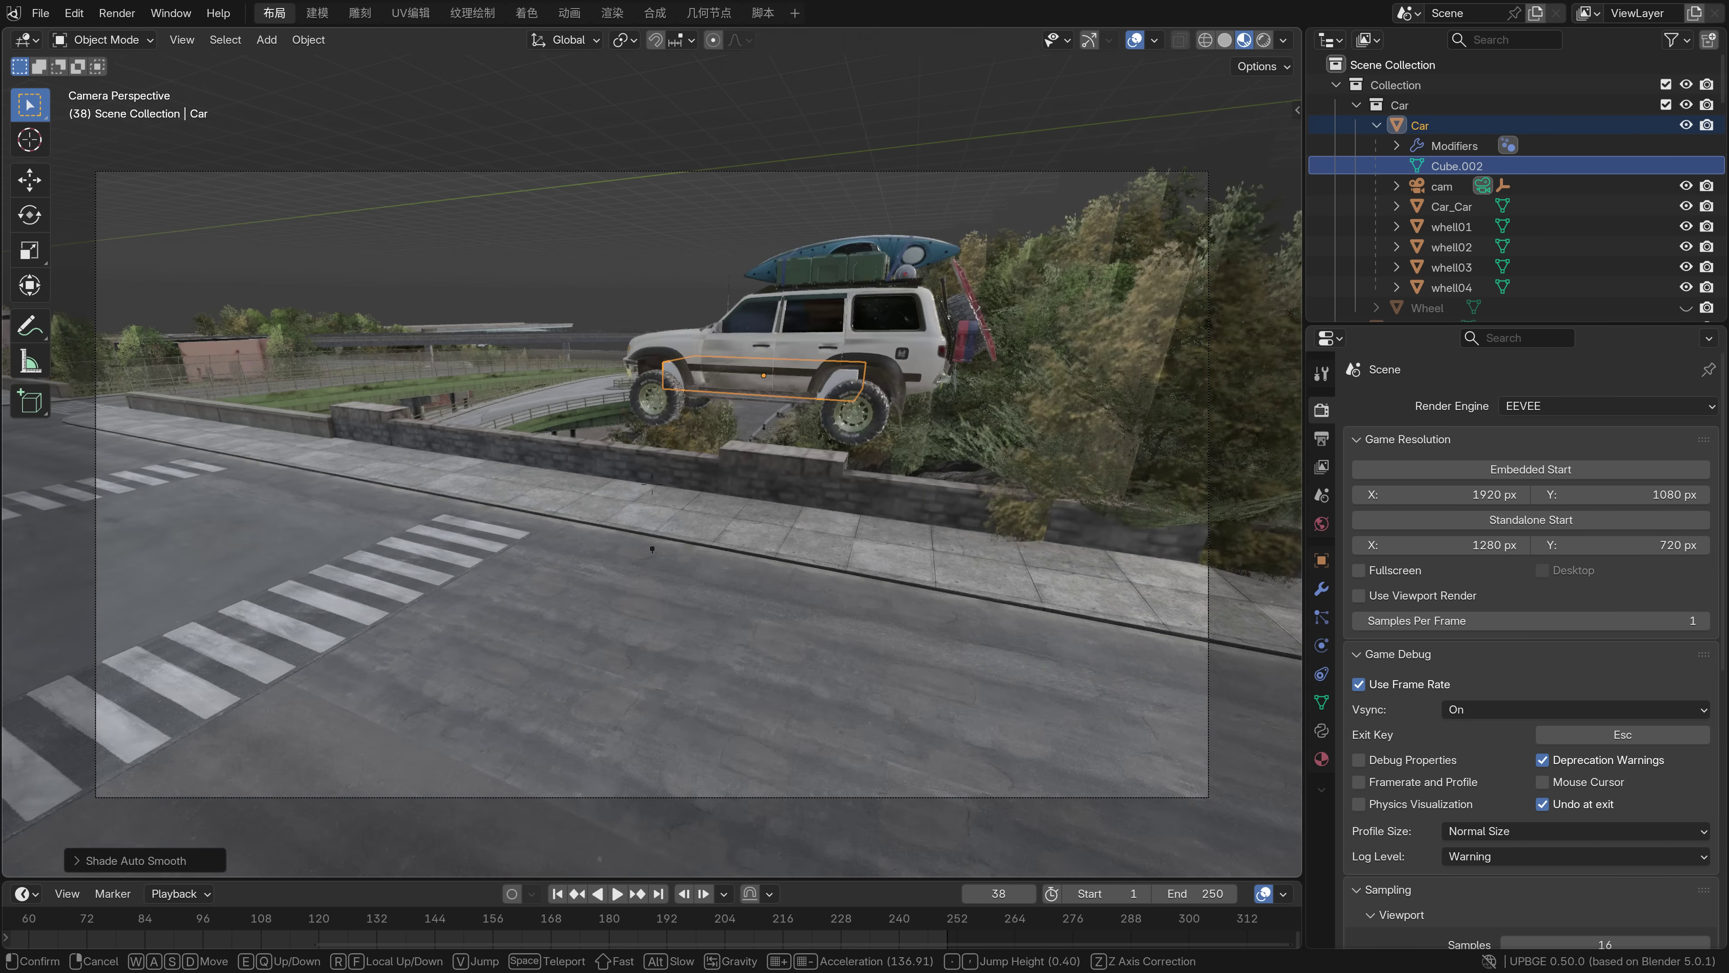
{"action": "key", "text": "e"}
{"action": "key", "text": "w"}
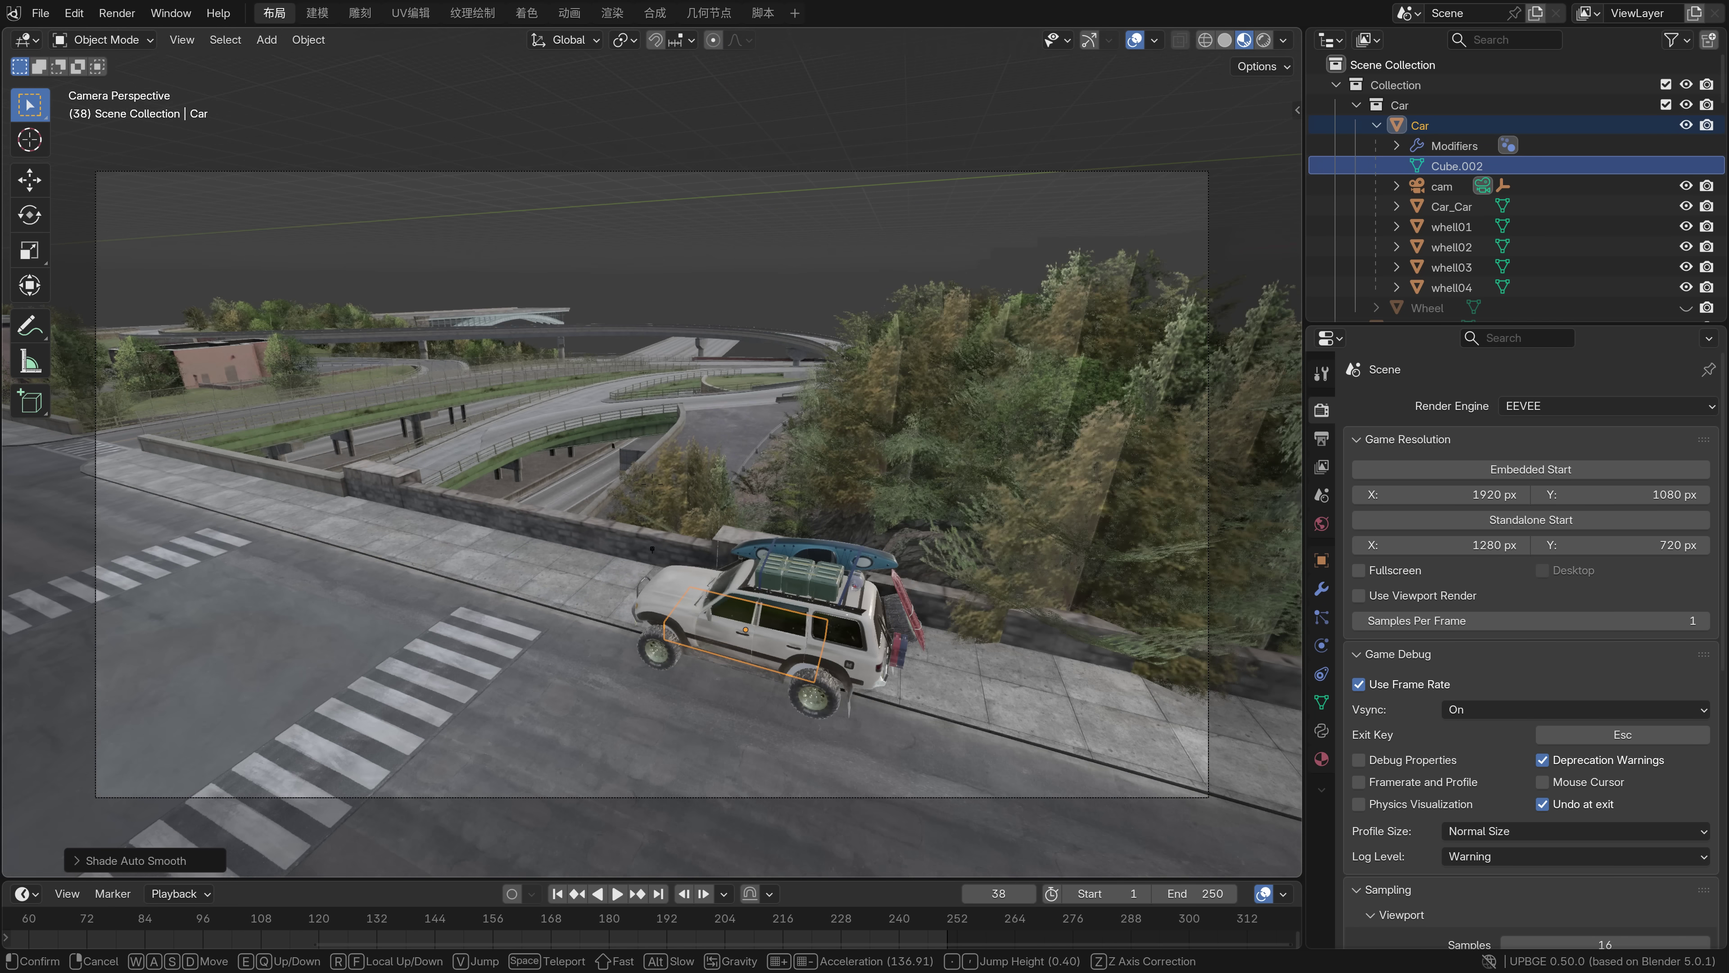
{"action": "left_click", "coordinate": [823, 569]}
{"action": "key", "text": "Tab"}
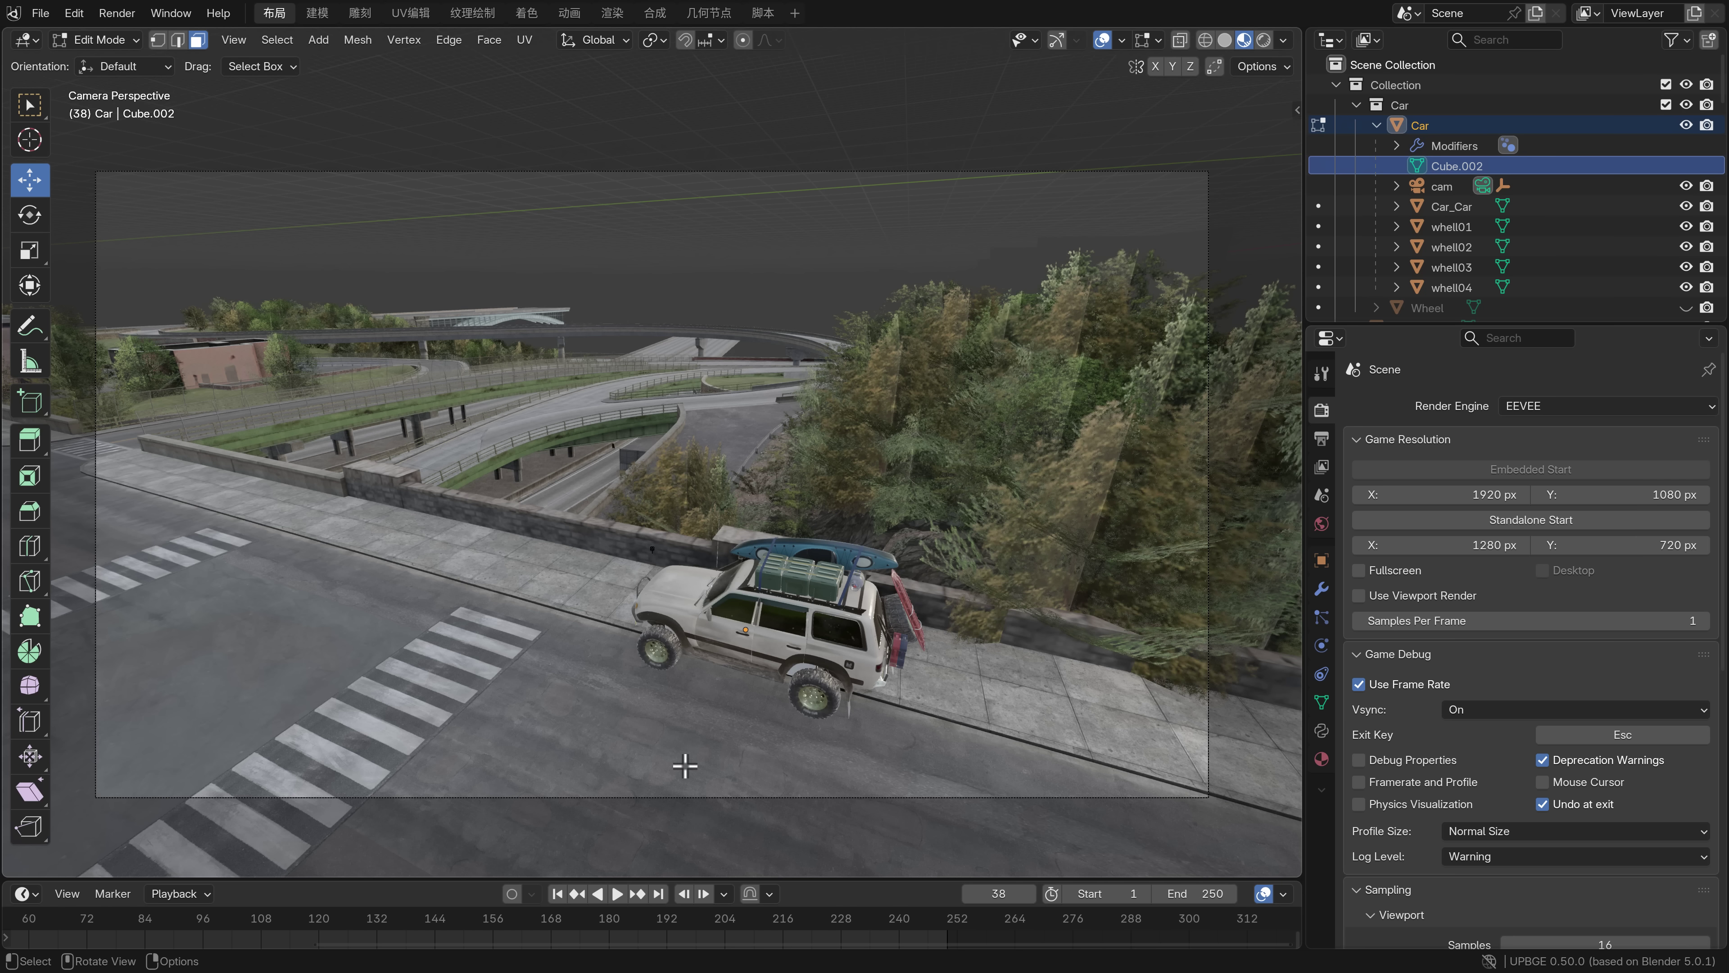
Enlarge the timeline area and turn it into a Text Editor after a brief look at the Python Console
{"action": "left_click_drag", "start_coordinate": [657, 877], "coordinate": [711, 503]}
{"action": "left_click", "coordinate": [23, 521]}
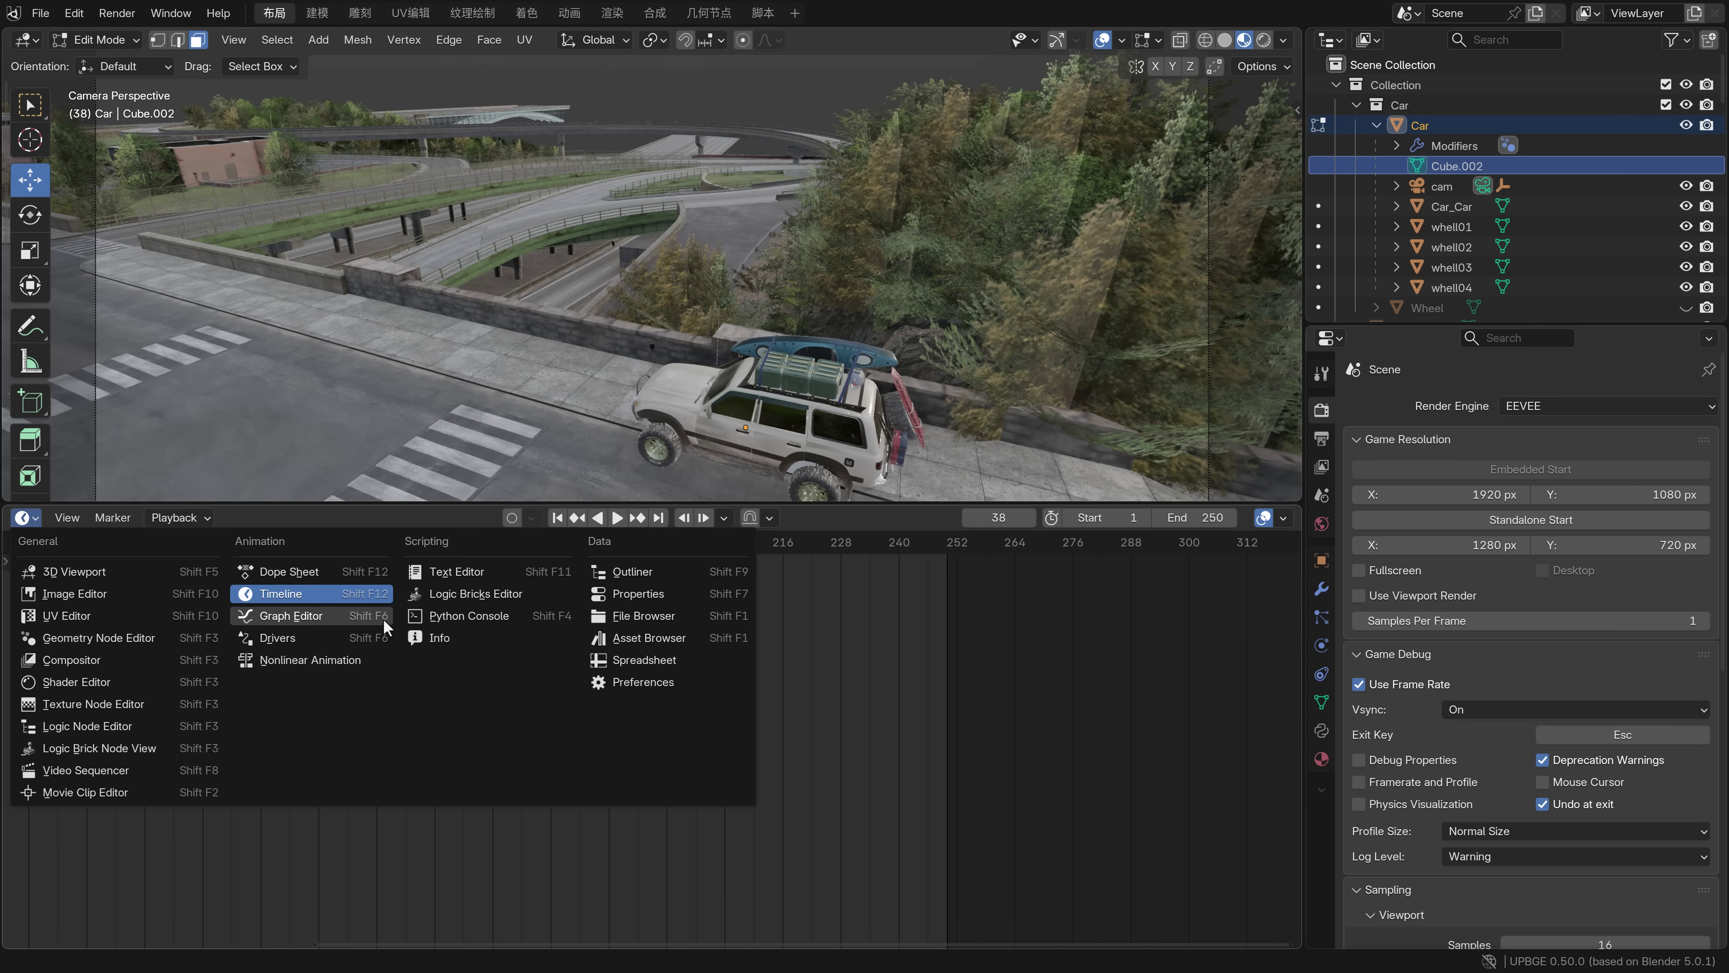
{"action": "left_click", "coordinate": [434, 621]}
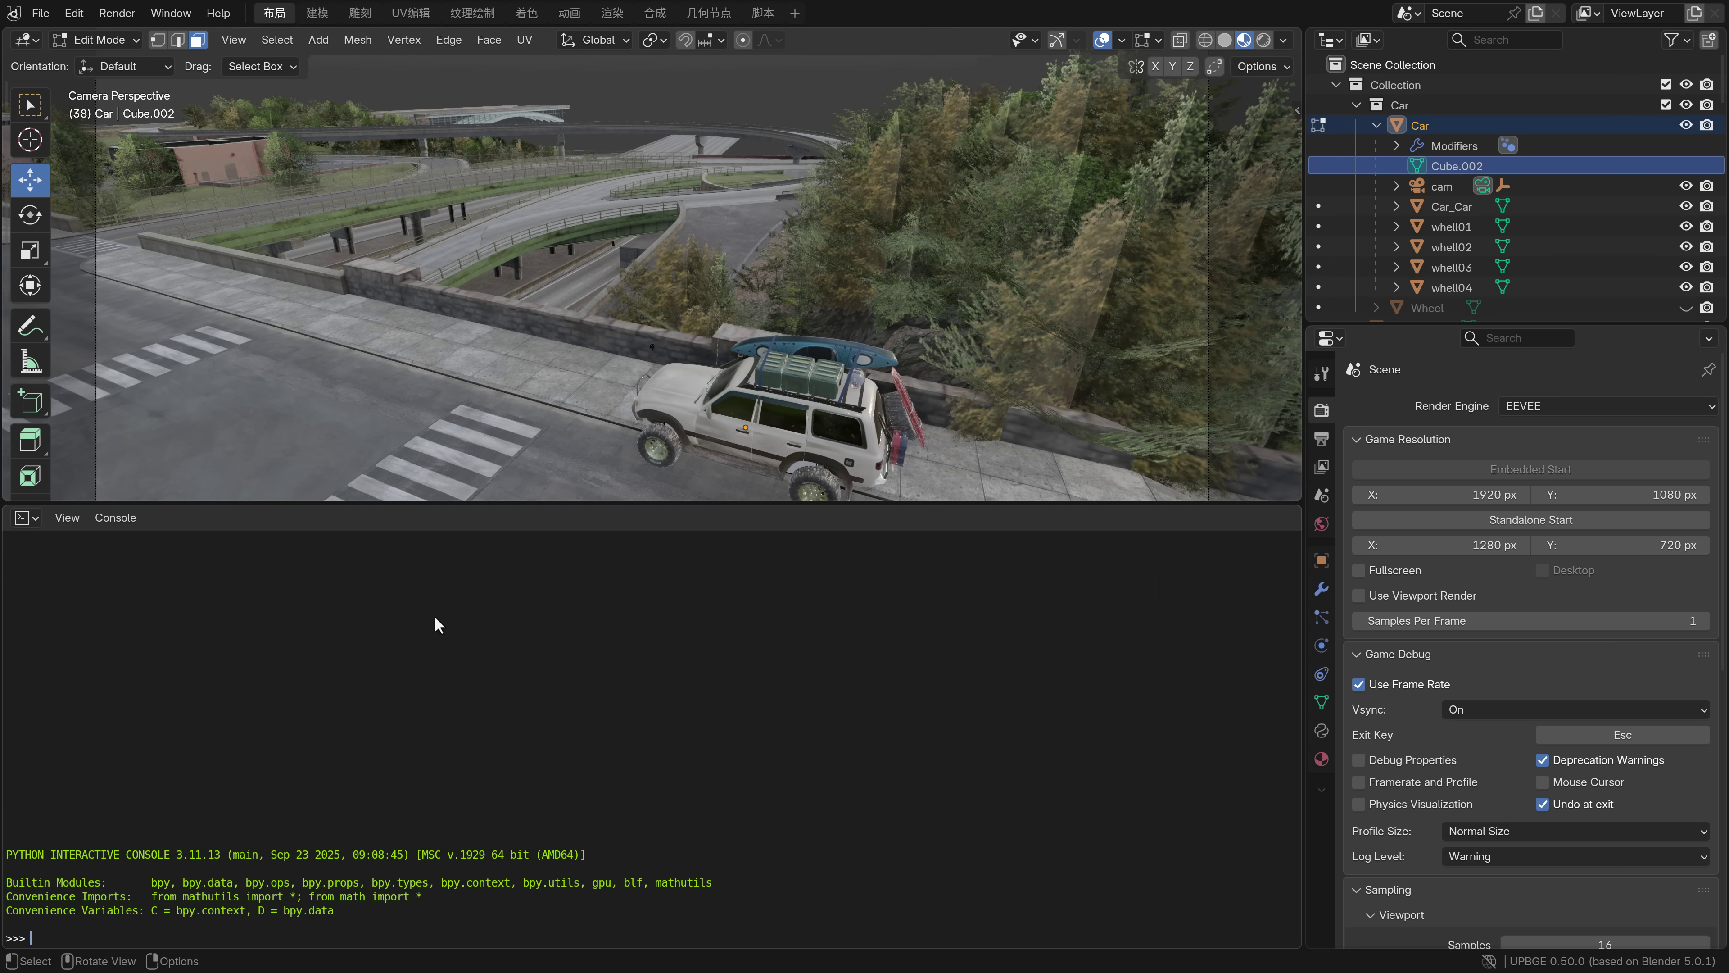
{"action": "left_click", "coordinate": [24, 521]}
{"action": "left_click", "coordinate": [453, 572]}
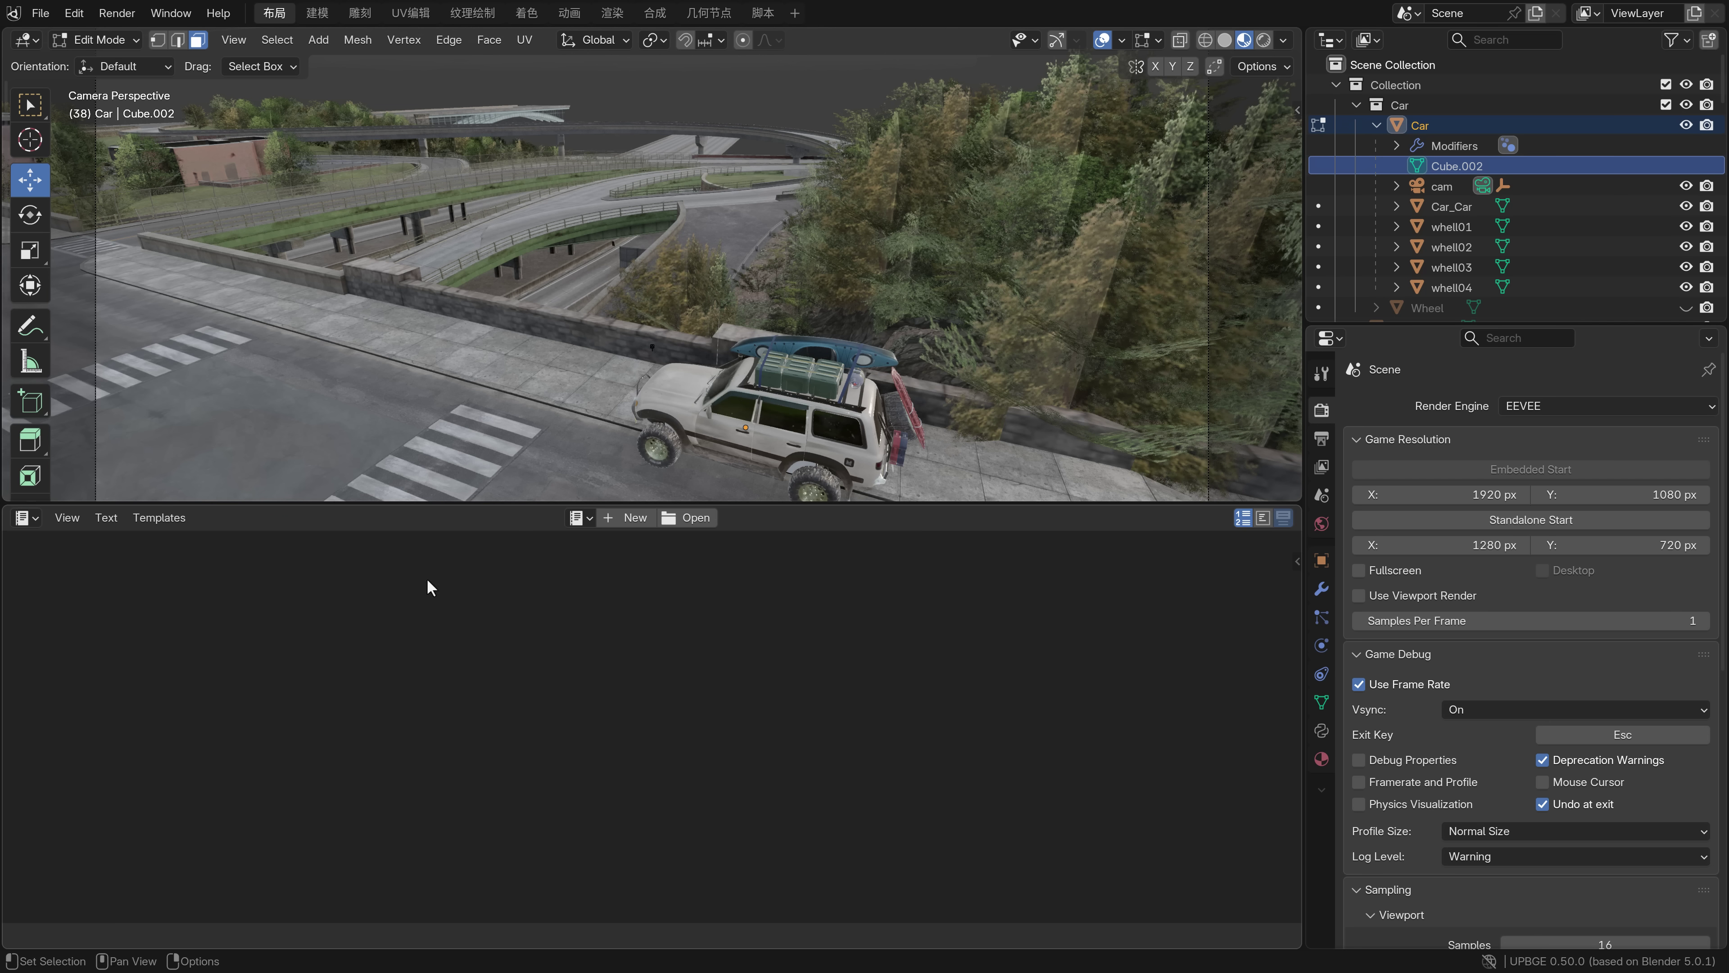
Open the CarSound.py script with an enlarged font and read through its engine sound code
{"action": "left_click", "coordinate": [580, 519]}
{"action": "left_click", "coordinate": [613, 568]}
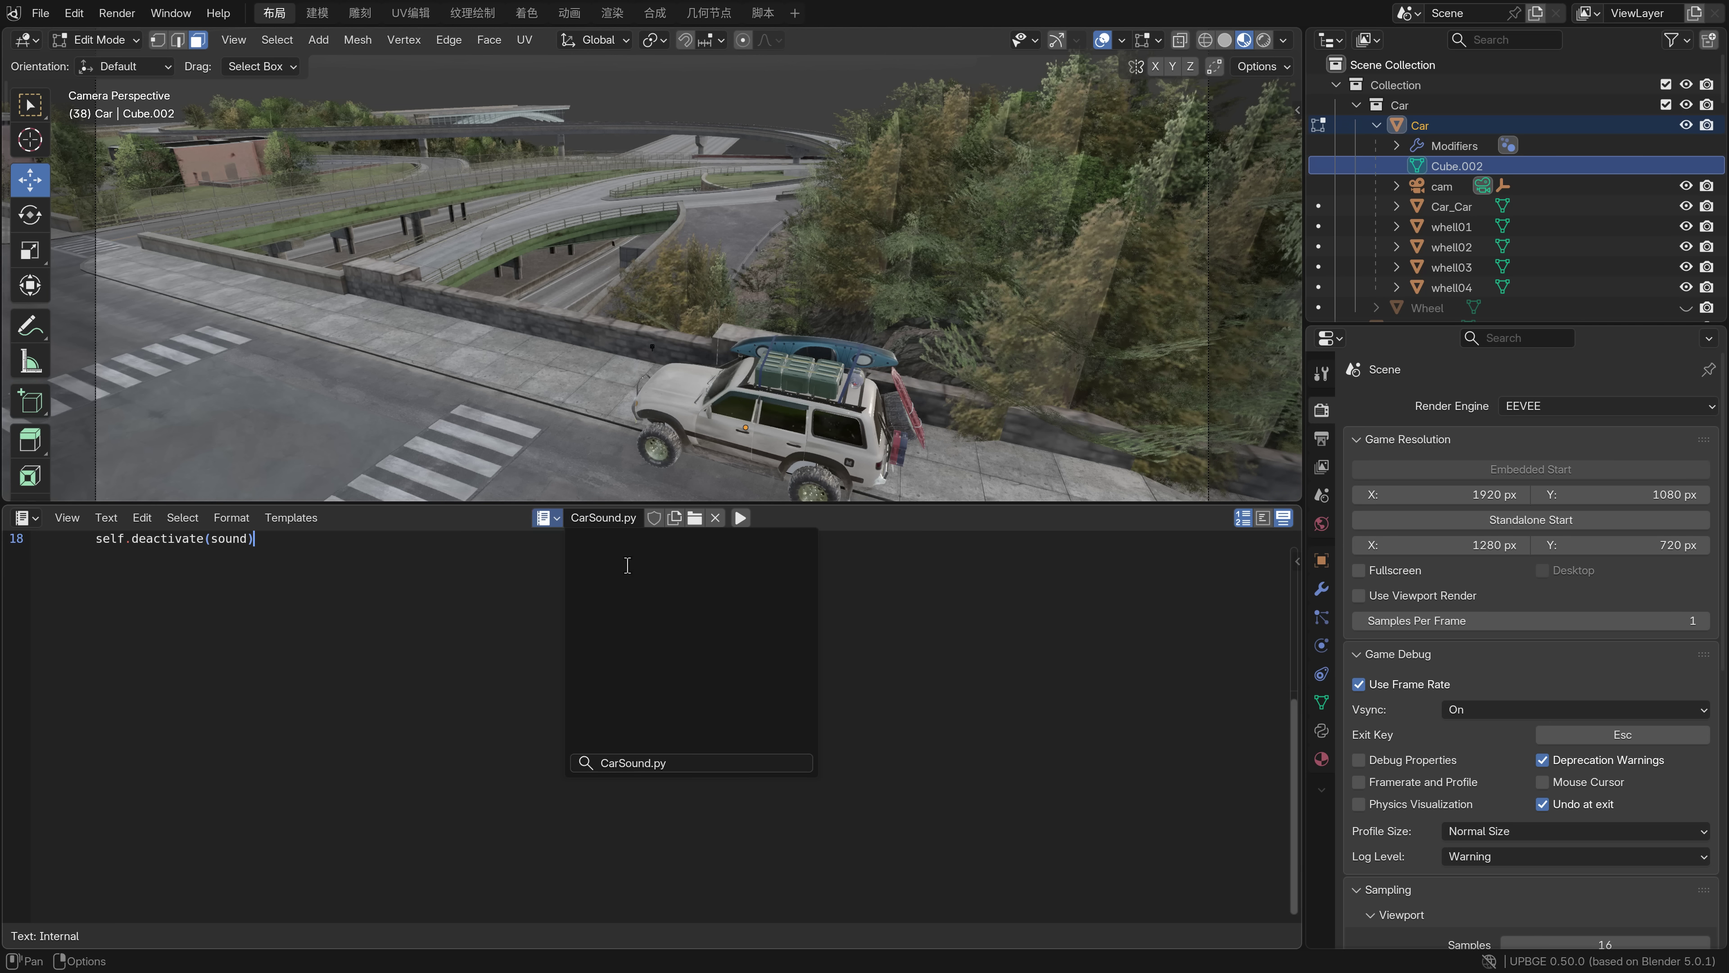
{"action": "scroll", "coordinate": [294, 606], "scroll_direction": "up", "scroll_amount": 6}
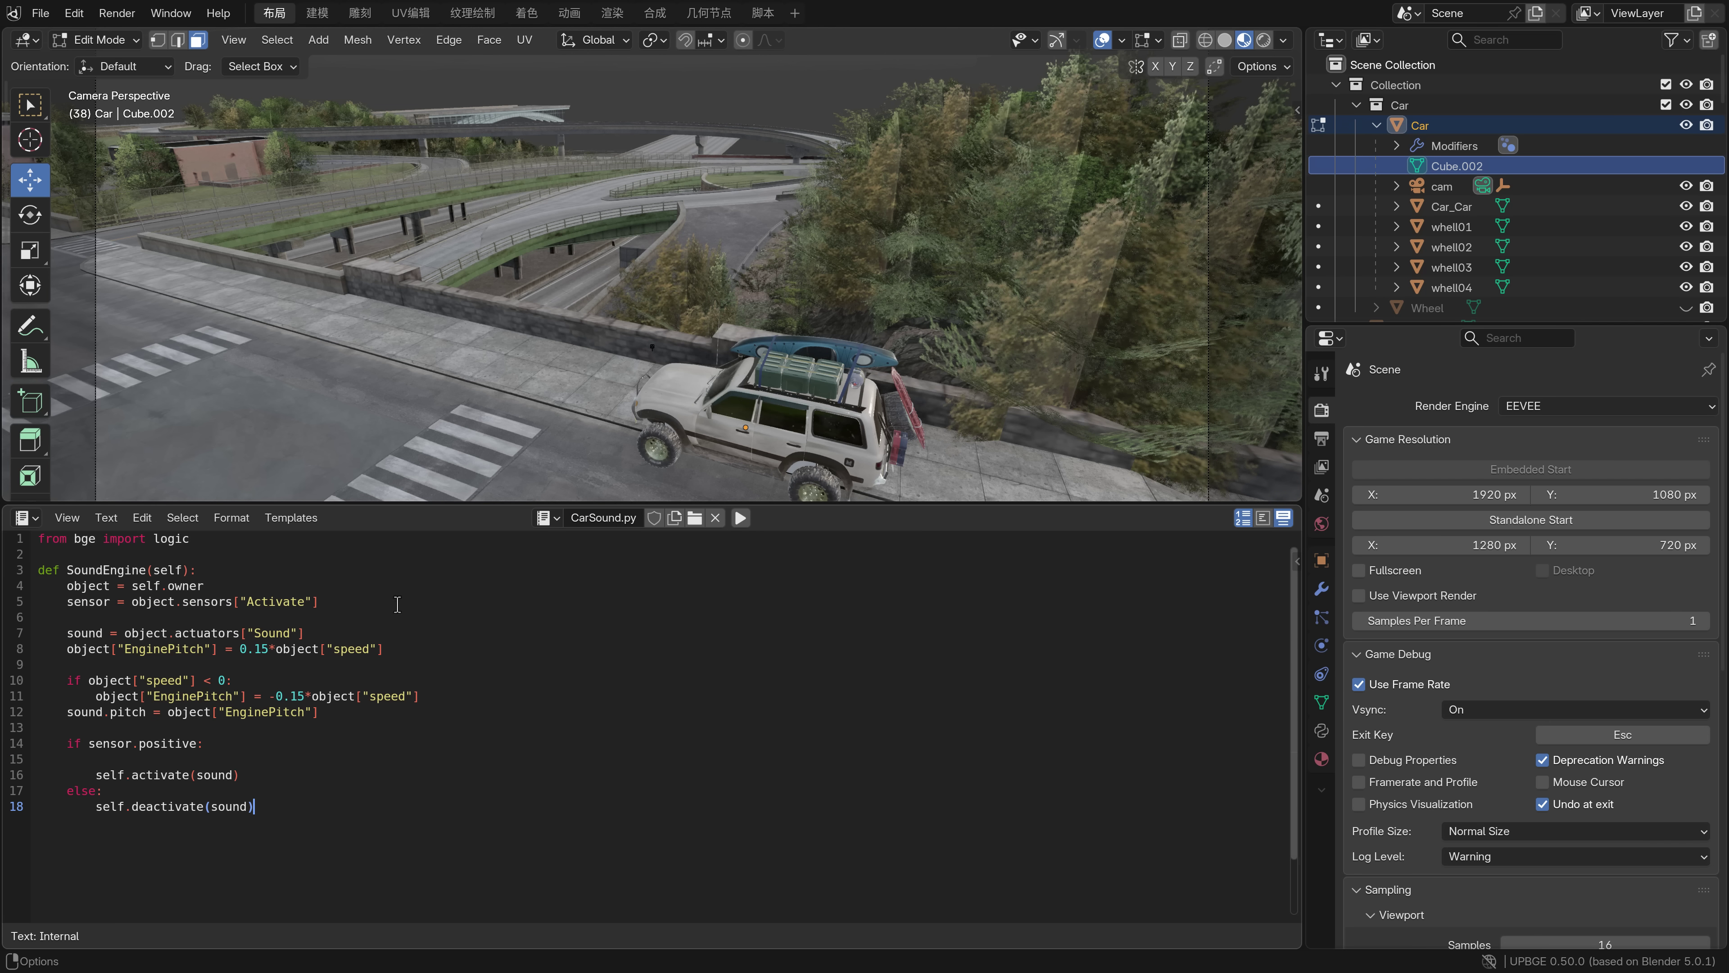
{"action": "scroll", "coordinate": [480, 697], "scroll_direction": "up", "scroll_amount": 5, "text": "ctrl"}
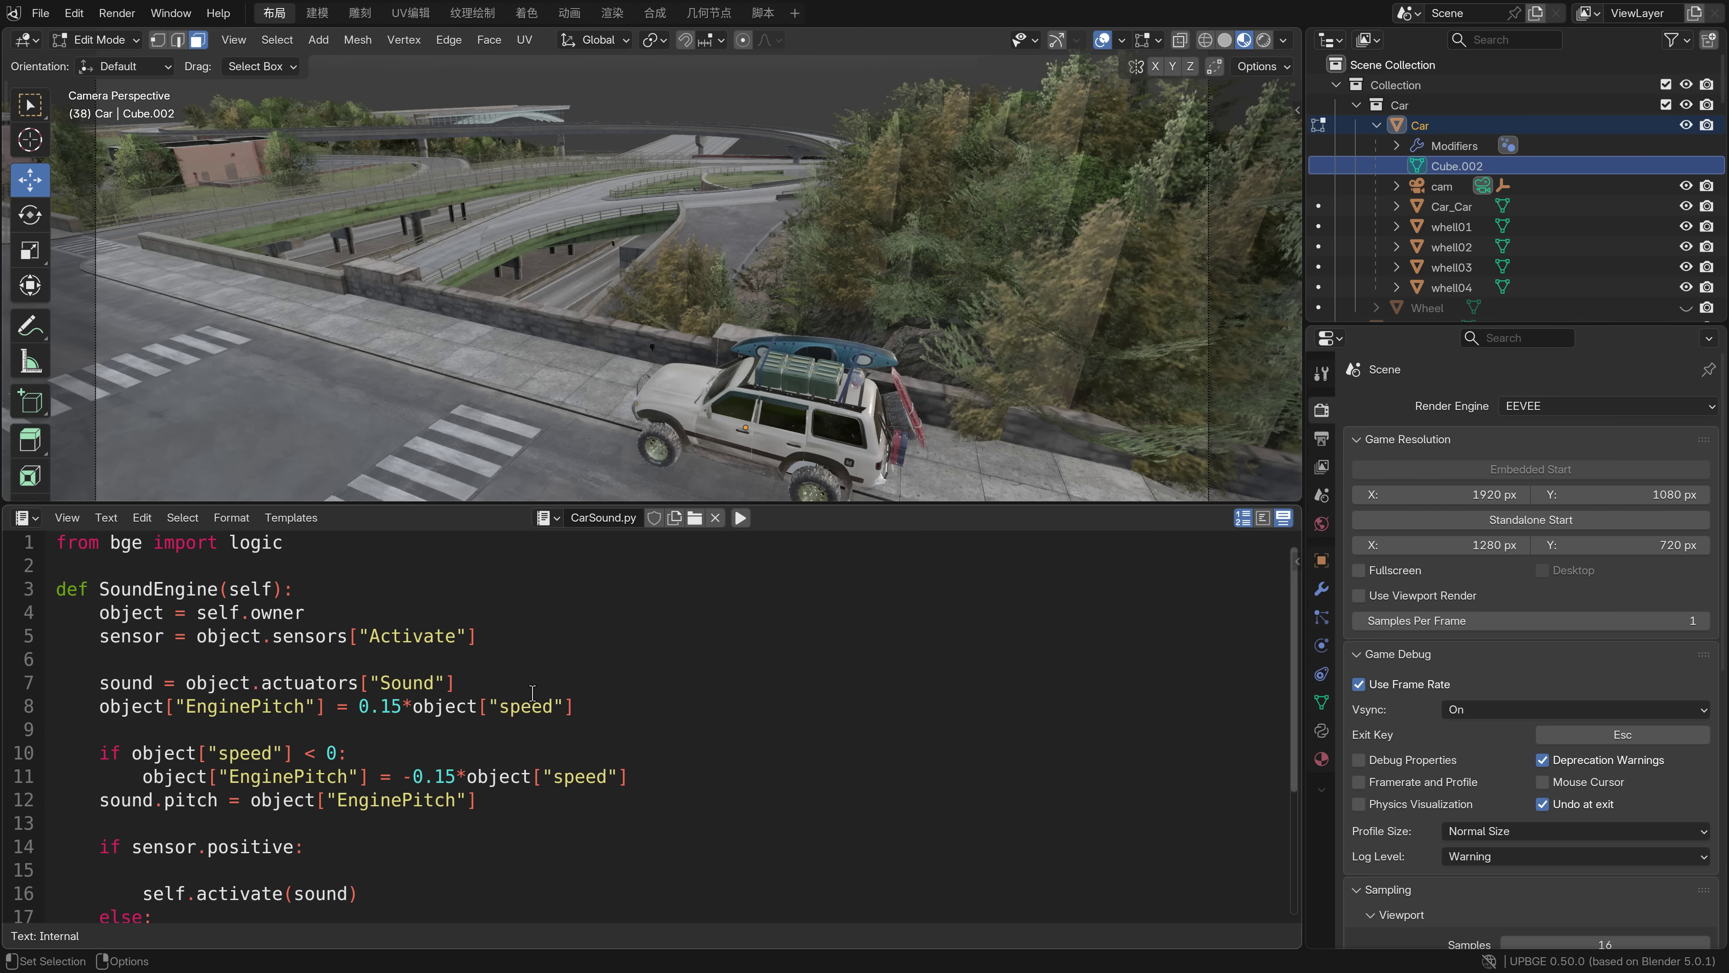
{"action": "scroll", "coordinate": [536, 691], "scroll_direction": "up", "scroll_amount": 1}
{"action": "scroll", "coordinate": [535, 691], "scroll_direction": "down", "scroll_amount": 1}
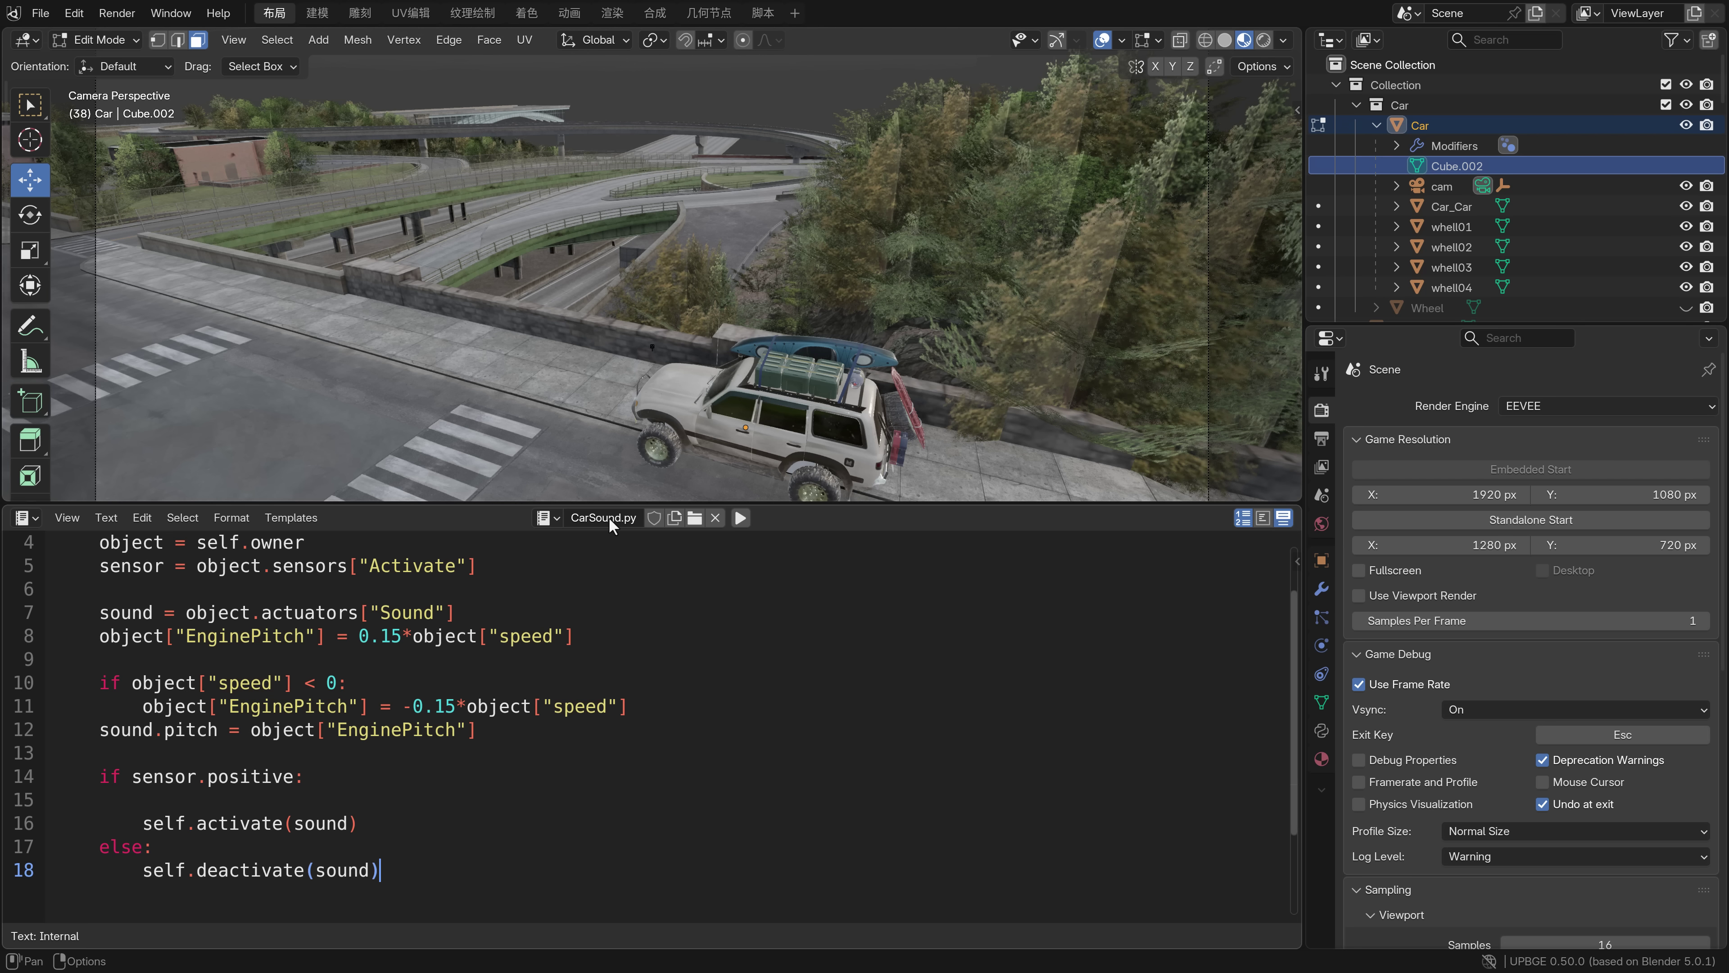
Open the Car_Component.py script and read through its wheel arguments, object properties, vehicle setup and steering code
{"action": "left_click", "coordinate": [548, 518]}
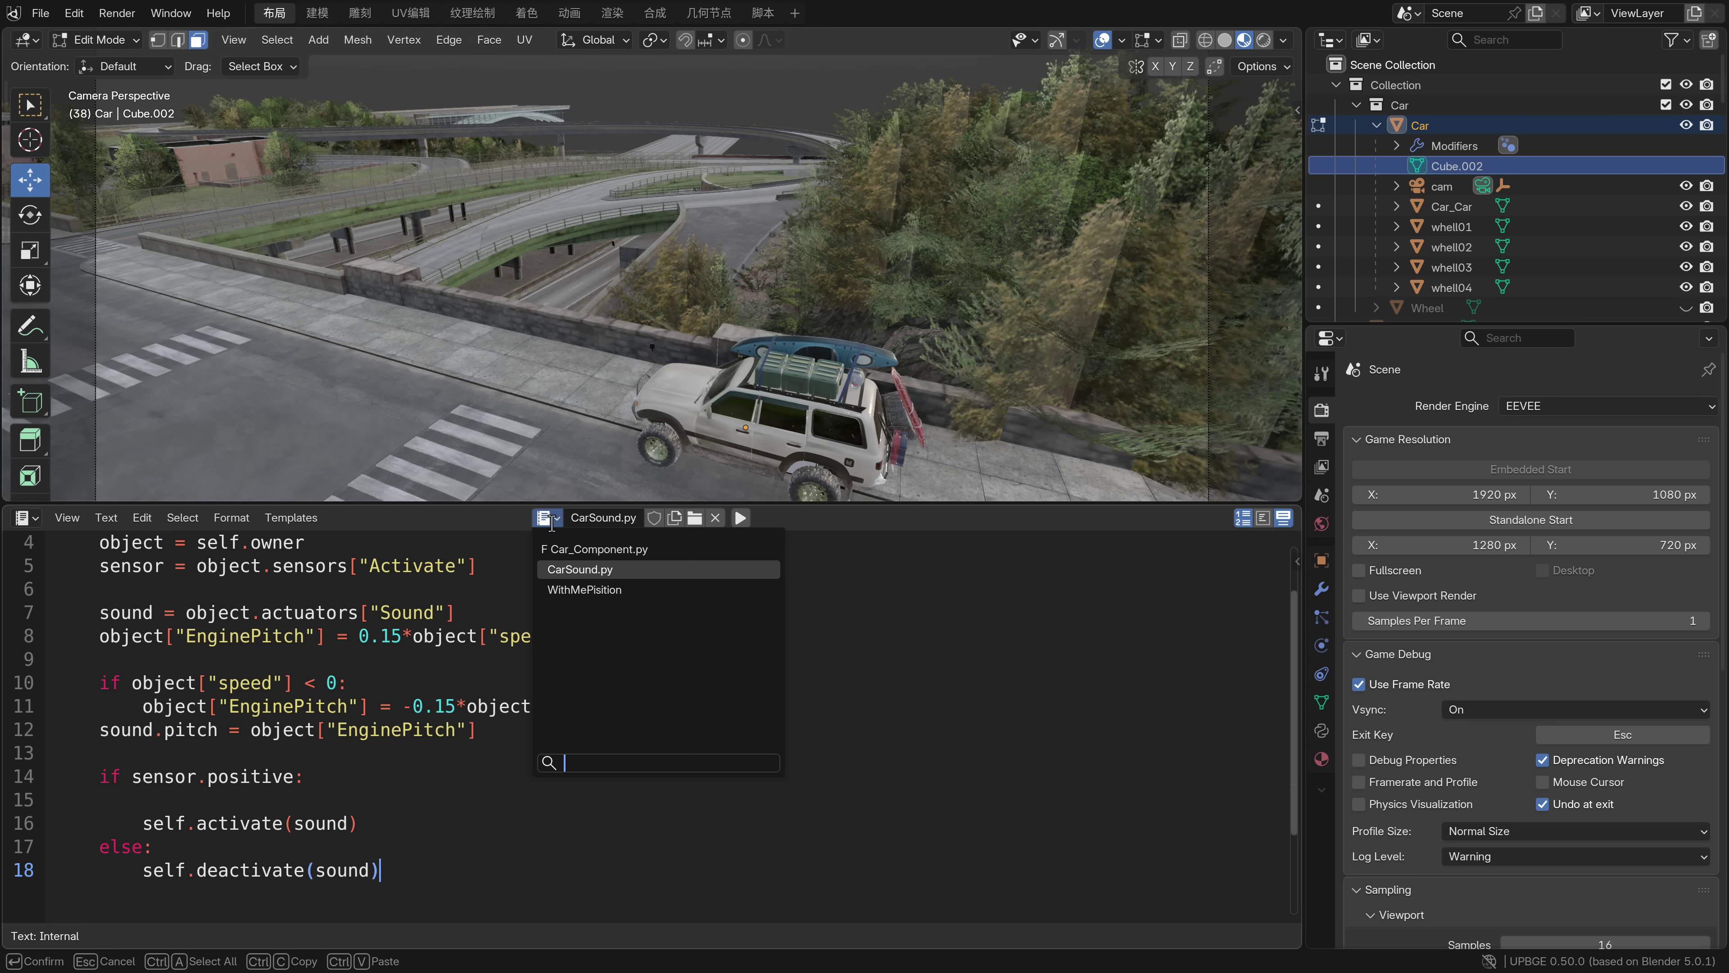
{"action": "left_click", "coordinate": [590, 549]}
{"action": "scroll", "coordinate": [489, 738], "scroll_direction": "up", "scroll_amount": 14}
{"action": "scroll", "coordinate": [489, 738], "scroll_direction": "up", "scroll_amount": 20}
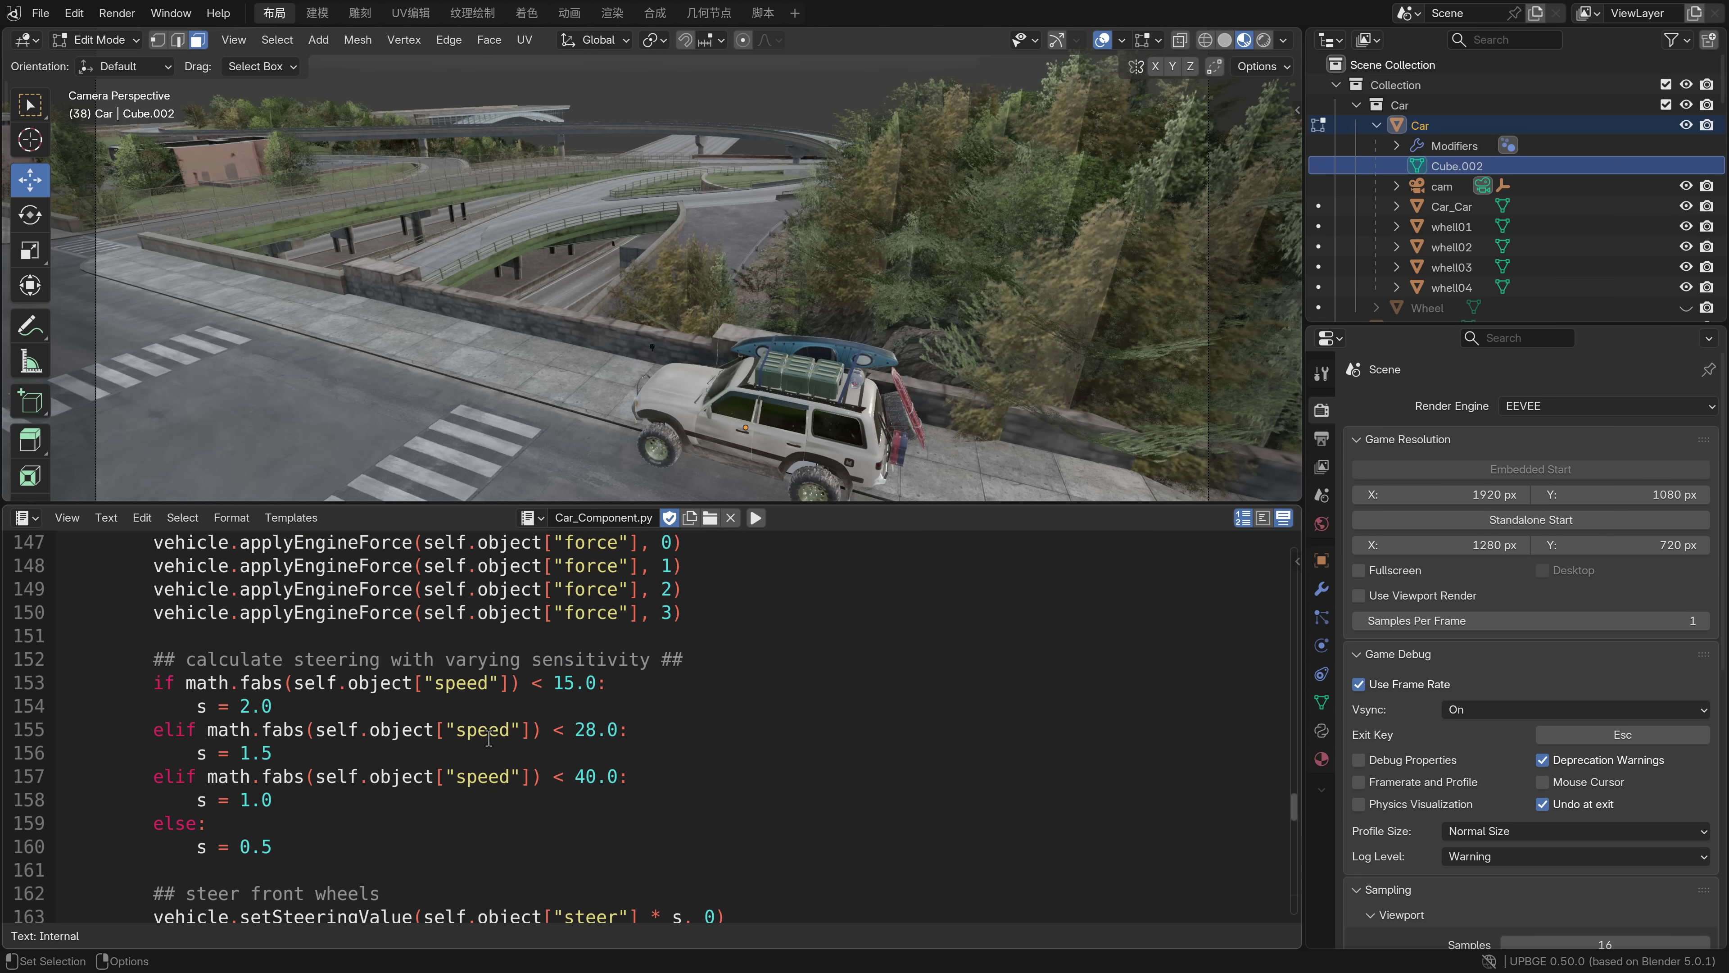
{"action": "scroll", "coordinate": [489, 737], "scroll_direction": "down", "scroll_amount": 10}
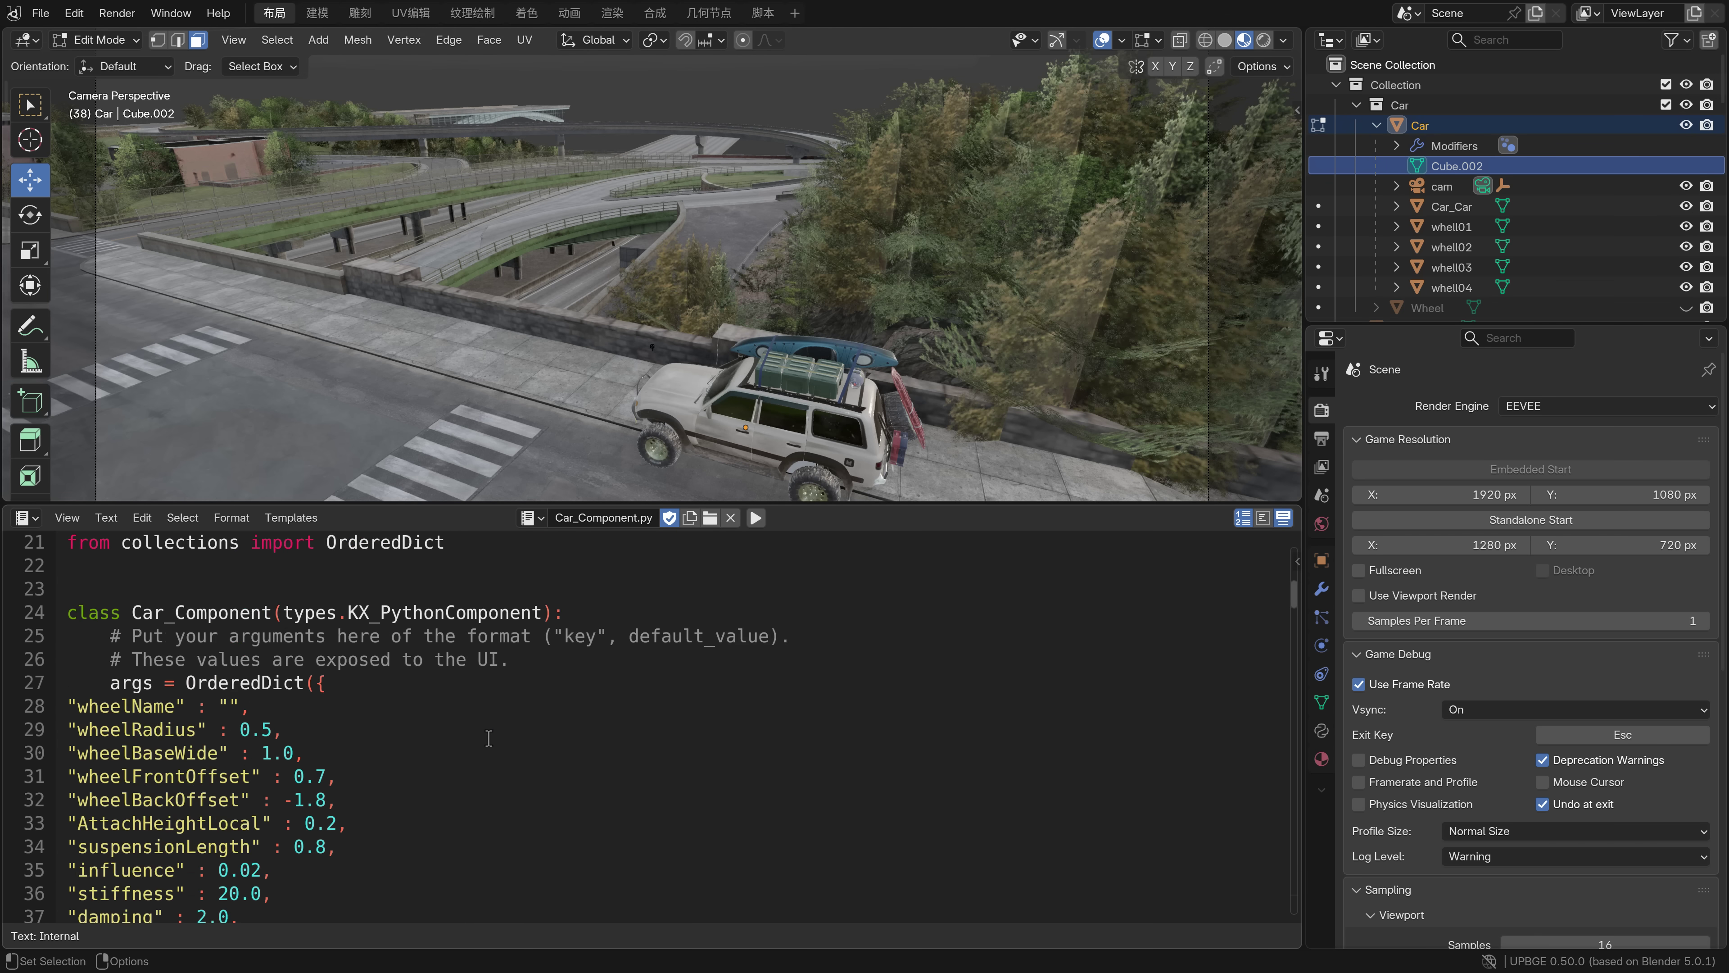
{"action": "scroll", "coordinate": [496, 737], "scroll_direction": "down", "scroll_amount": 4}
{"action": "scroll", "coordinate": [495, 737], "scroll_direction": "down", "scroll_amount": 12}
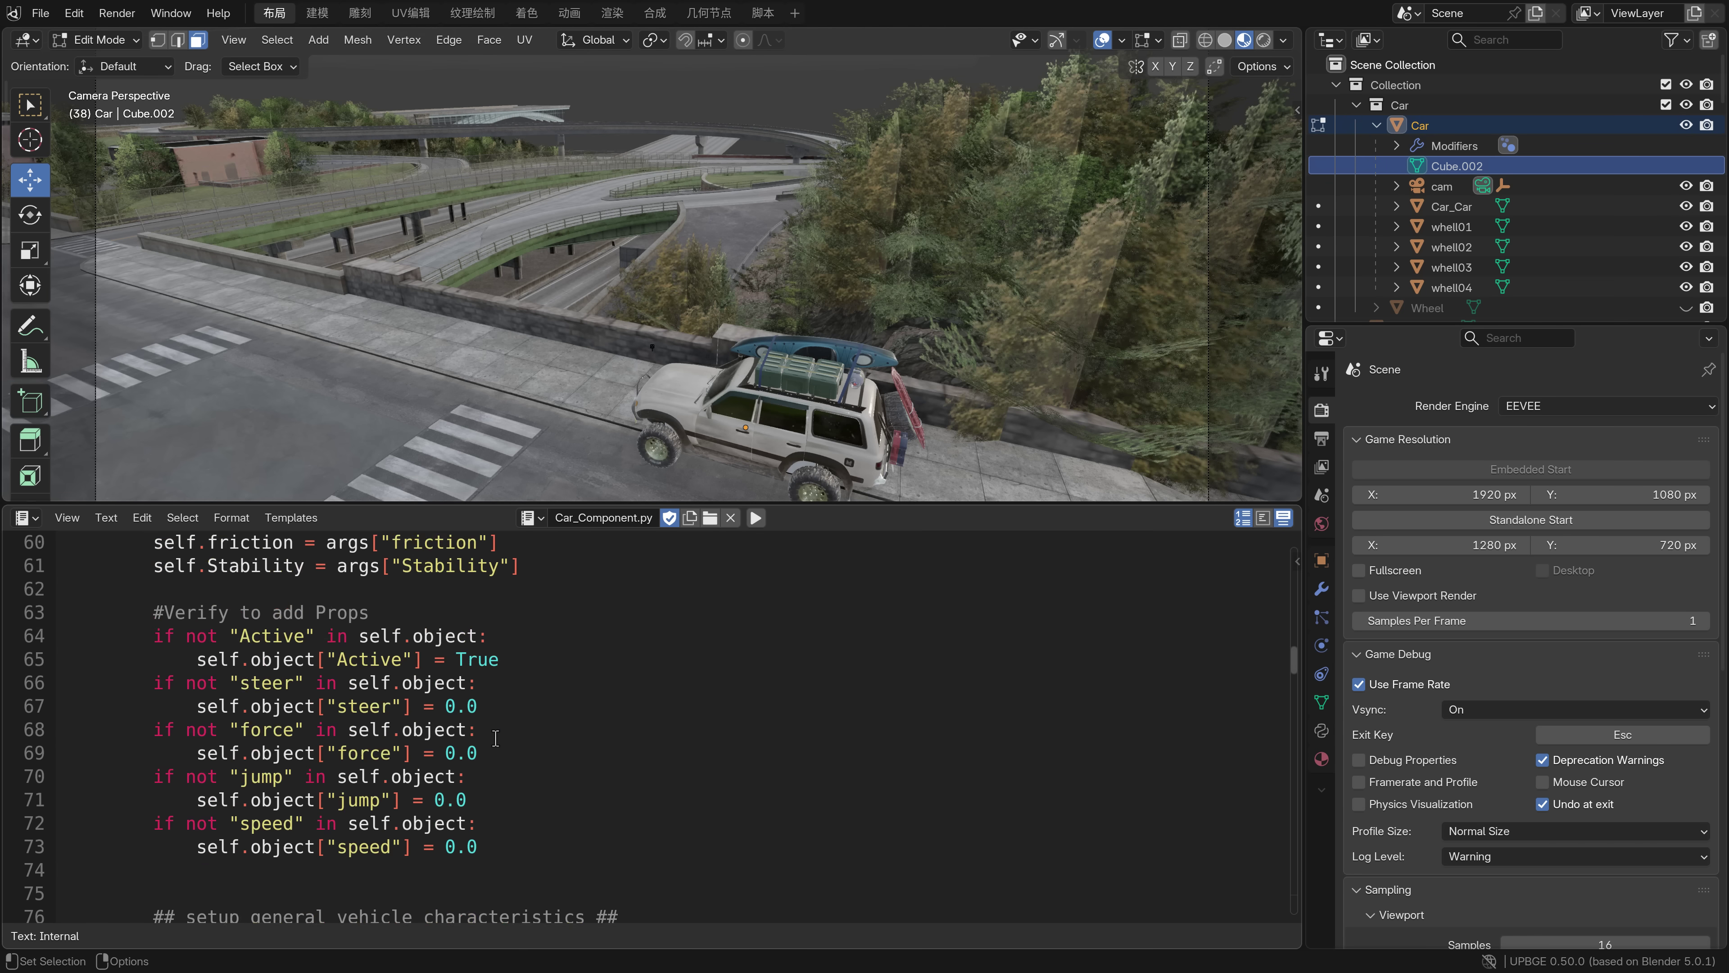
Show the car's logic bricks in an enlarged Logic Bricks Editor and review its sensors, controllers and actuators
{"action": "left_click", "coordinate": [25, 518]}
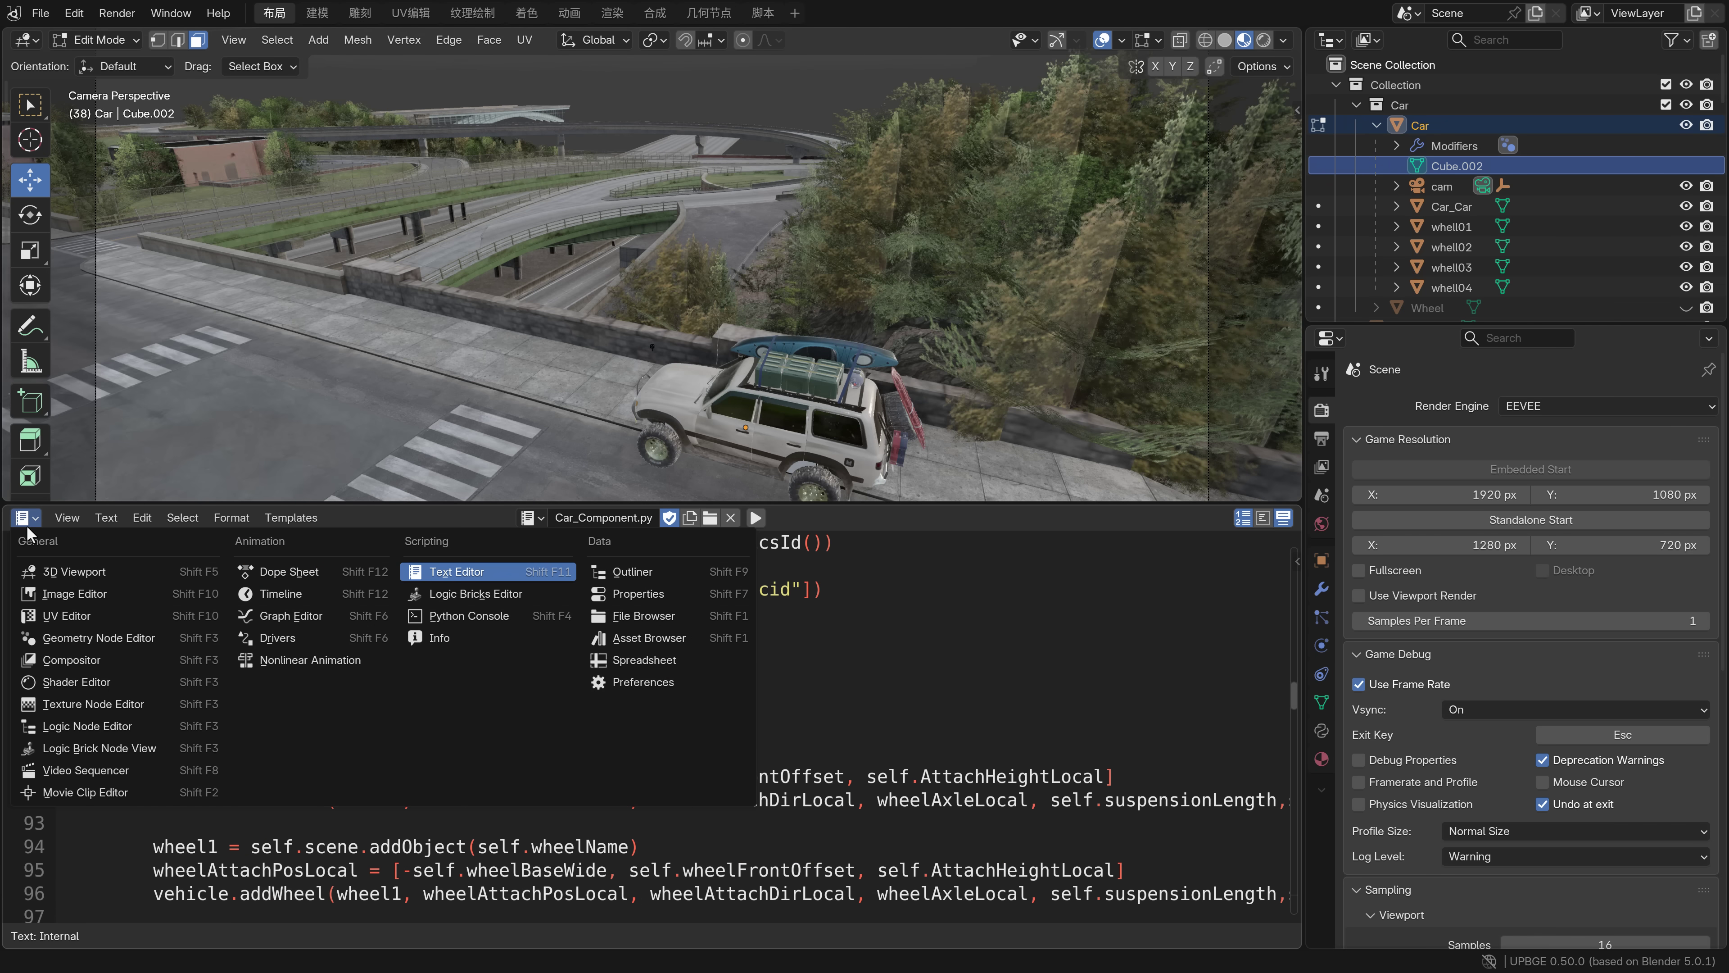
{"action": "left_click", "coordinate": [458, 589]}
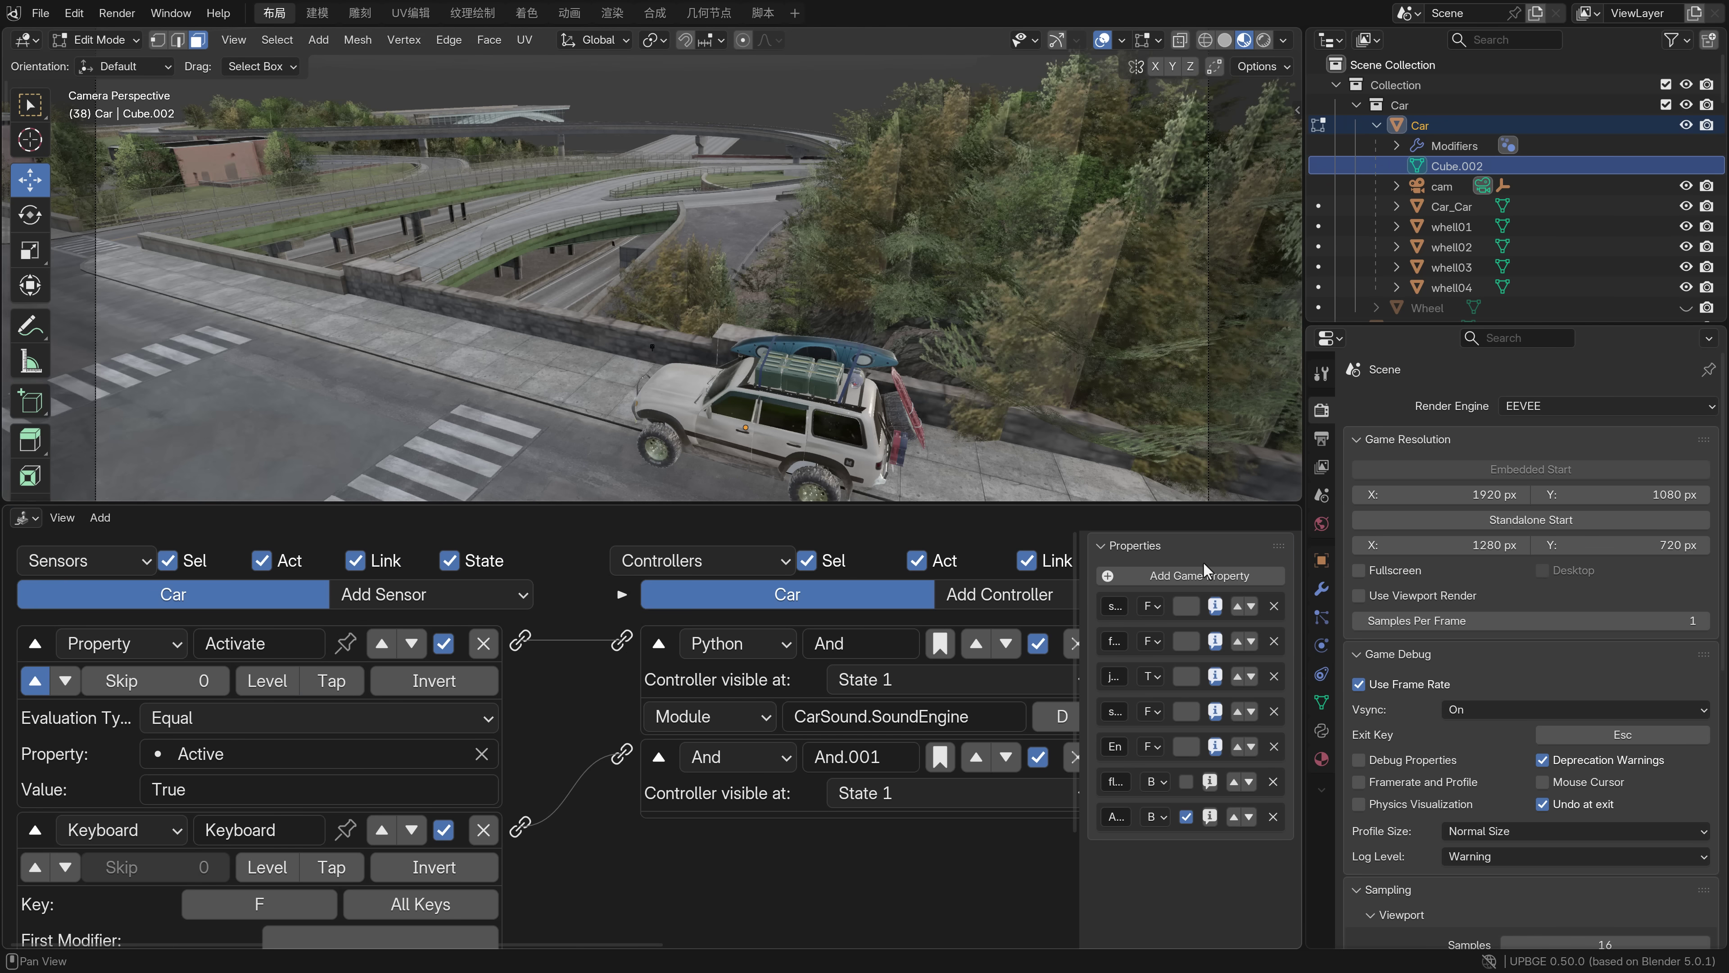
{"action": "left_click_drag", "start_coordinate": [1112, 506], "coordinate": [1151, 180]}
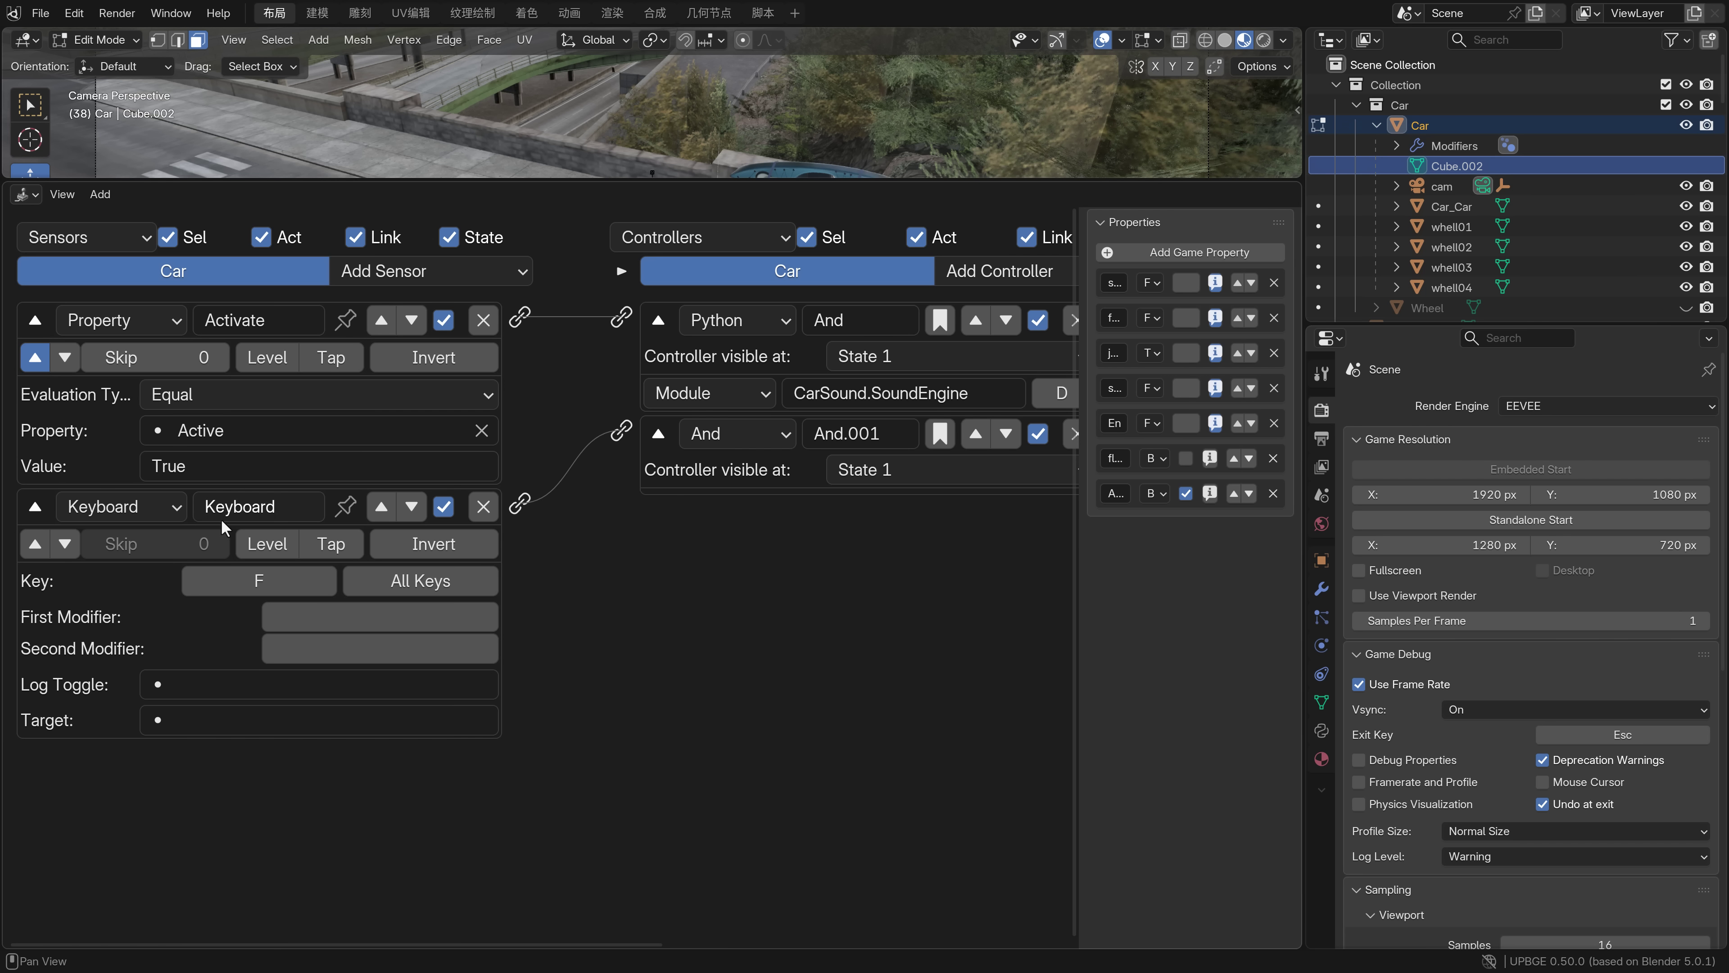
{"action": "middle_click_drag", "start_coordinate": [644, 629], "coordinate": [270, 536]}
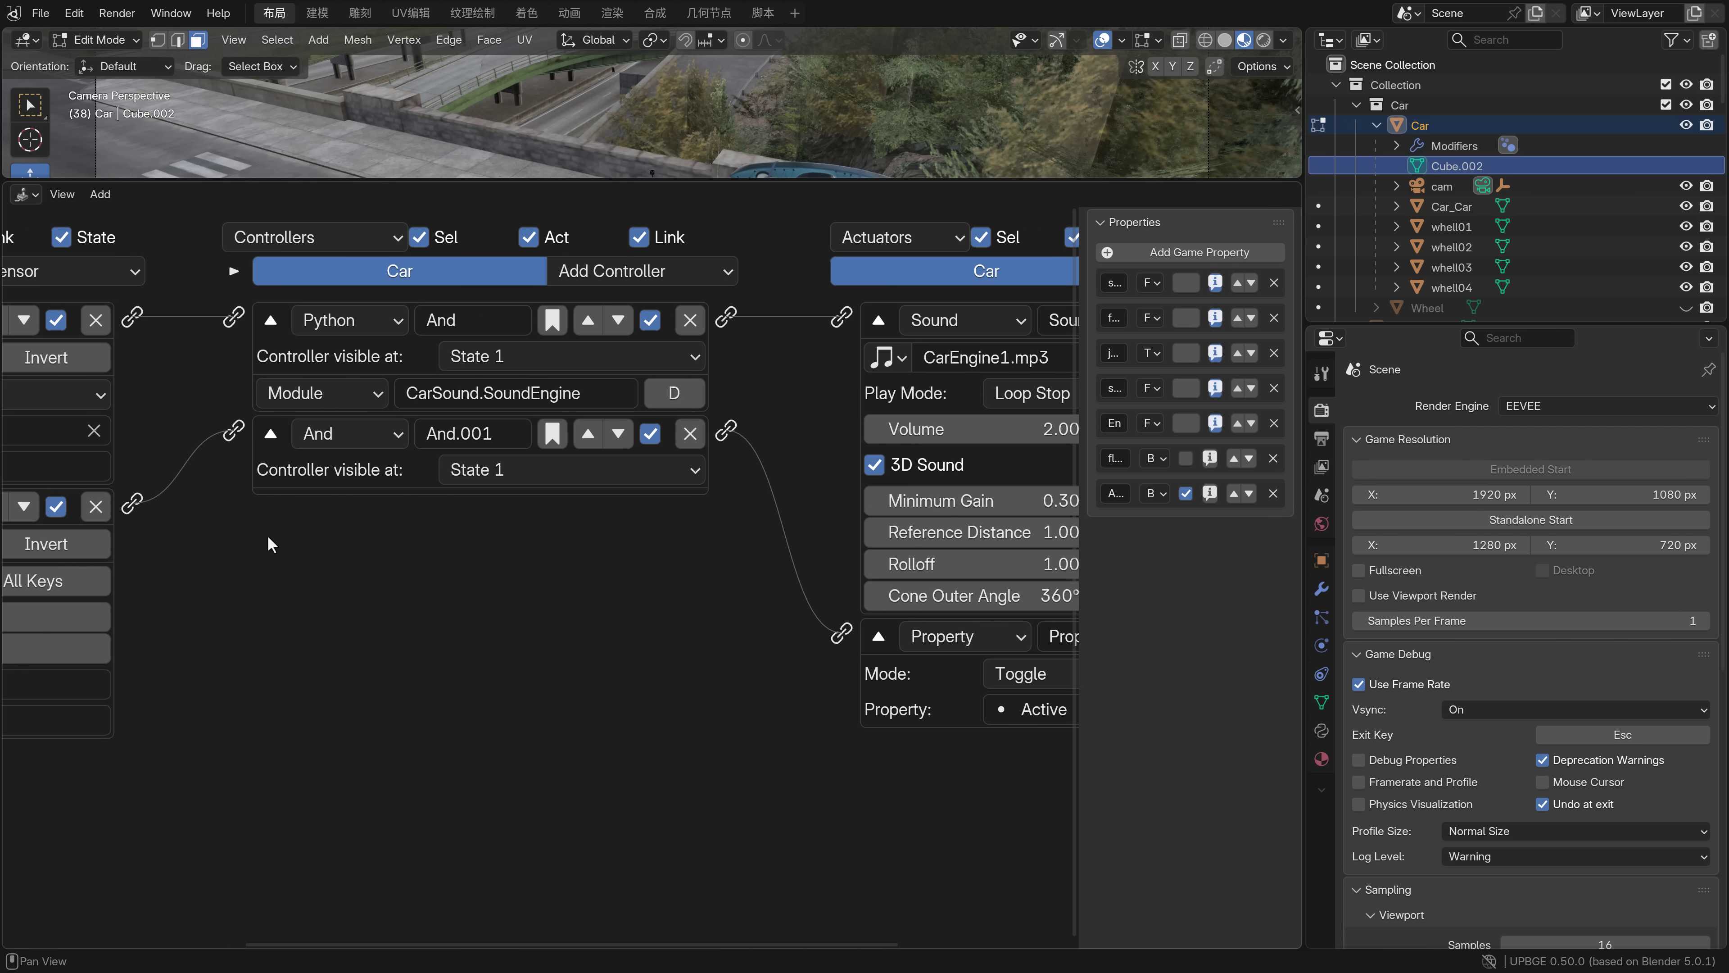
{"action": "middle_click_drag", "start_coordinate": [532, 590], "coordinate": [458, 579]}
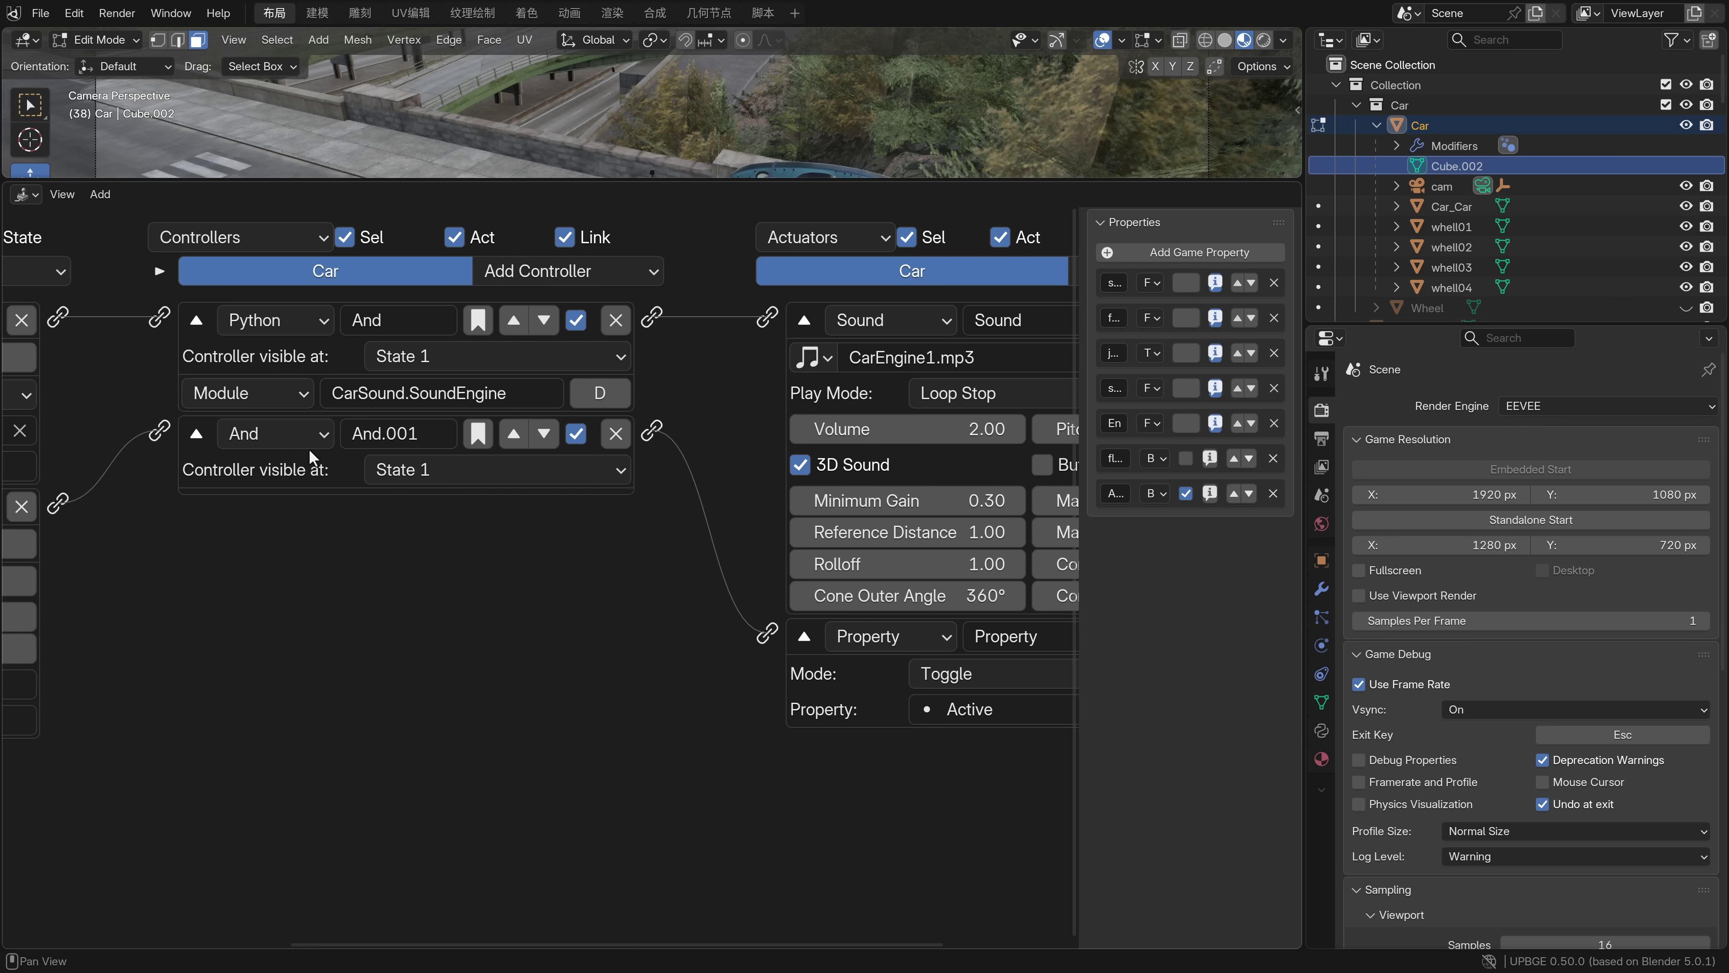
{"action": "middle_click_drag", "start_coordinate": [367, 587], "coordinate": [151, 579]}
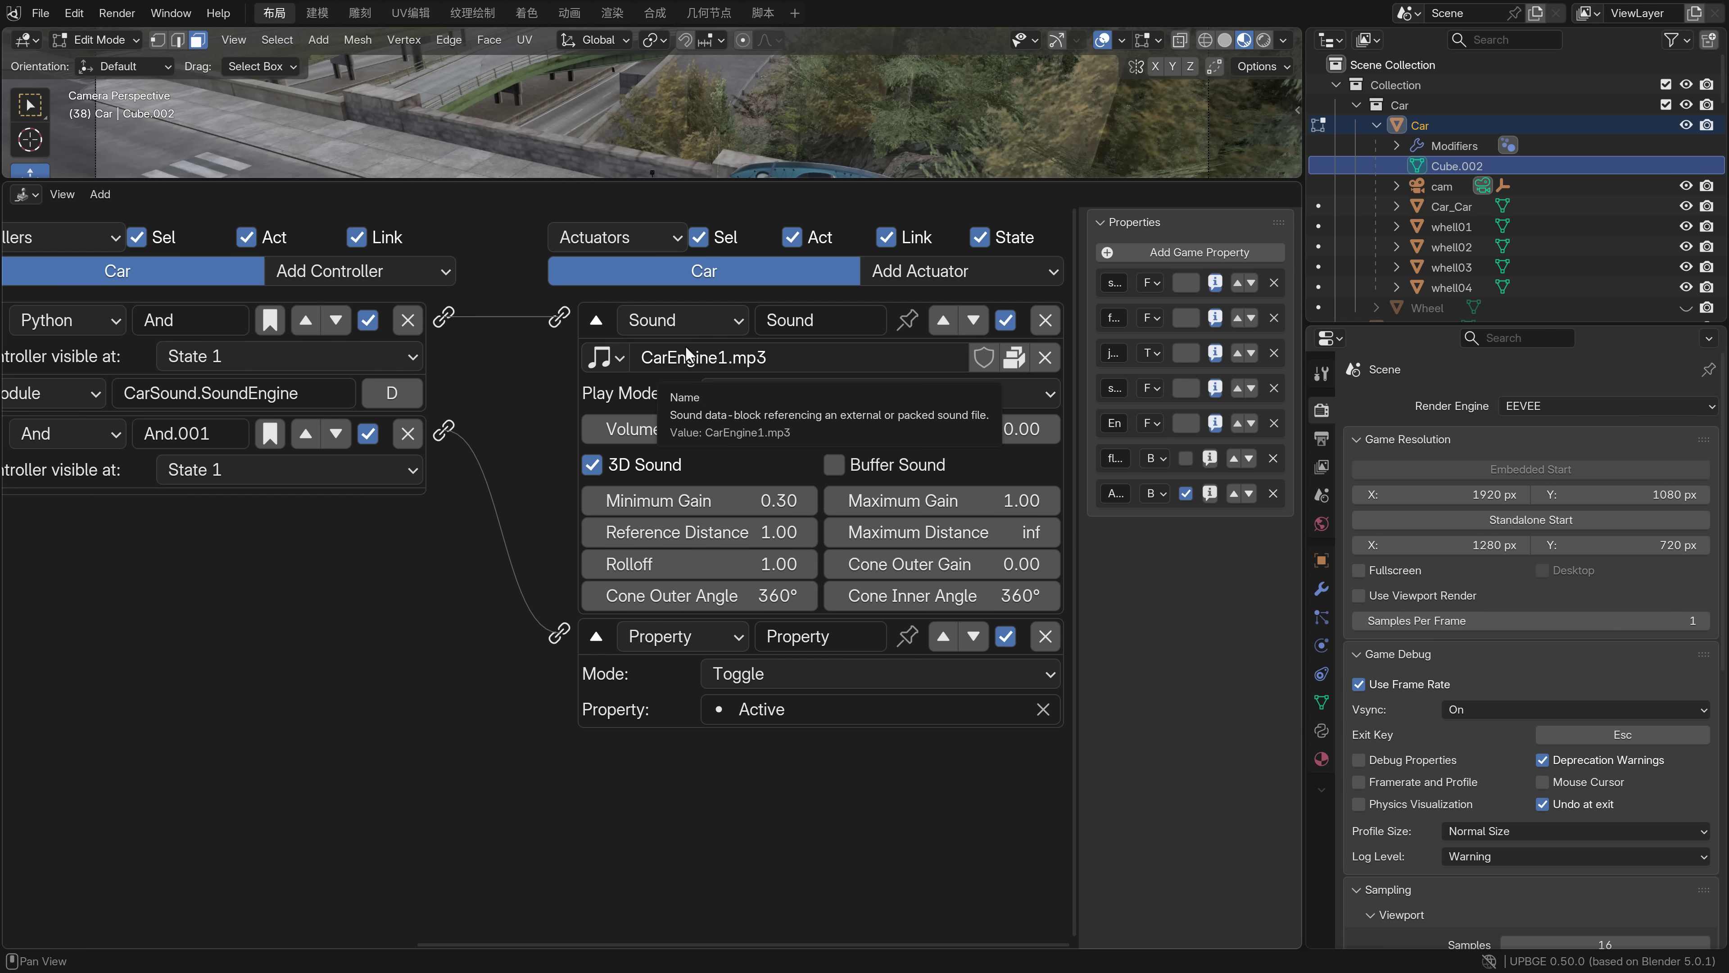
{"action": "middle_click_drag", "start_coordinate": [538, 387], "coordinate": [905, 535]}
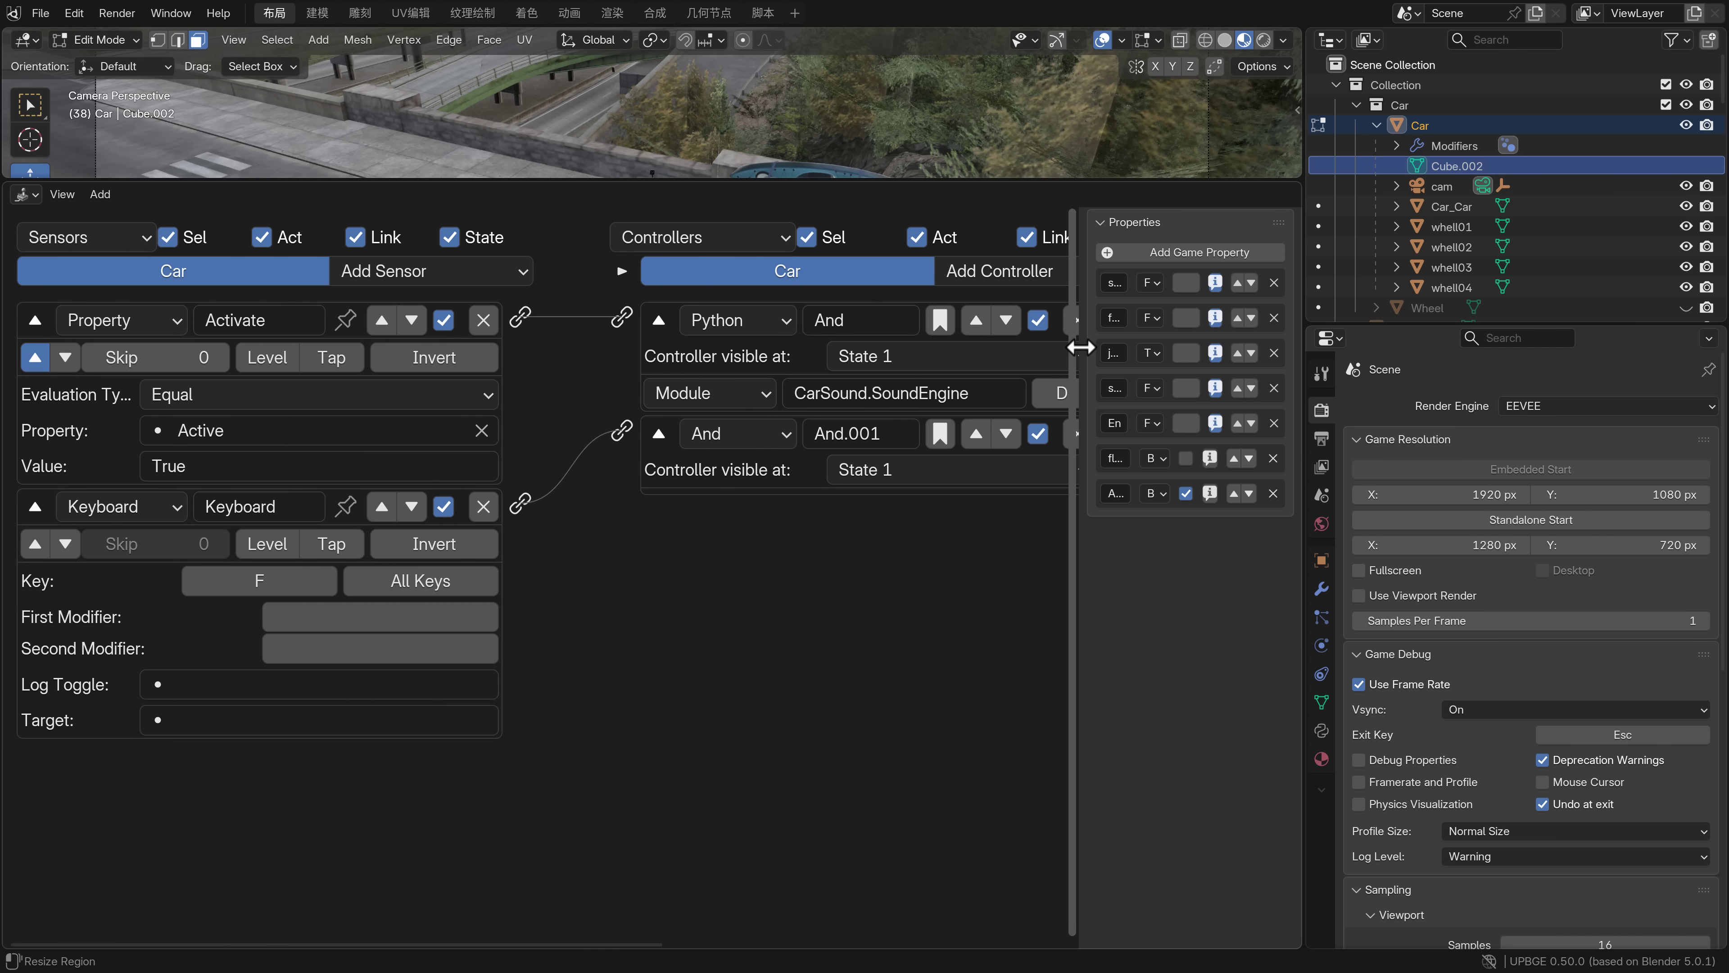
Widen the game properties list to review the car's properties and keyboard sensor, and shrink the logic bricks area
{"action": "left_click_drag", "start_coordinate": [1077, 352], "coordinate": [626, 368]}
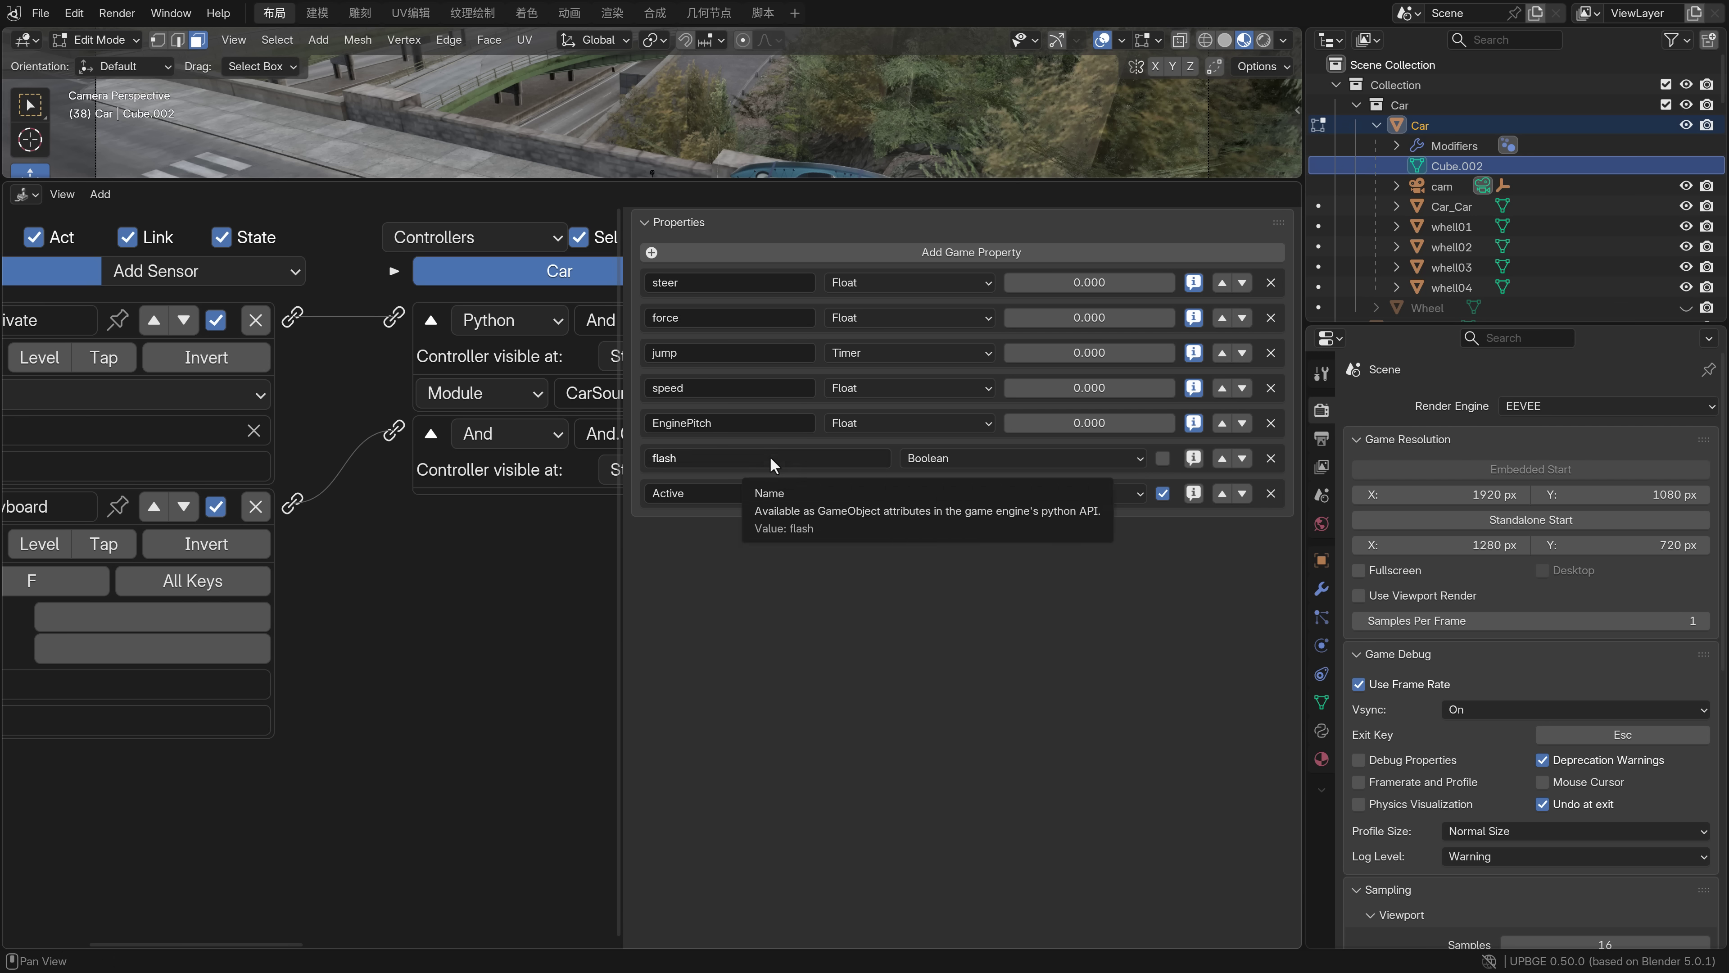
{"action": "middle_click_drag", "start_coordinate": [436, 638], "coordinate": [512, 545]}
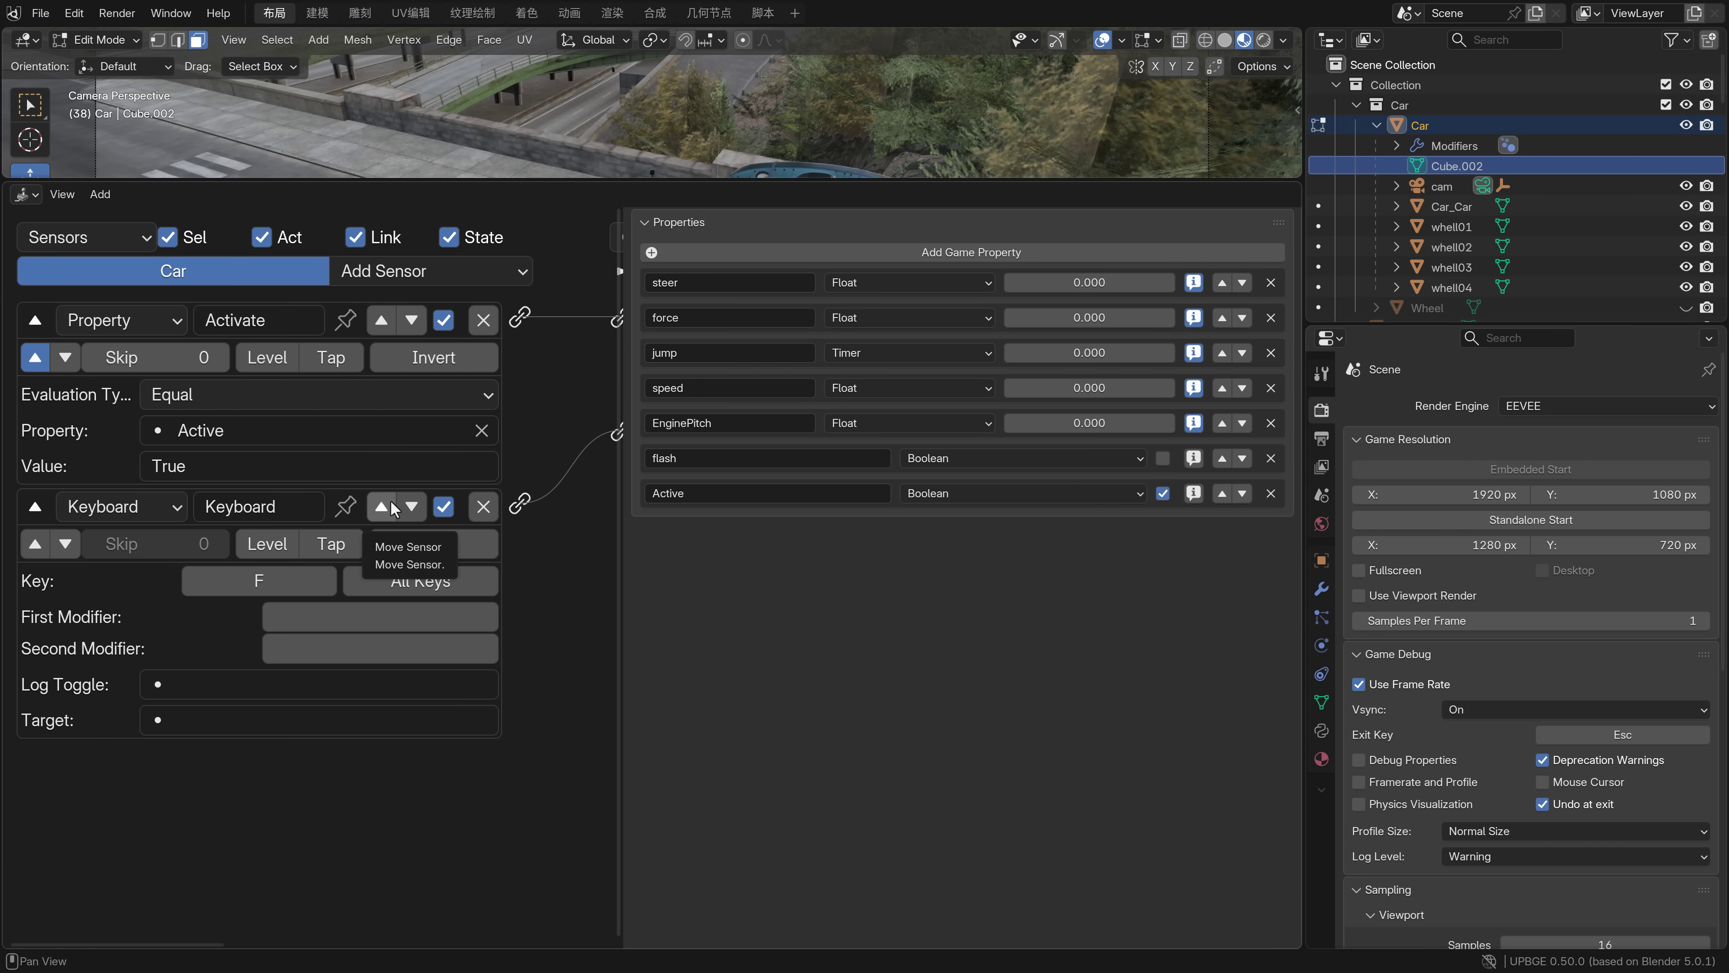
{"action": "left_click_drag", "start_coordinate": [722, 178], "coordinate": [766, 750]}
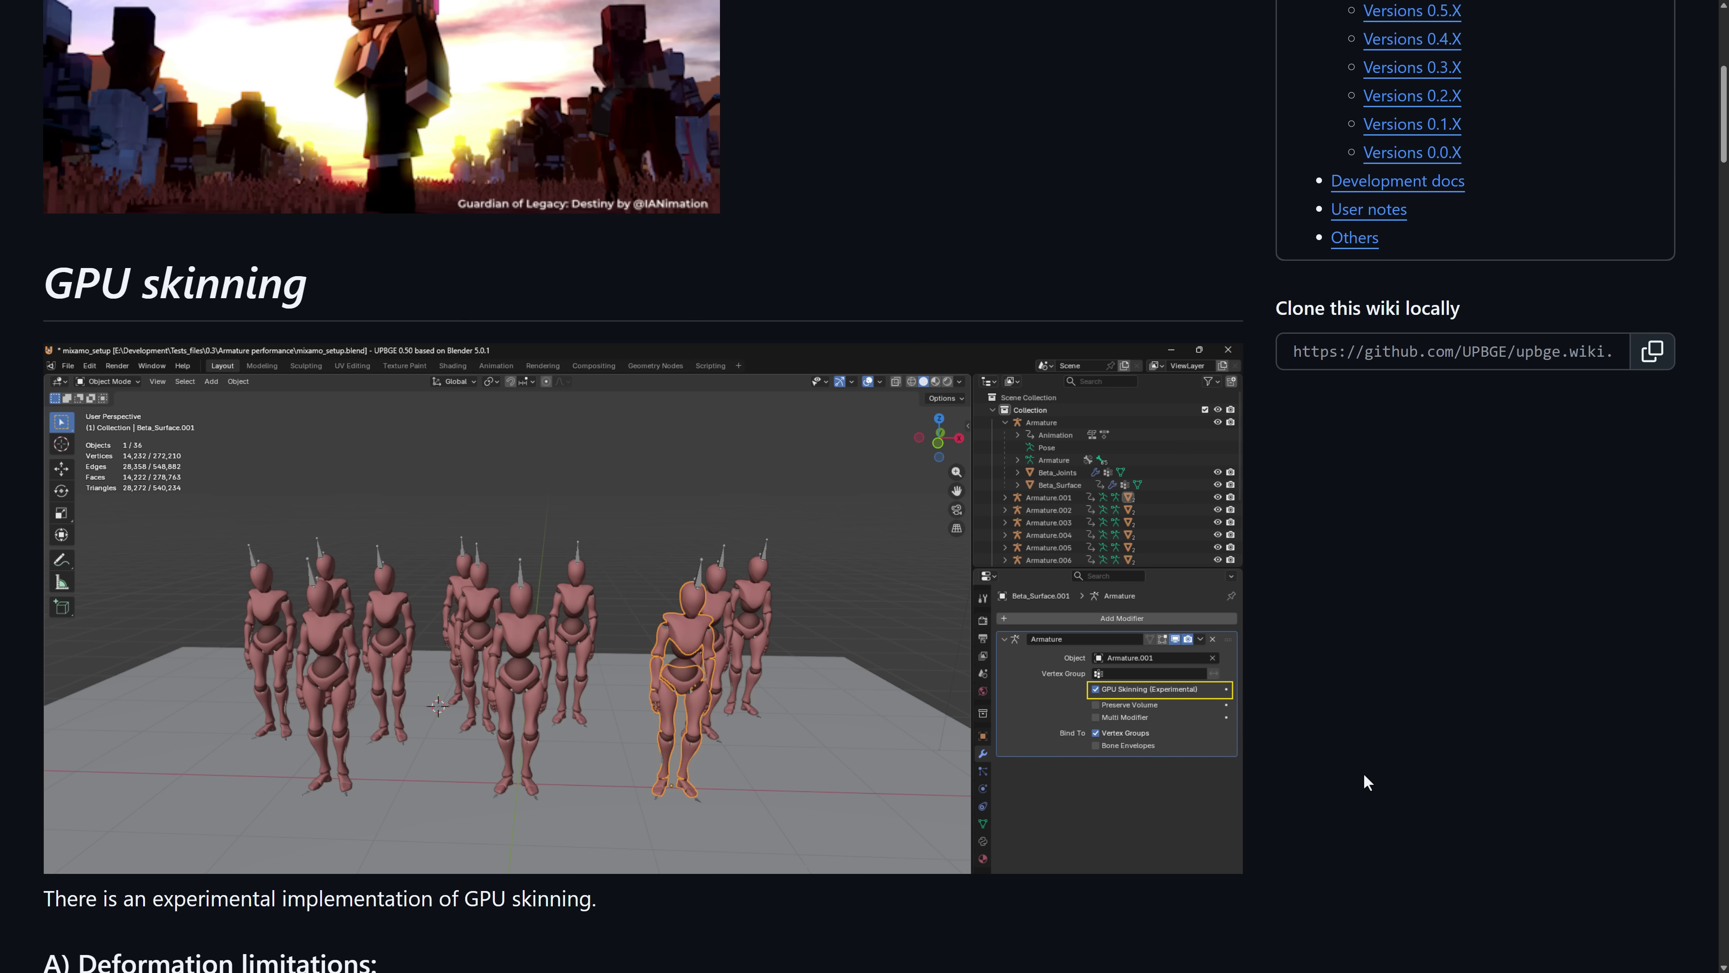
Read the GPU skinning section of the version 0.50 release notes, including the armature screenshot and deformation limitations
{"action": "scroll", "coordinate": [1366, 782], "scroll_direction": "up", "scroll_amount": 4}
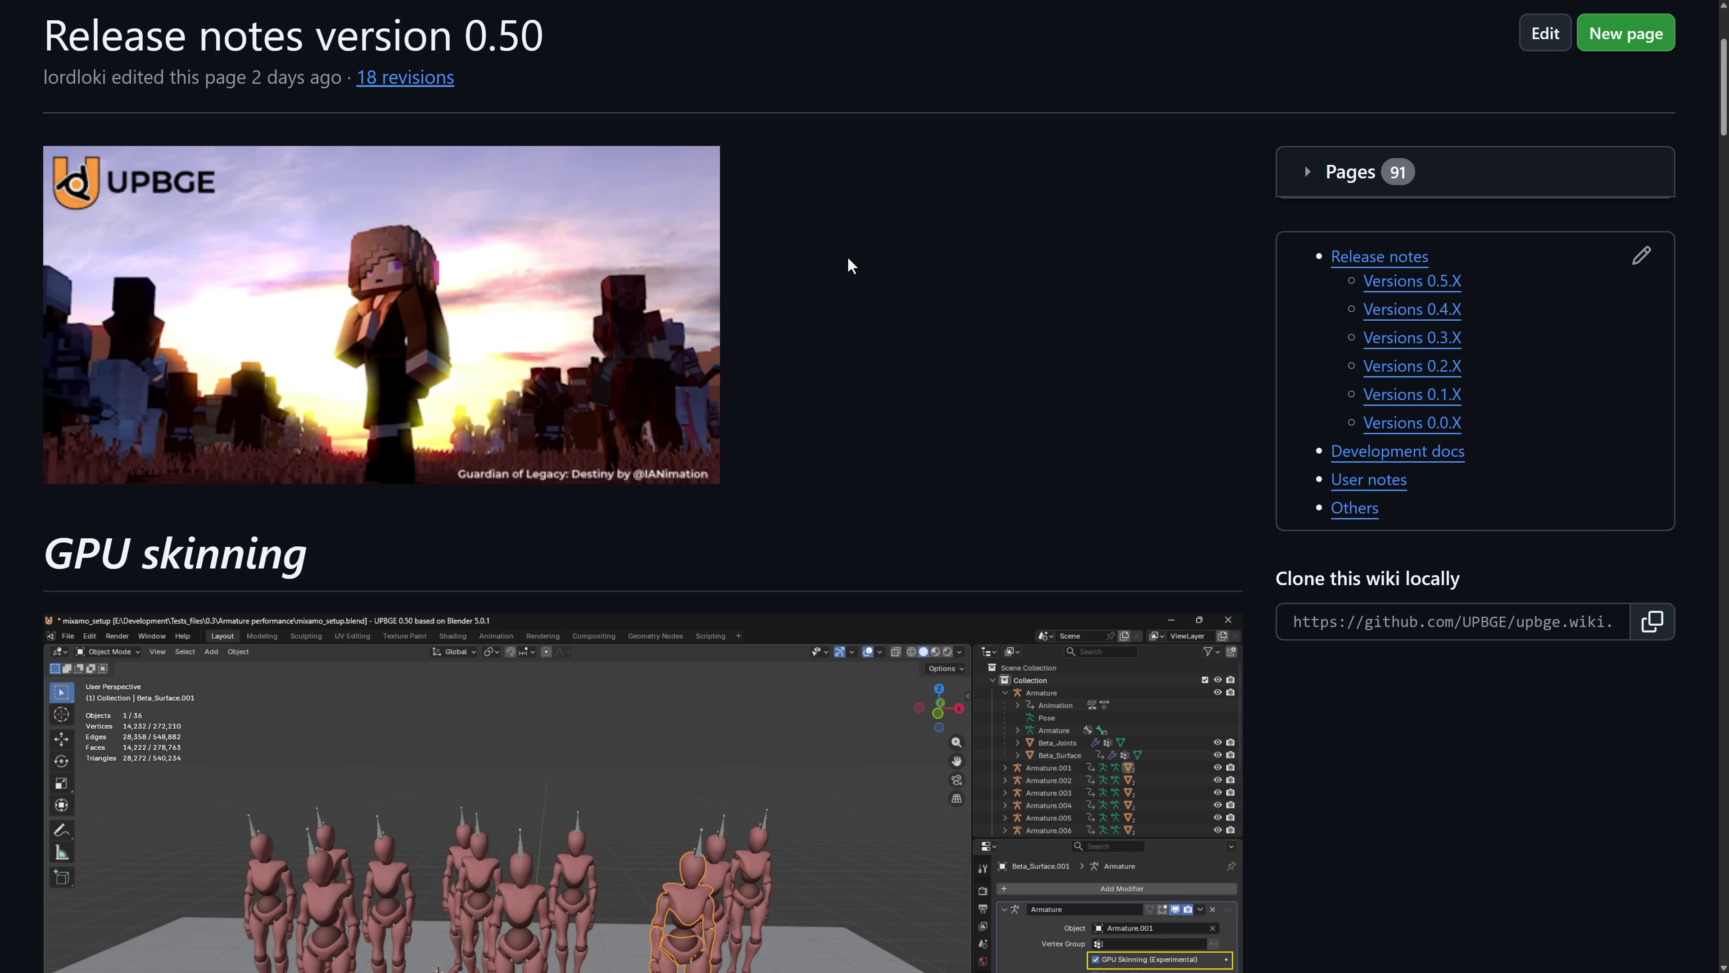
{"action": "scroll", "coordinate": [886, 271], "scroll_direction": "down", "scroll_amount": 1}
{"action": "scroll", "coordinate": [795, 259], "scroll_direction": "up", "scroll_amount": 2}
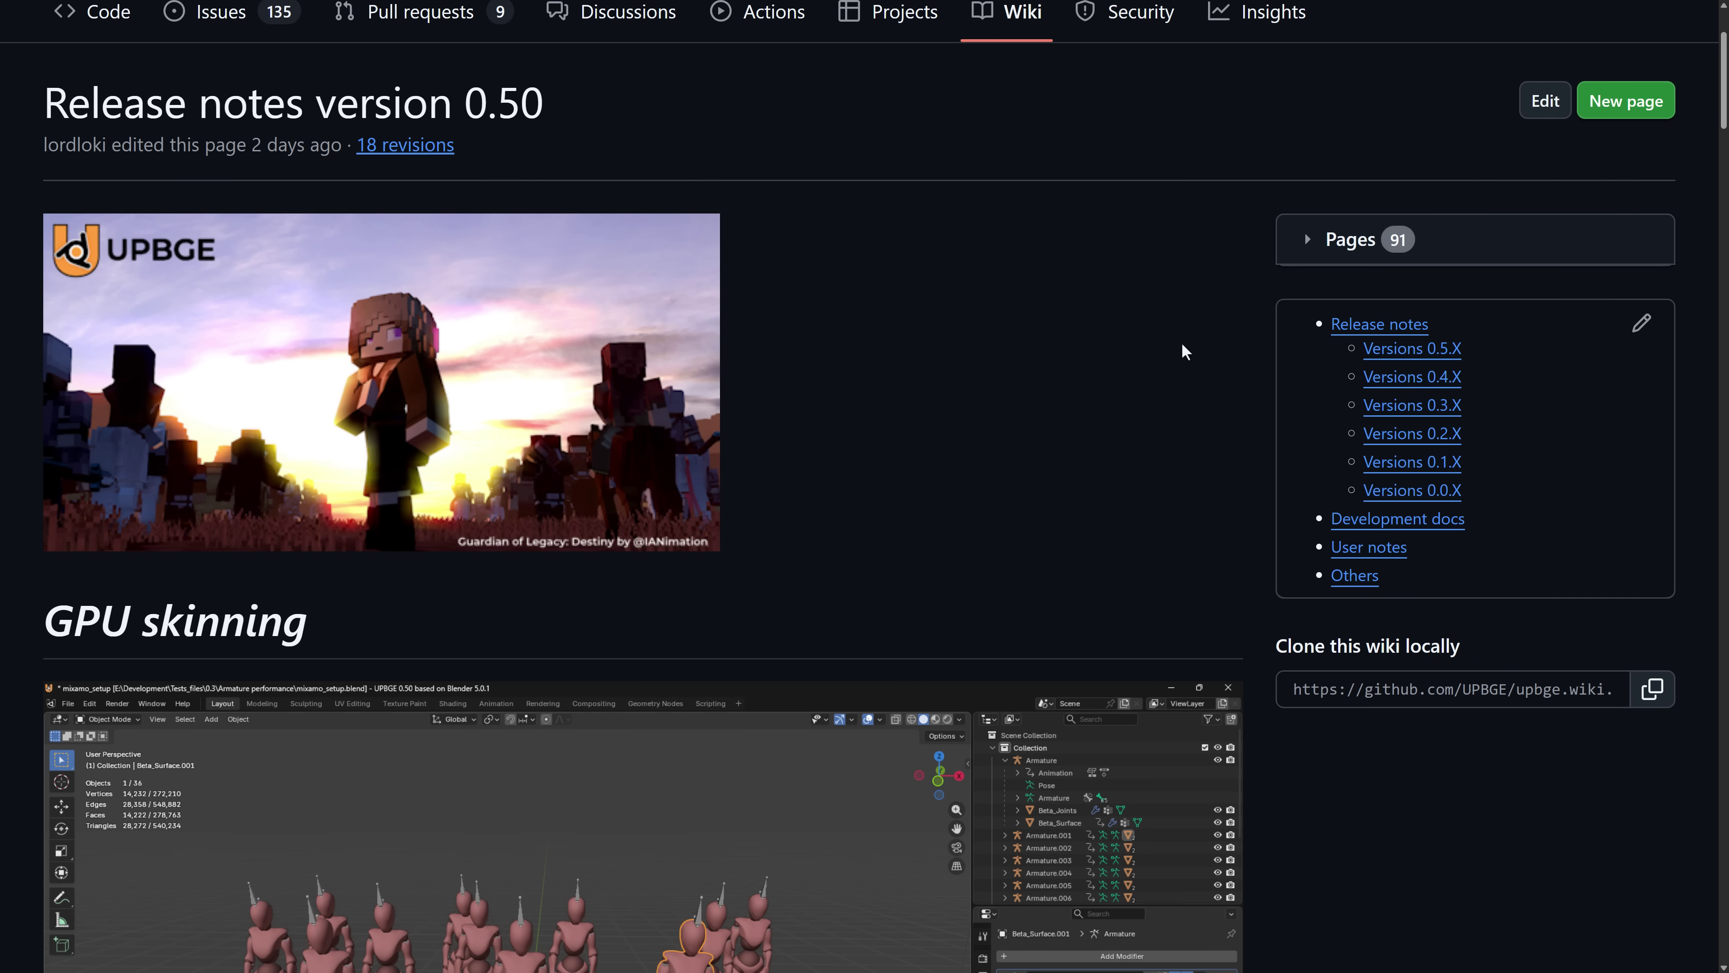
{"action": "scroll", "coordinate": [1055, 364], "scroll_direction": "down", "scroll_amount": 9}
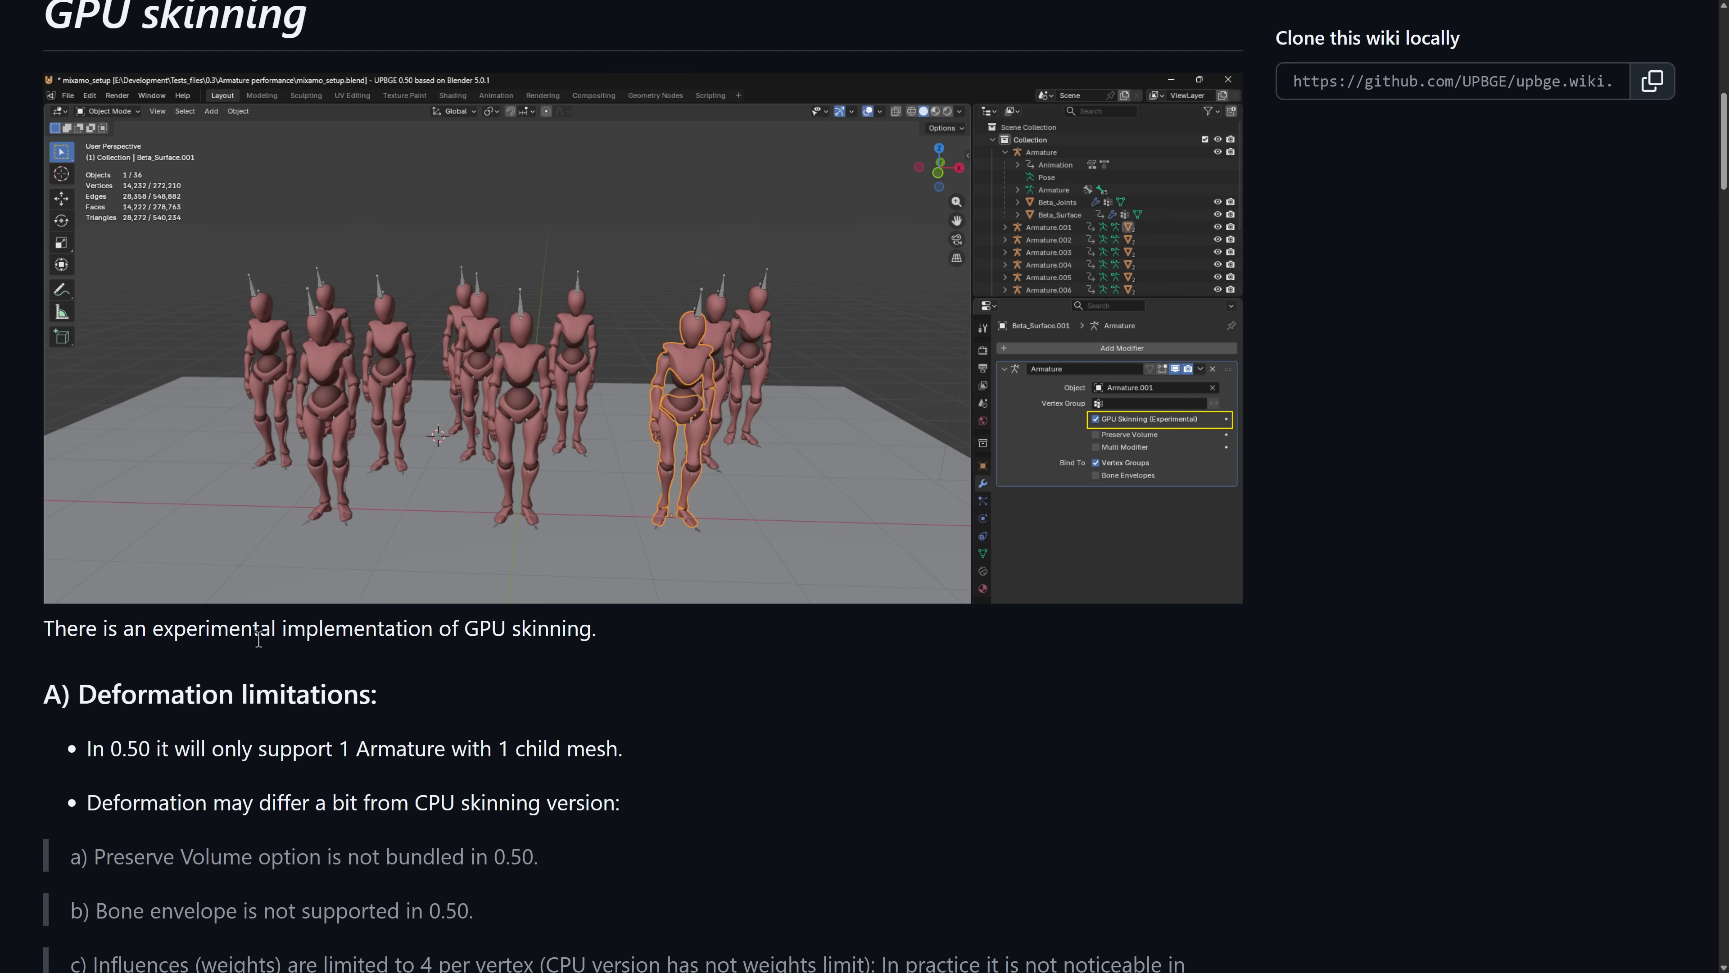
{"action": "scroll", "coordinate": [543, 409], "scroll_direction": "down", "scroll_amount": 1}
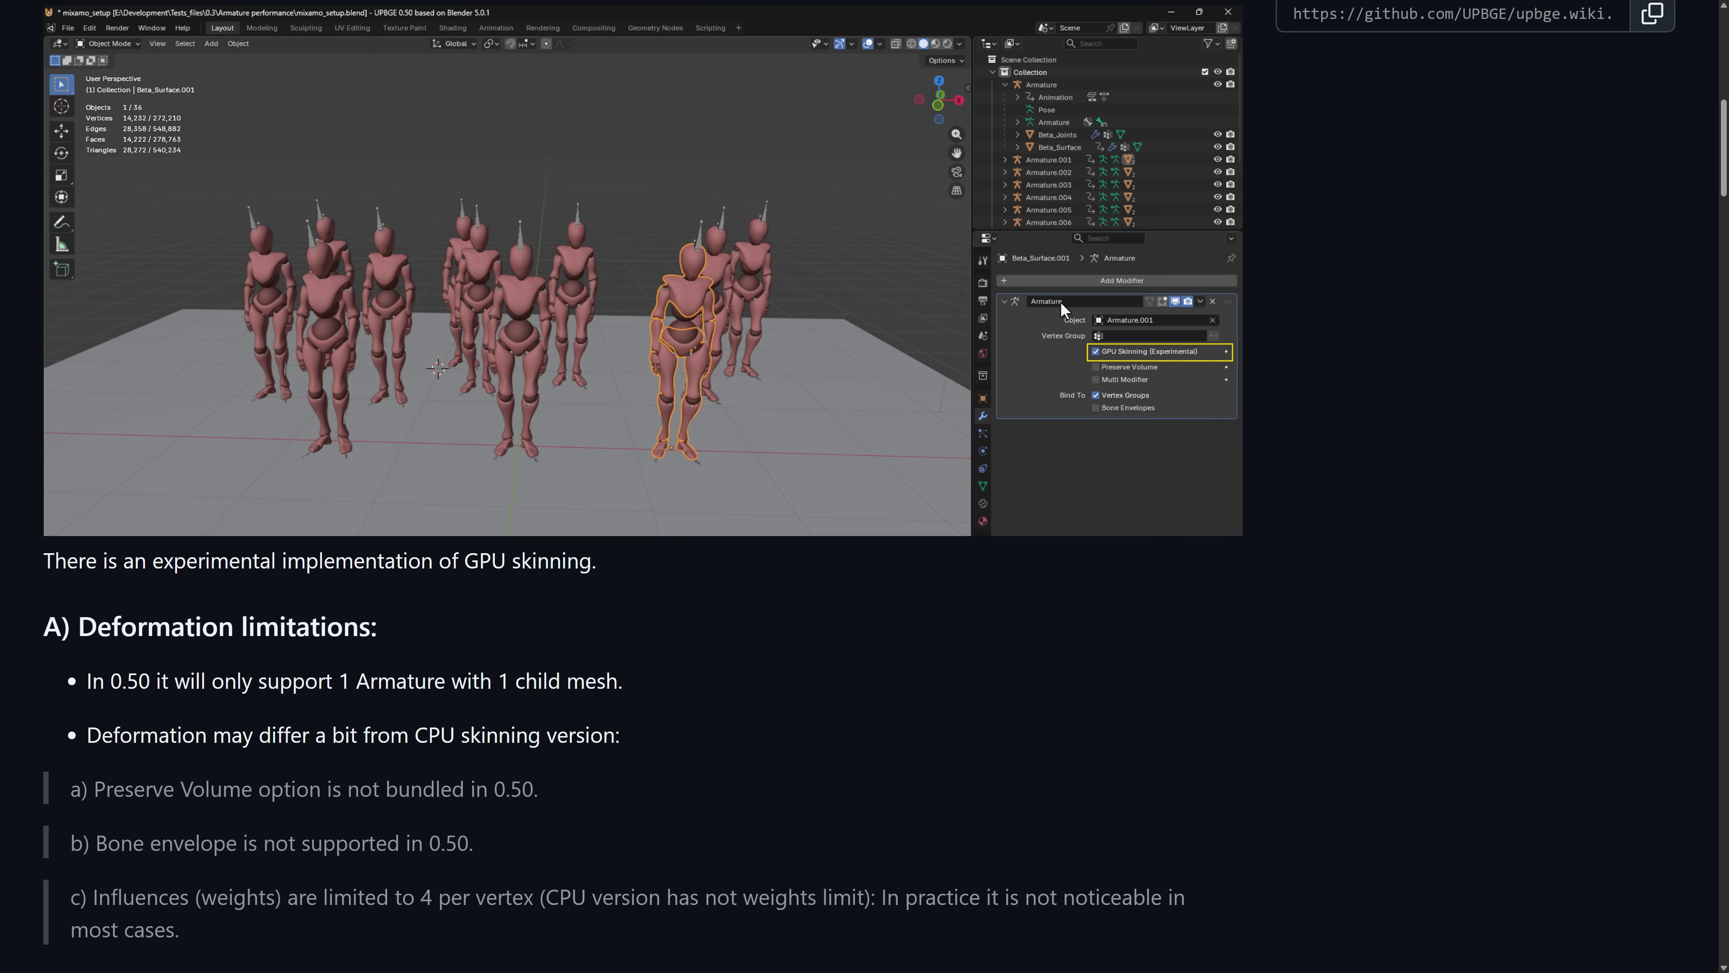
{"action": "scroll", "coordinate": [886, 490], "scroll_direction": "down", "scroll_amount": 12}
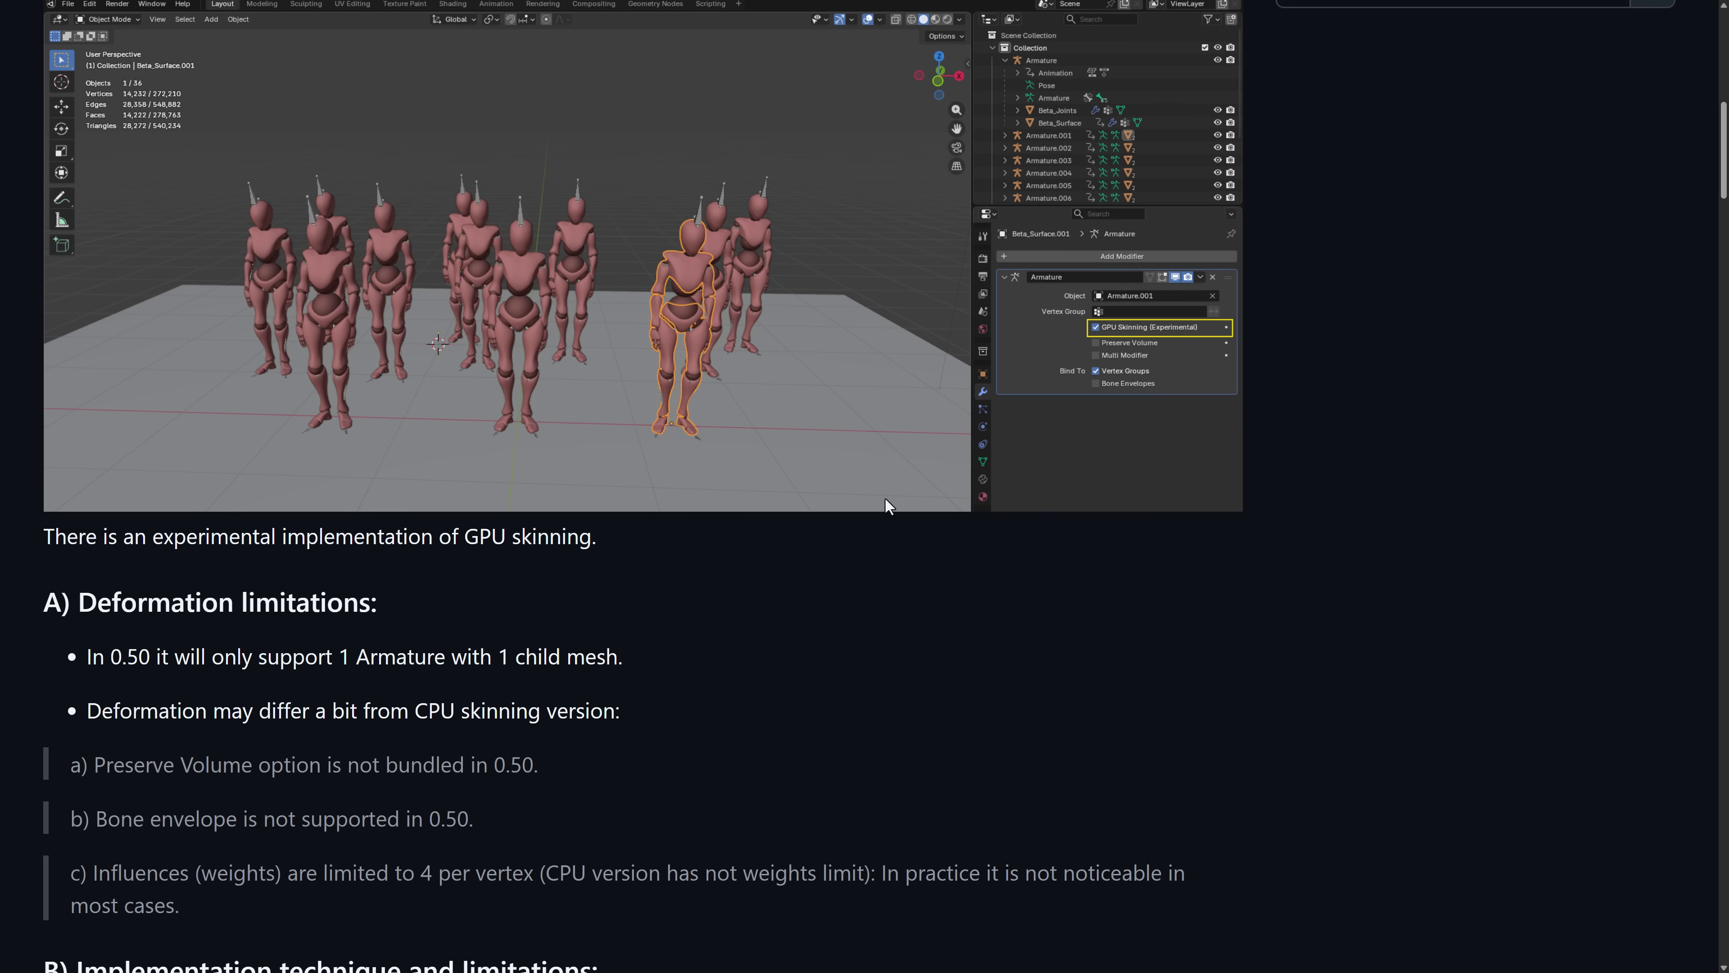
Read the release notes' section on the new UPBGE Dupli Base object option and its lightweight copies
{"action": "scroll", "coordinate": [889, 499], "scroll_direction": "down", "scroll_amount": 11}
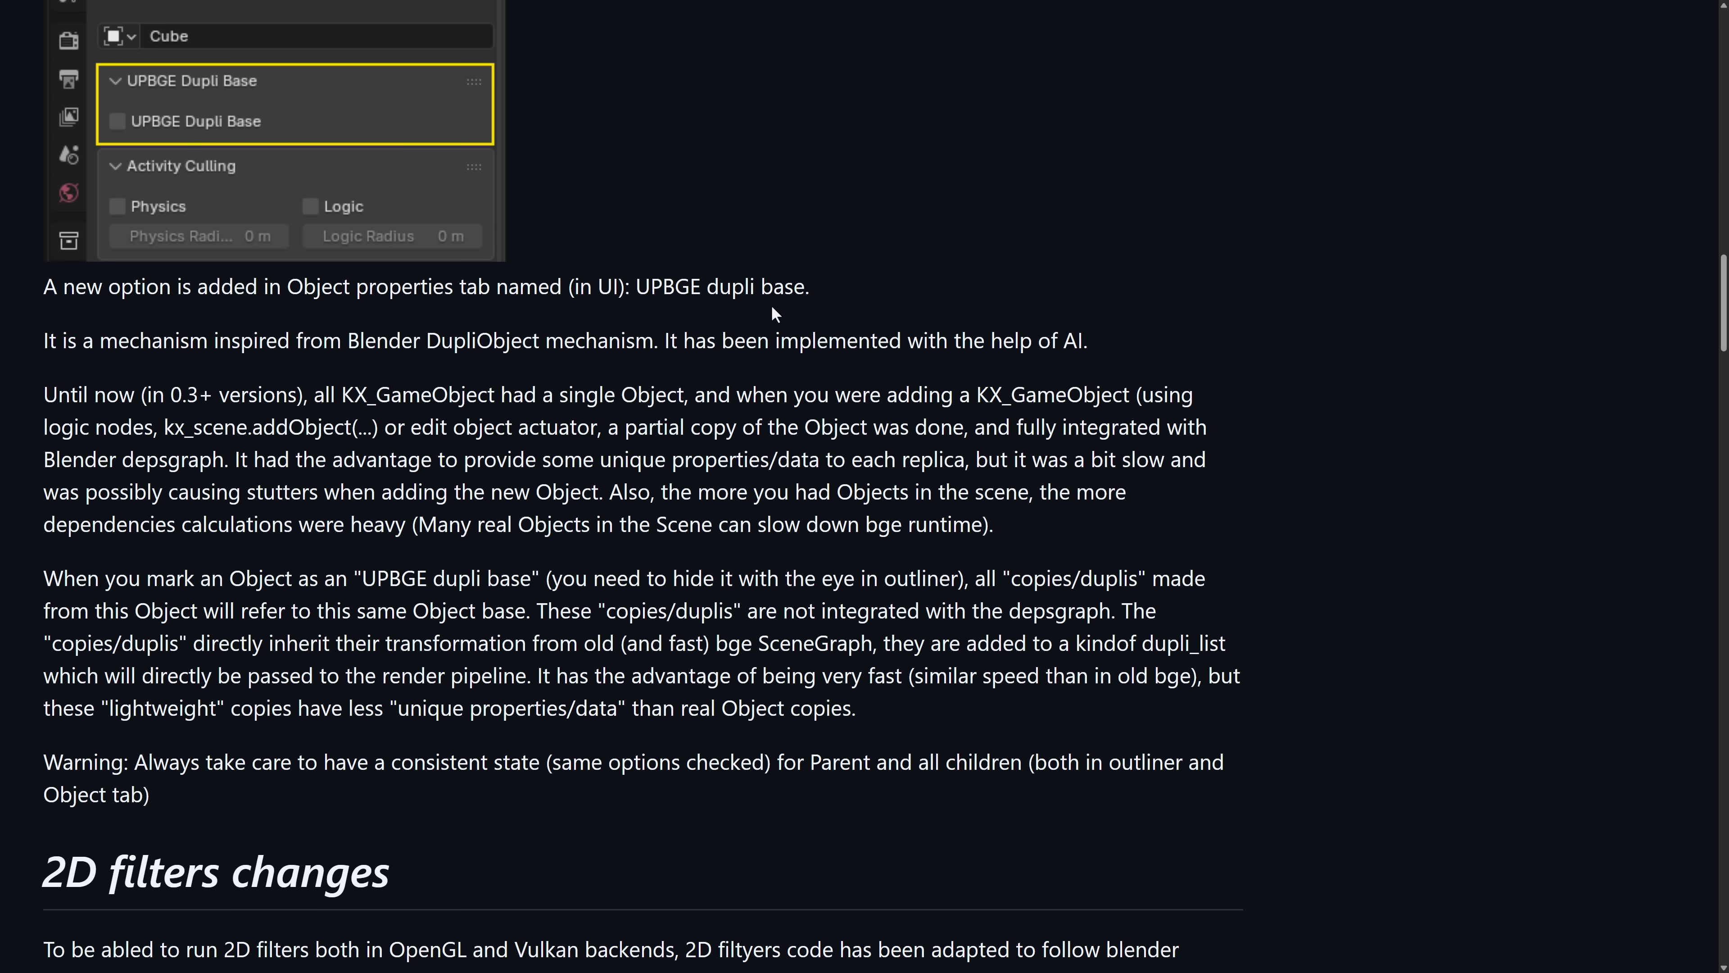
{"action": "scroll", "coordinate": [887, 339], "scroll_direction": "down", "scroll_amount": 5}
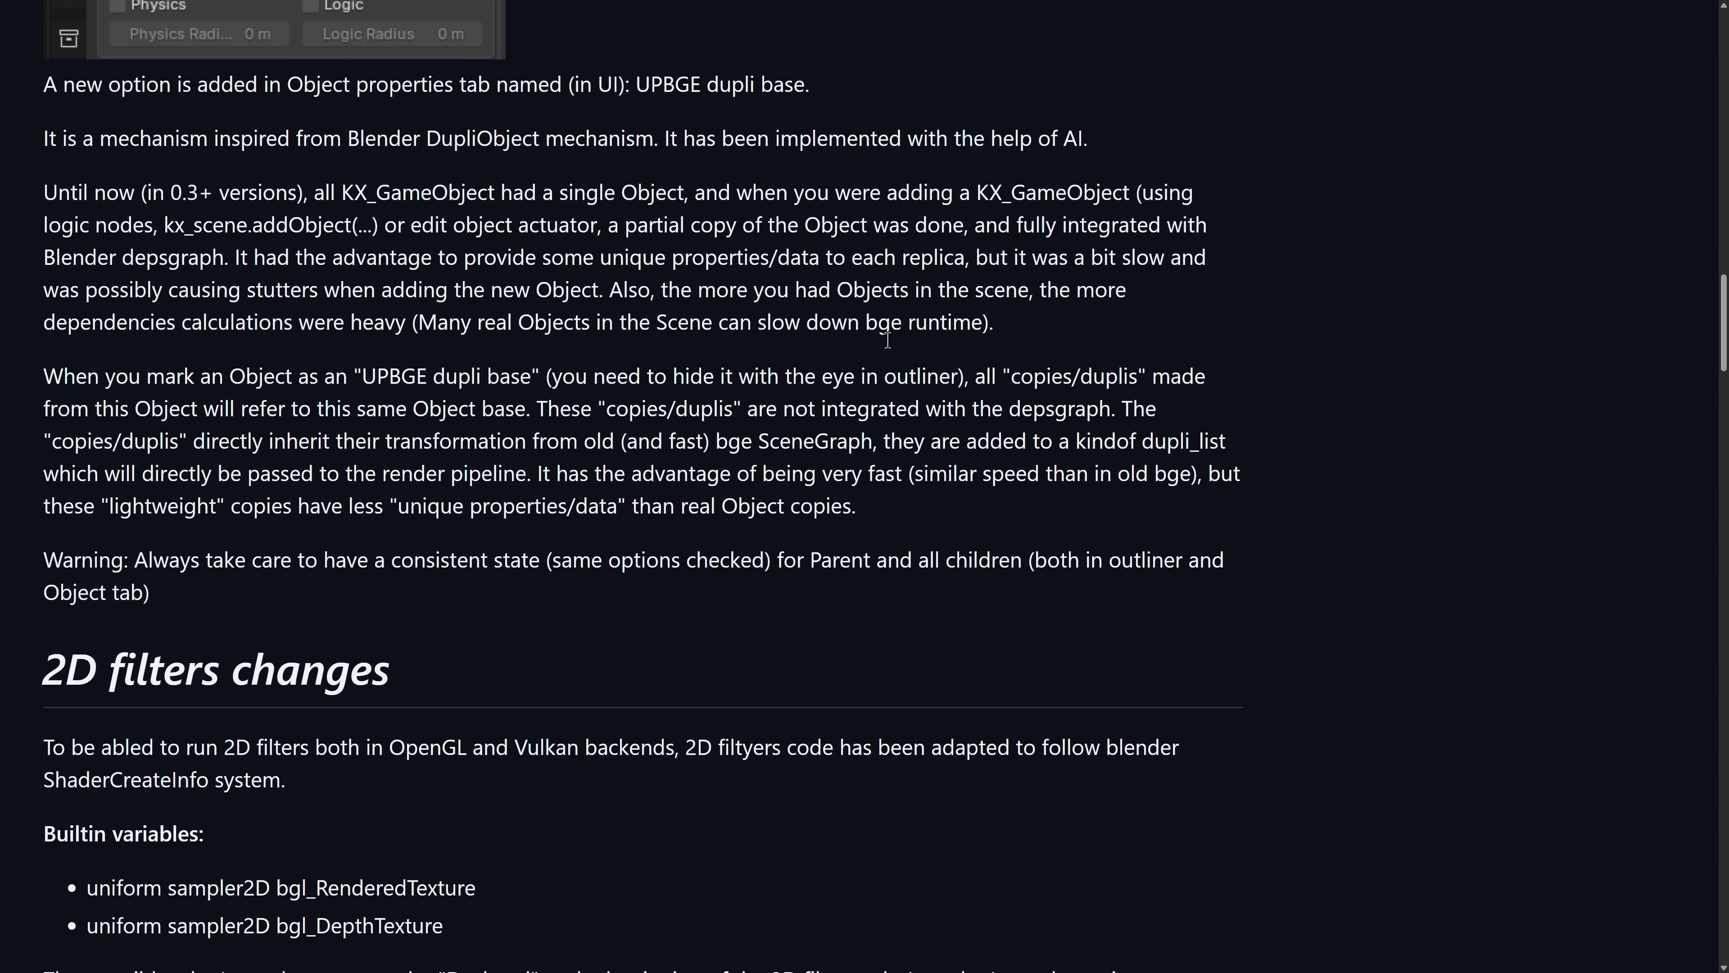
{"action": "scroll", "coordinate": [887, 339], "scroll_direction": "down", "scroll_amount": 2}
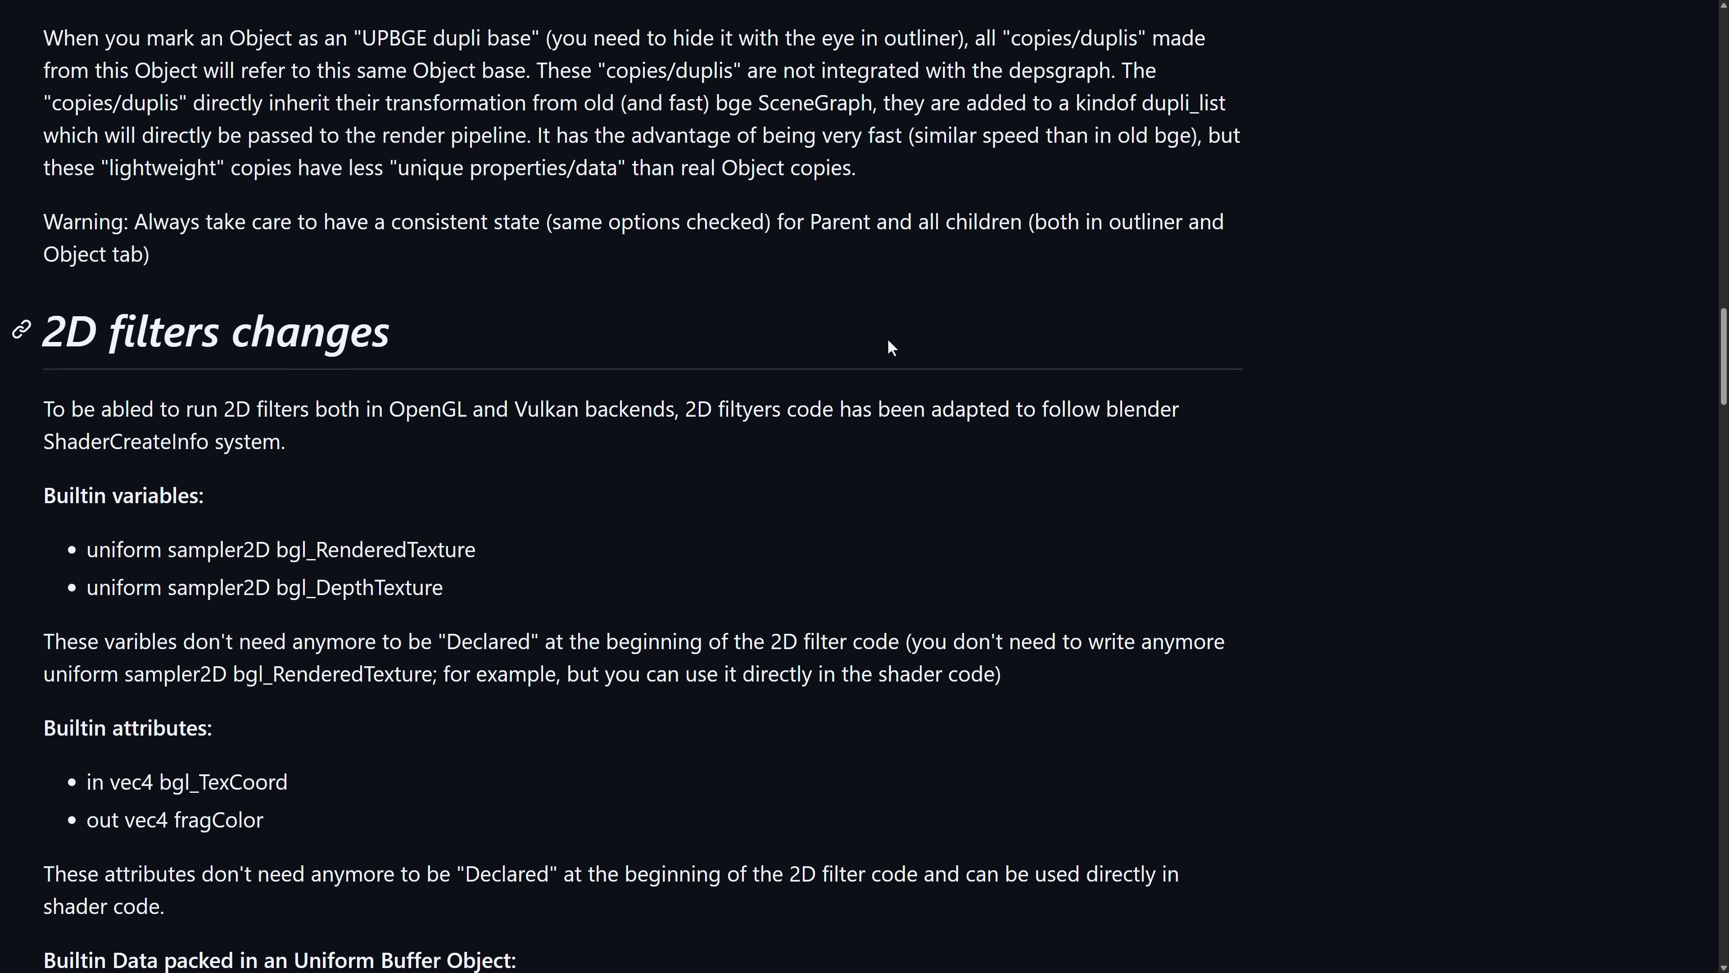
Read the 2D filters changes section, highlighting the OpenGL and Vulkan backend text and reviewing the myFilter.glsl example
{"action": "scroll", "coordinate": [888, 339], "scroll_direction": "down", "scroll_amount": 3}
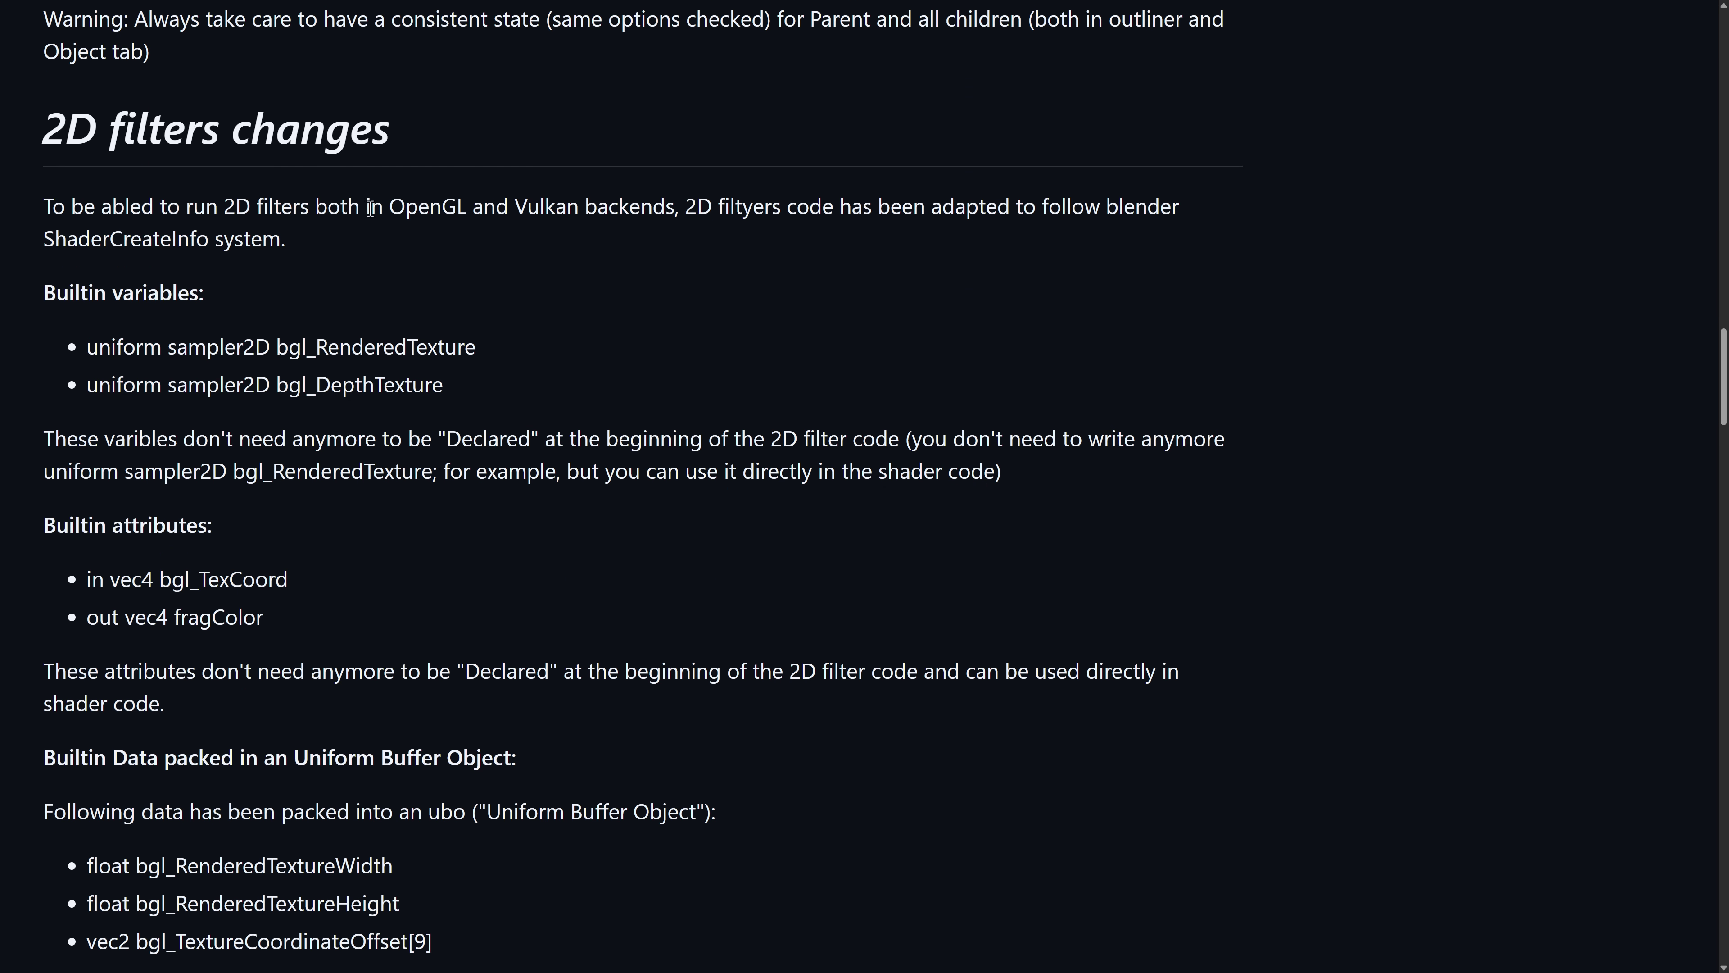
{"action": "double_click", "coordinate": [550, 204]}
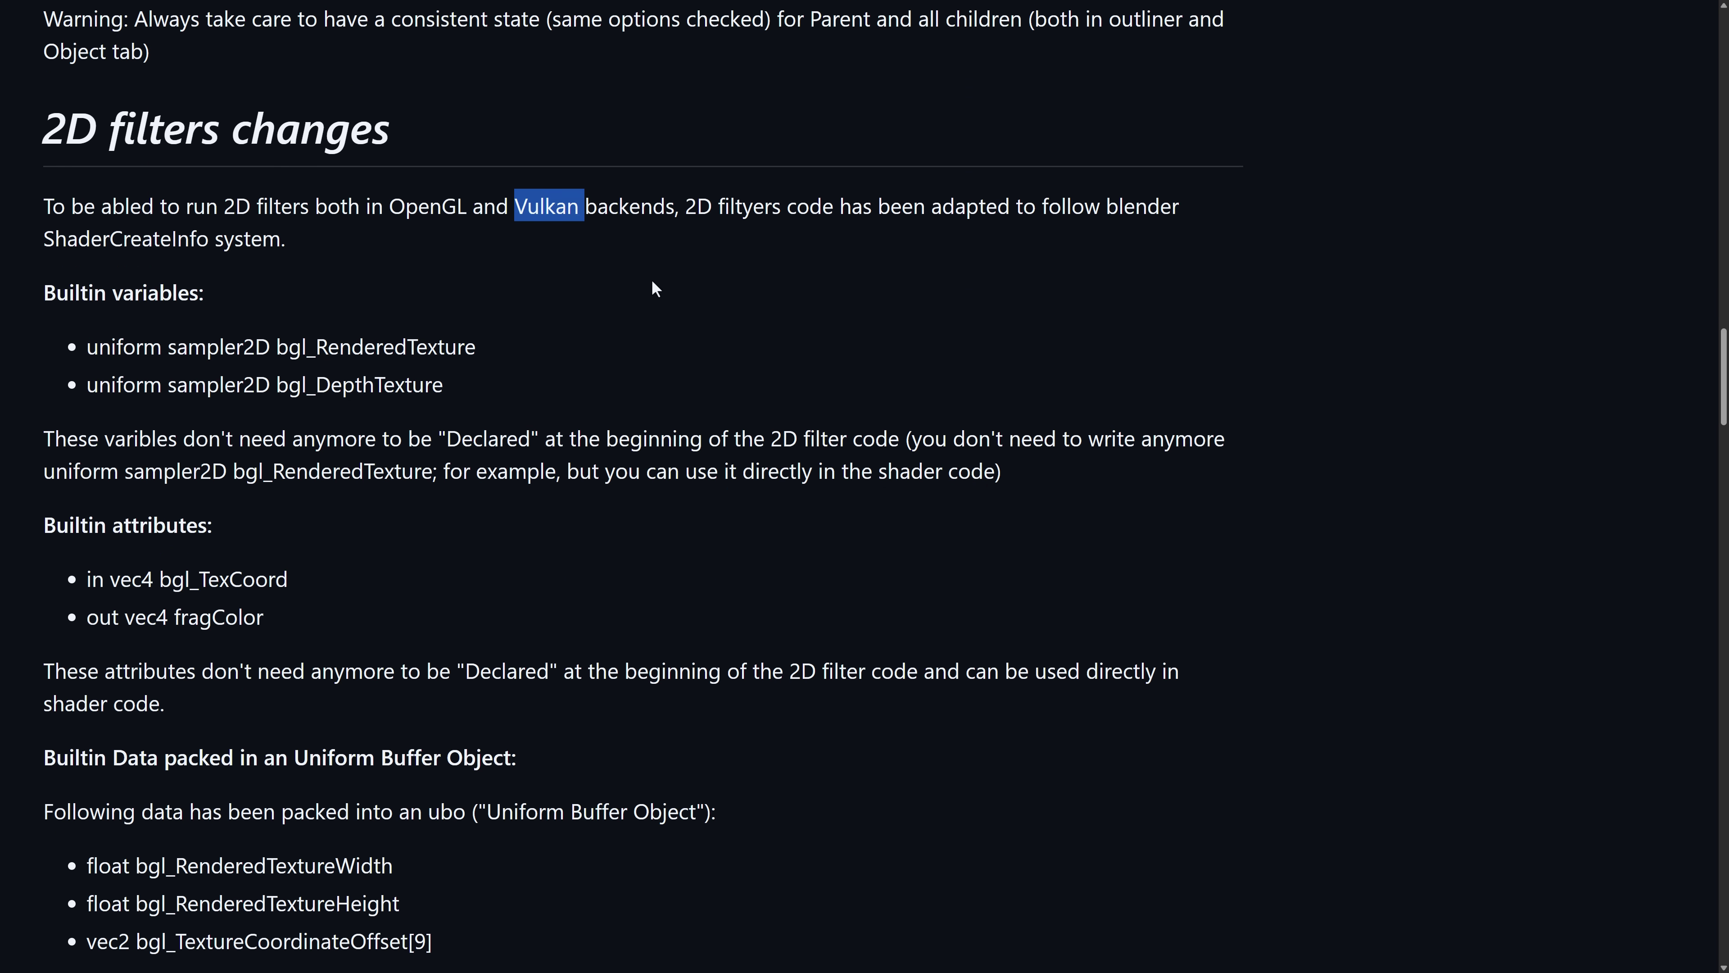
{"action": "left_click", "coordinate": [650, 279]}
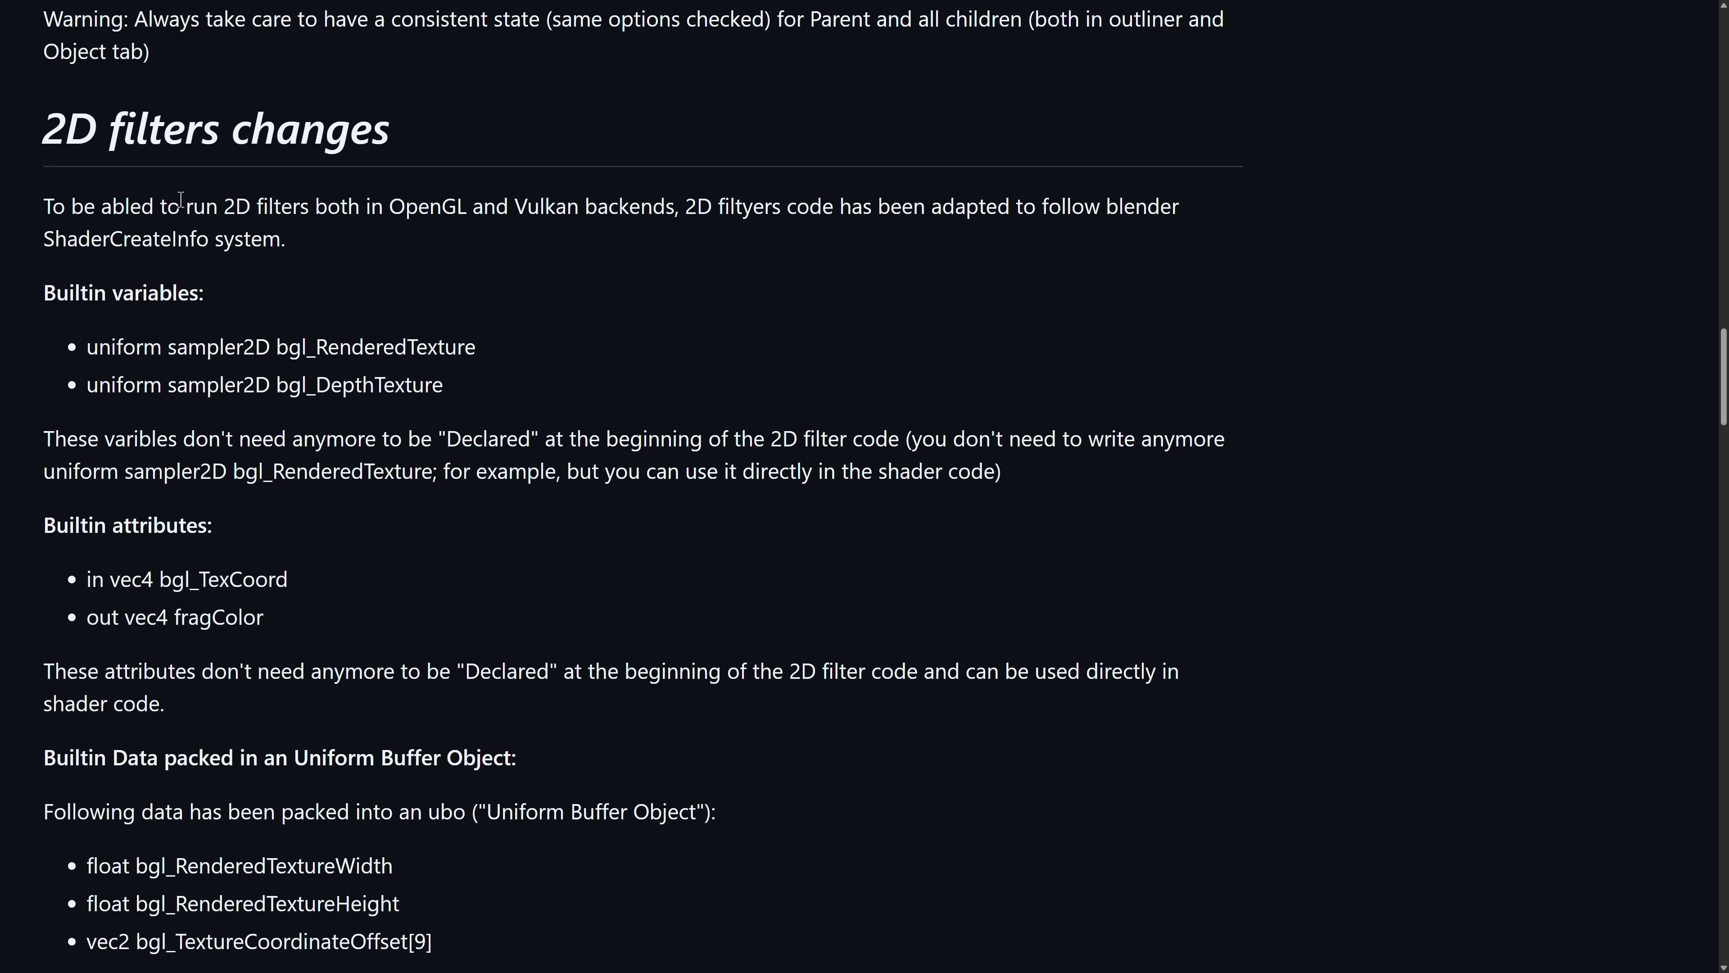
{"action": "left_click_drag", "start_coordinate": [835, 252], "coordinate": [459, 204]}
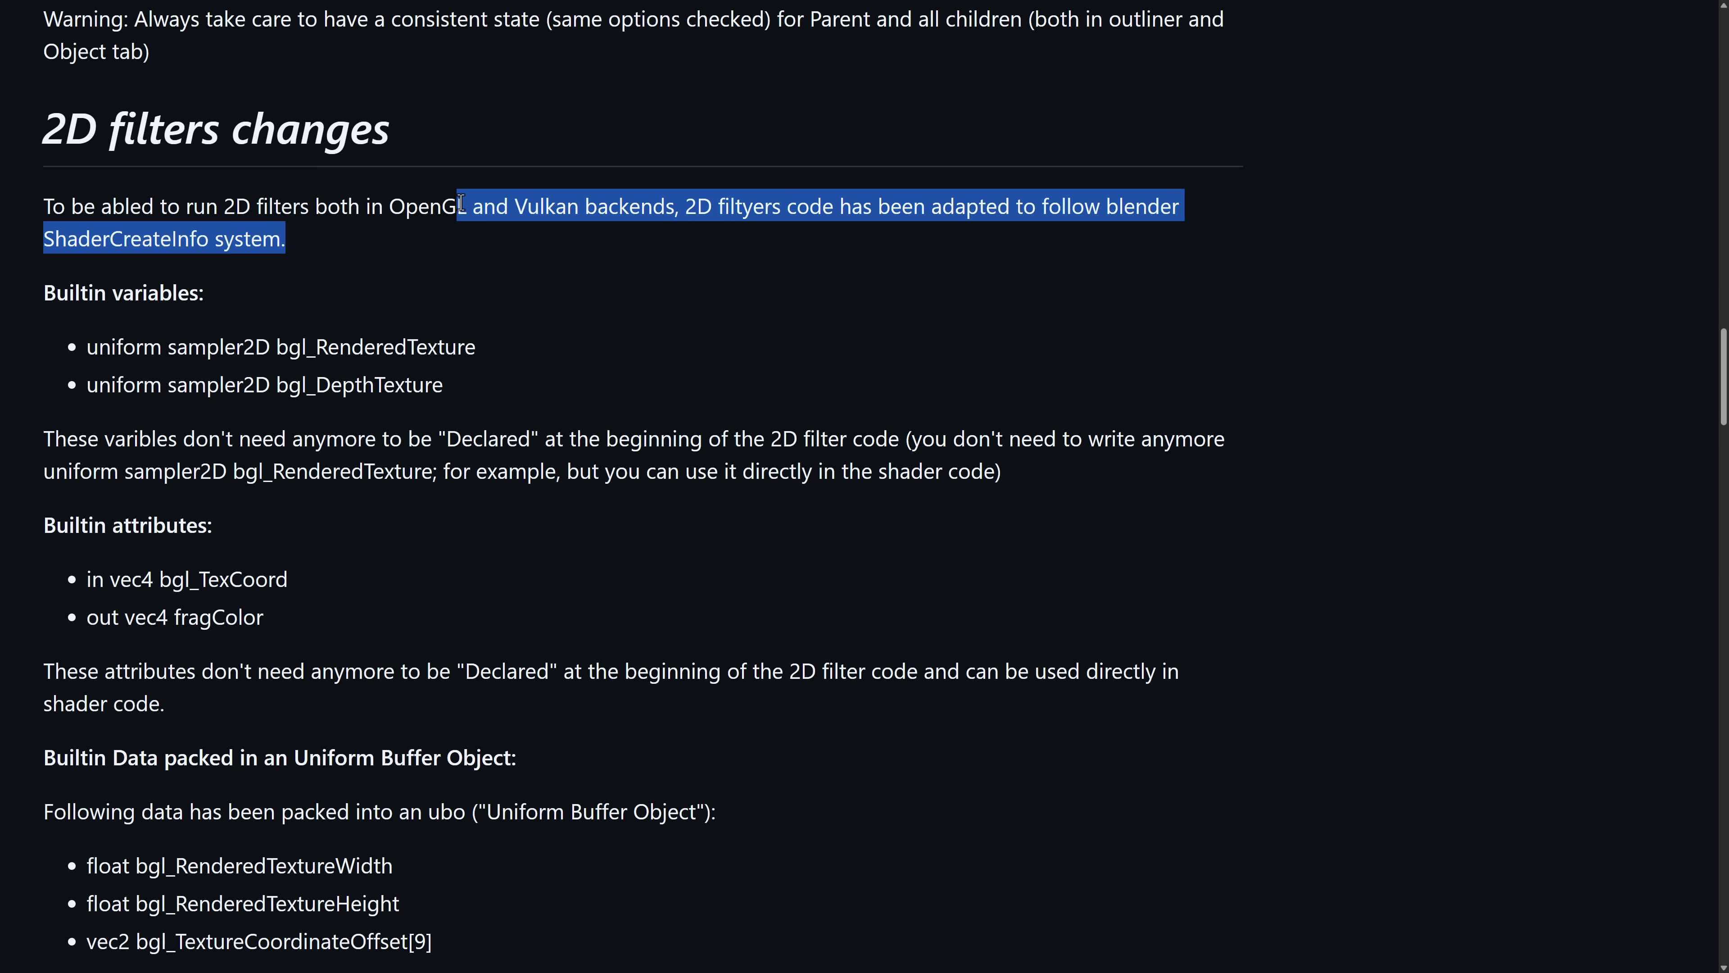
{"action": "left_click", "coordinate": [459, 205]}
{"action": "scroll", "coordinate": [475, 312], "scroll_direction": "down", "scroll_amount": 2}
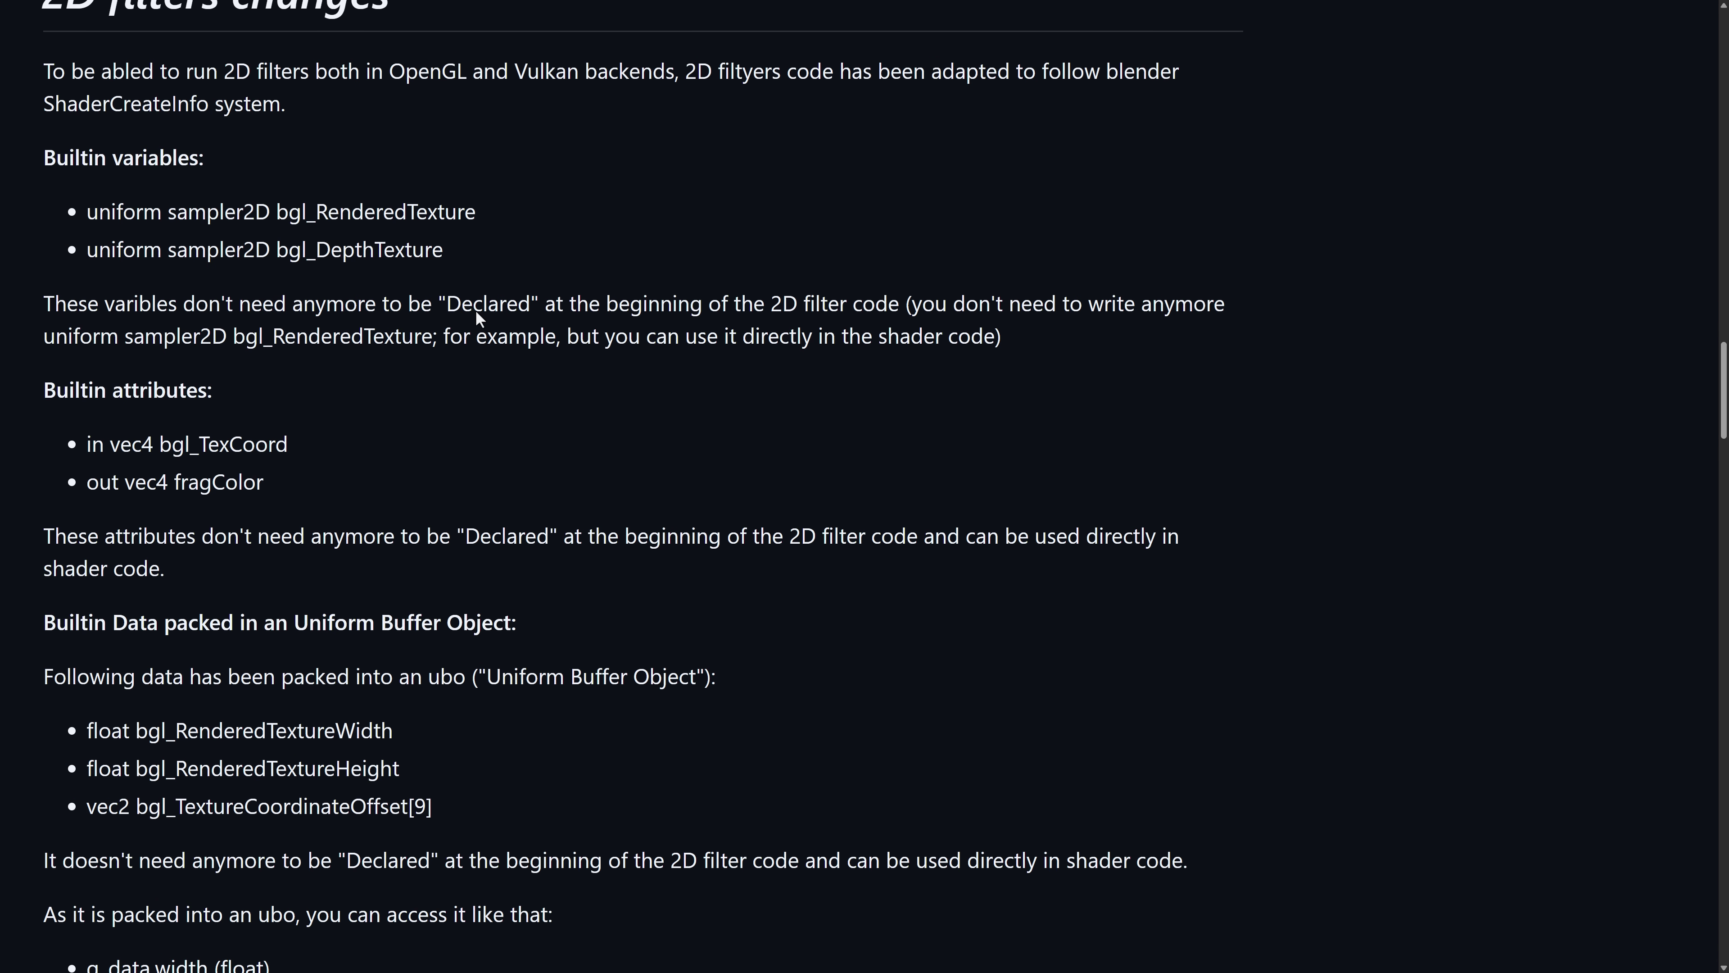
{"action": "scroll", "coordinate": [480, 317], "scroll_direction": "down", "scroll_amount": 12}
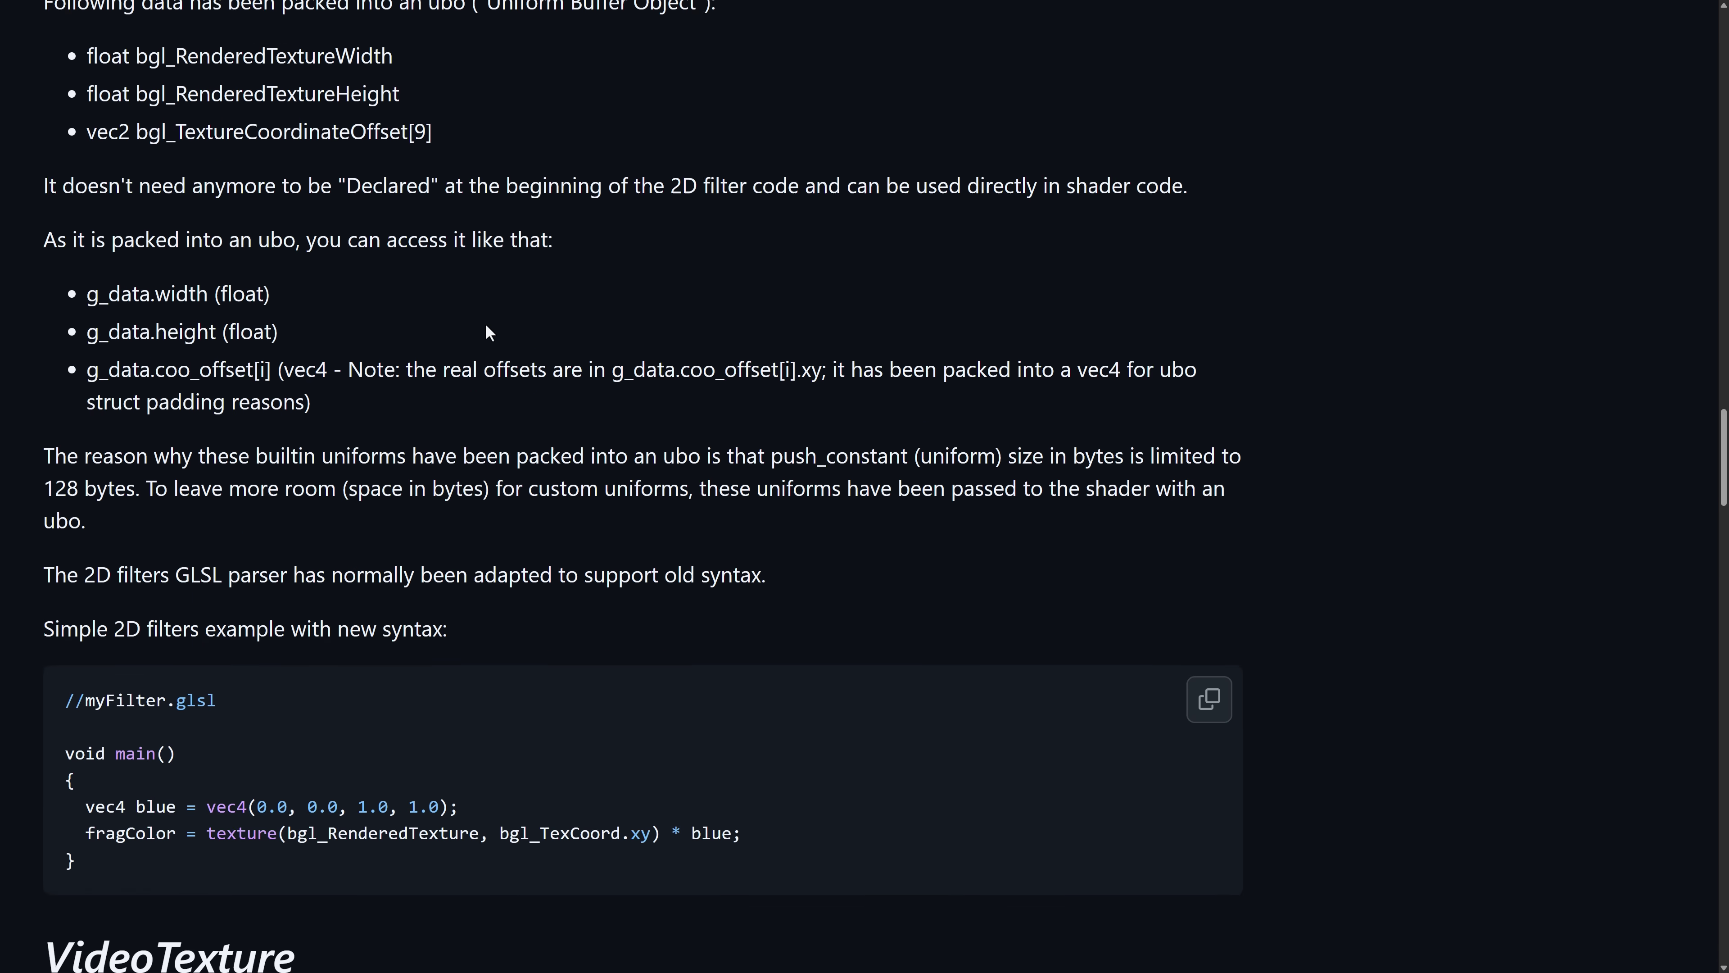
{"action": "scroll", "coordinate": [486, 326], "scroll_direction": "down", "scroll_amount": 3}
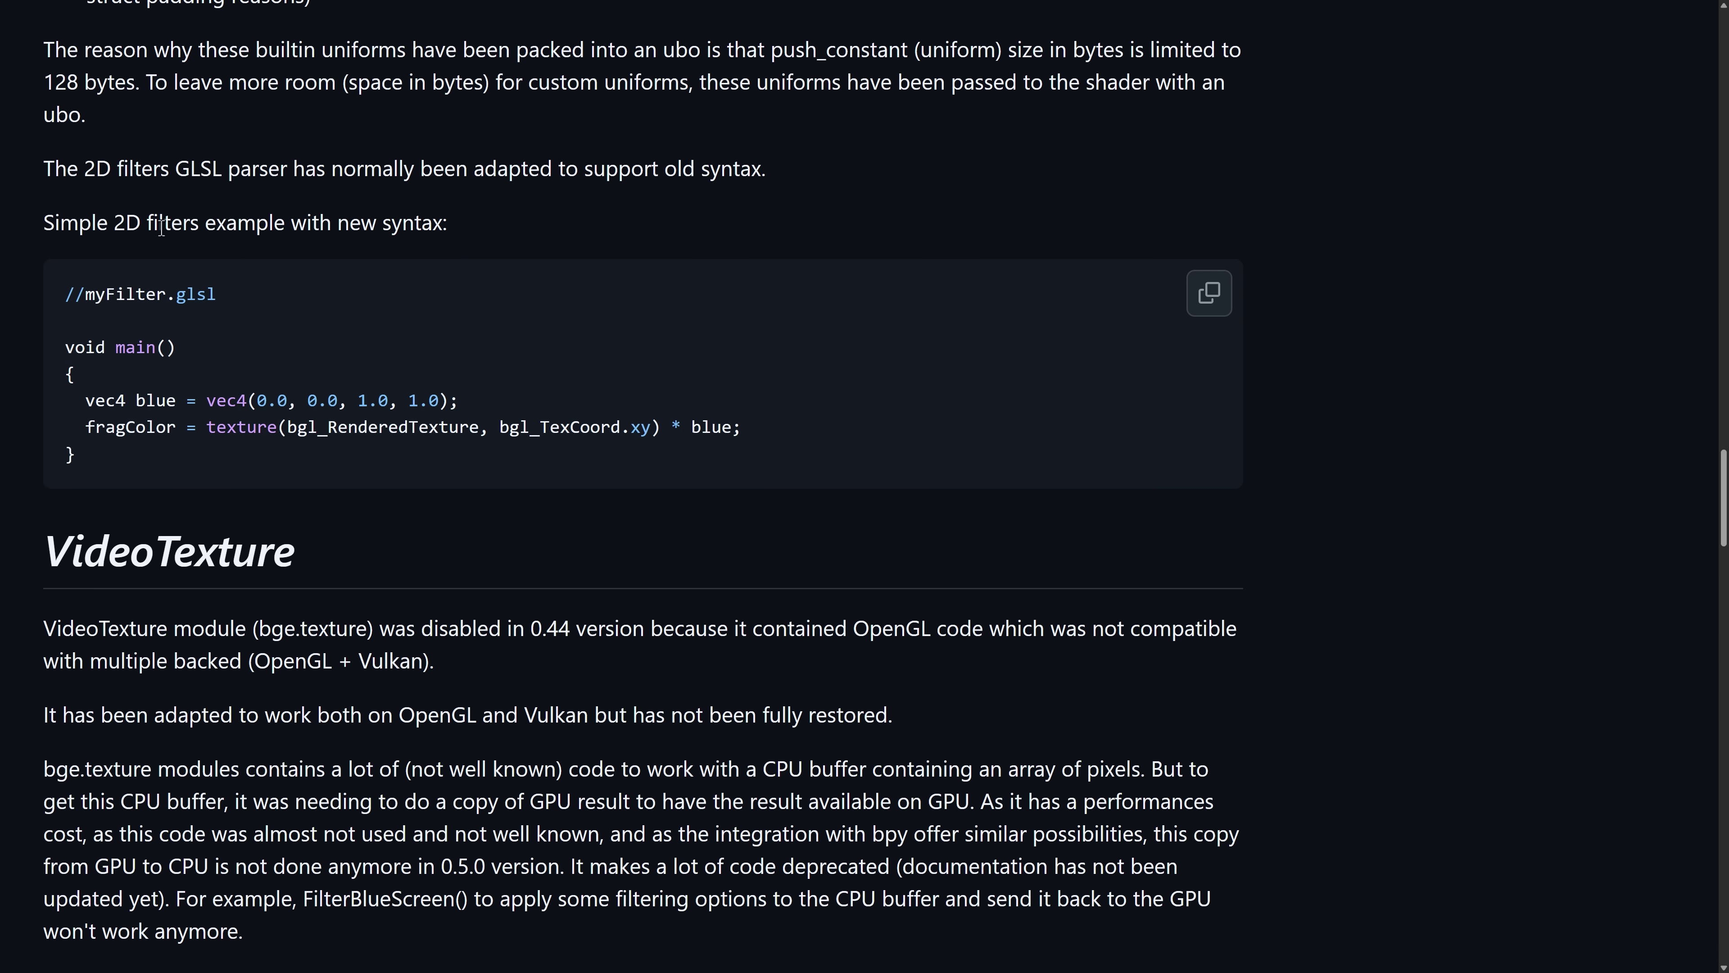
{"action": "left_click_drag", "start_coordinate": [152, 462], "coordinate": [57, 305]}
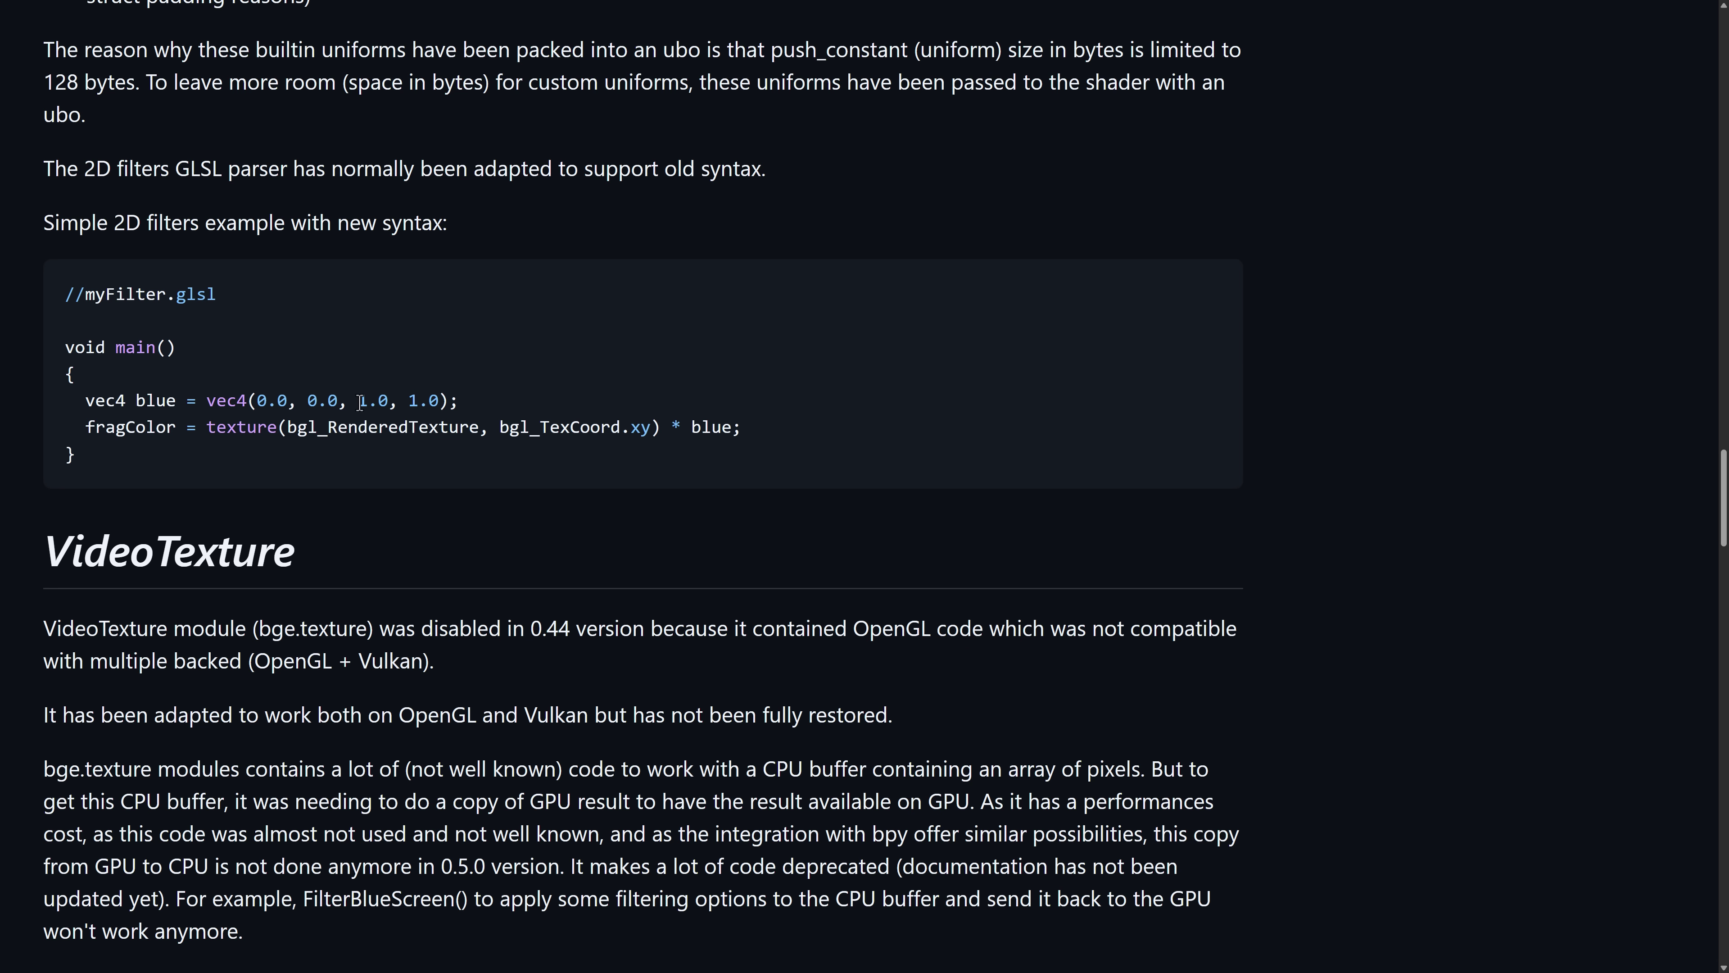
Read the VideoTexture section about the bge.texture module and look over its Python example
{"action": "scroll", "coordinate": [219, 428], "scroll_direction": "down", "scroll_amount": 4}
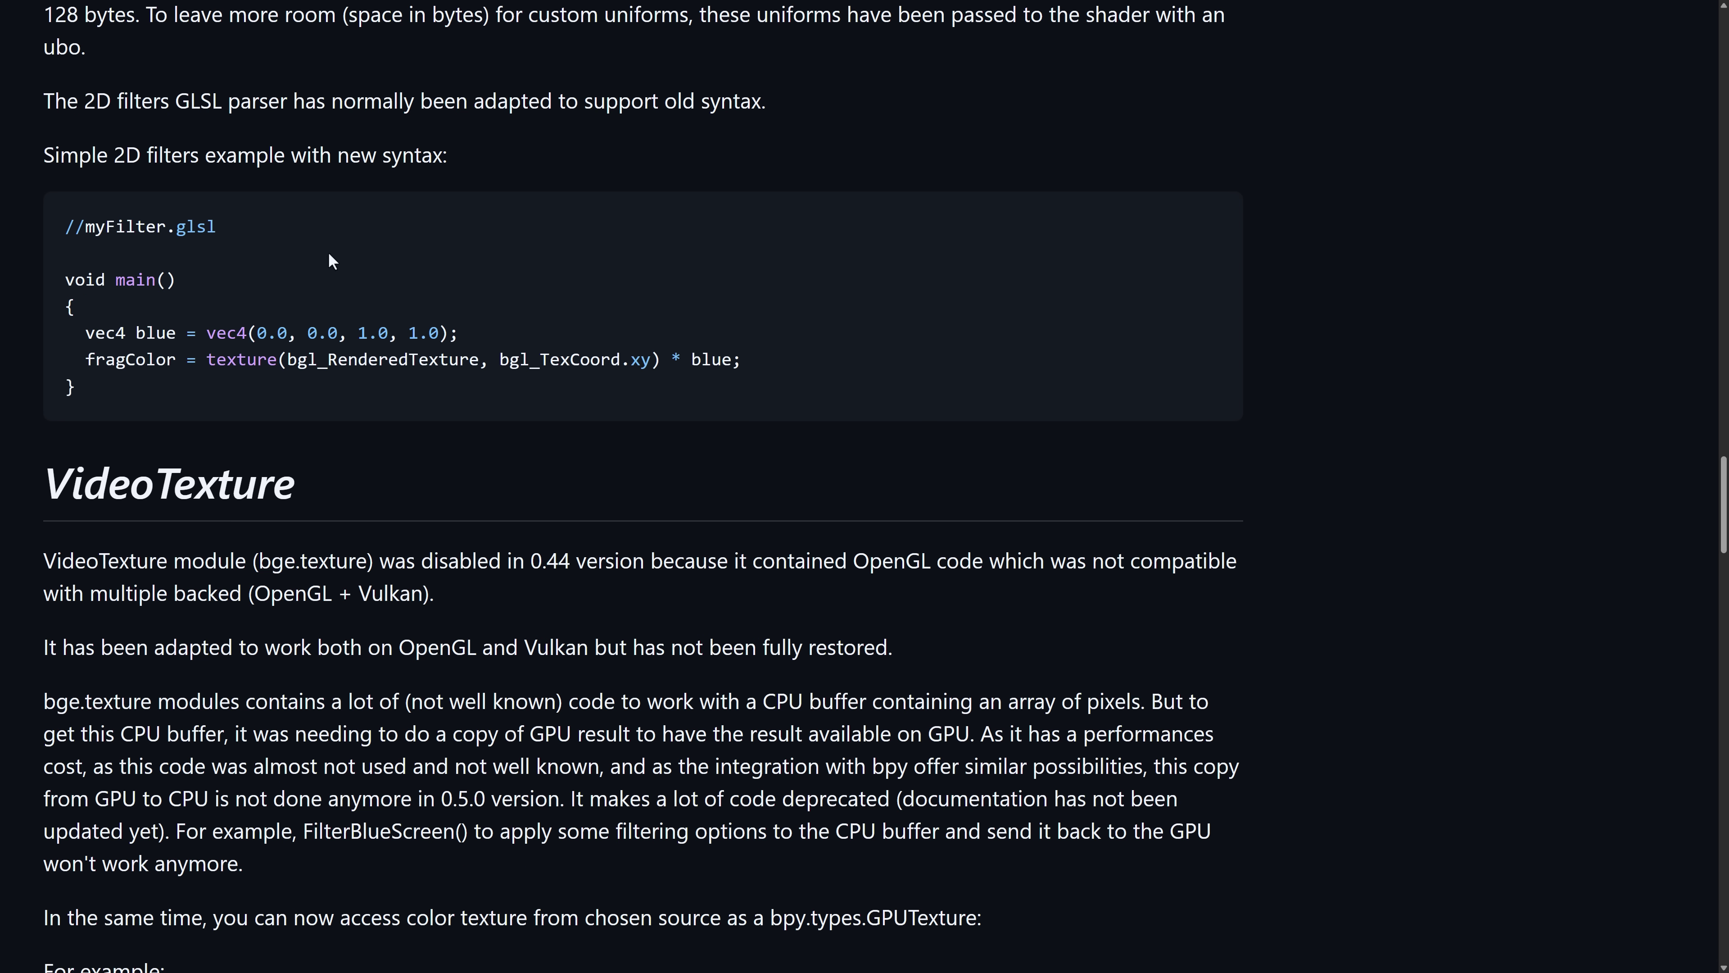
{"action": "scroll", "coordinate": [359, 363], "scroll_direction": "down", "scroll_amount": 2}
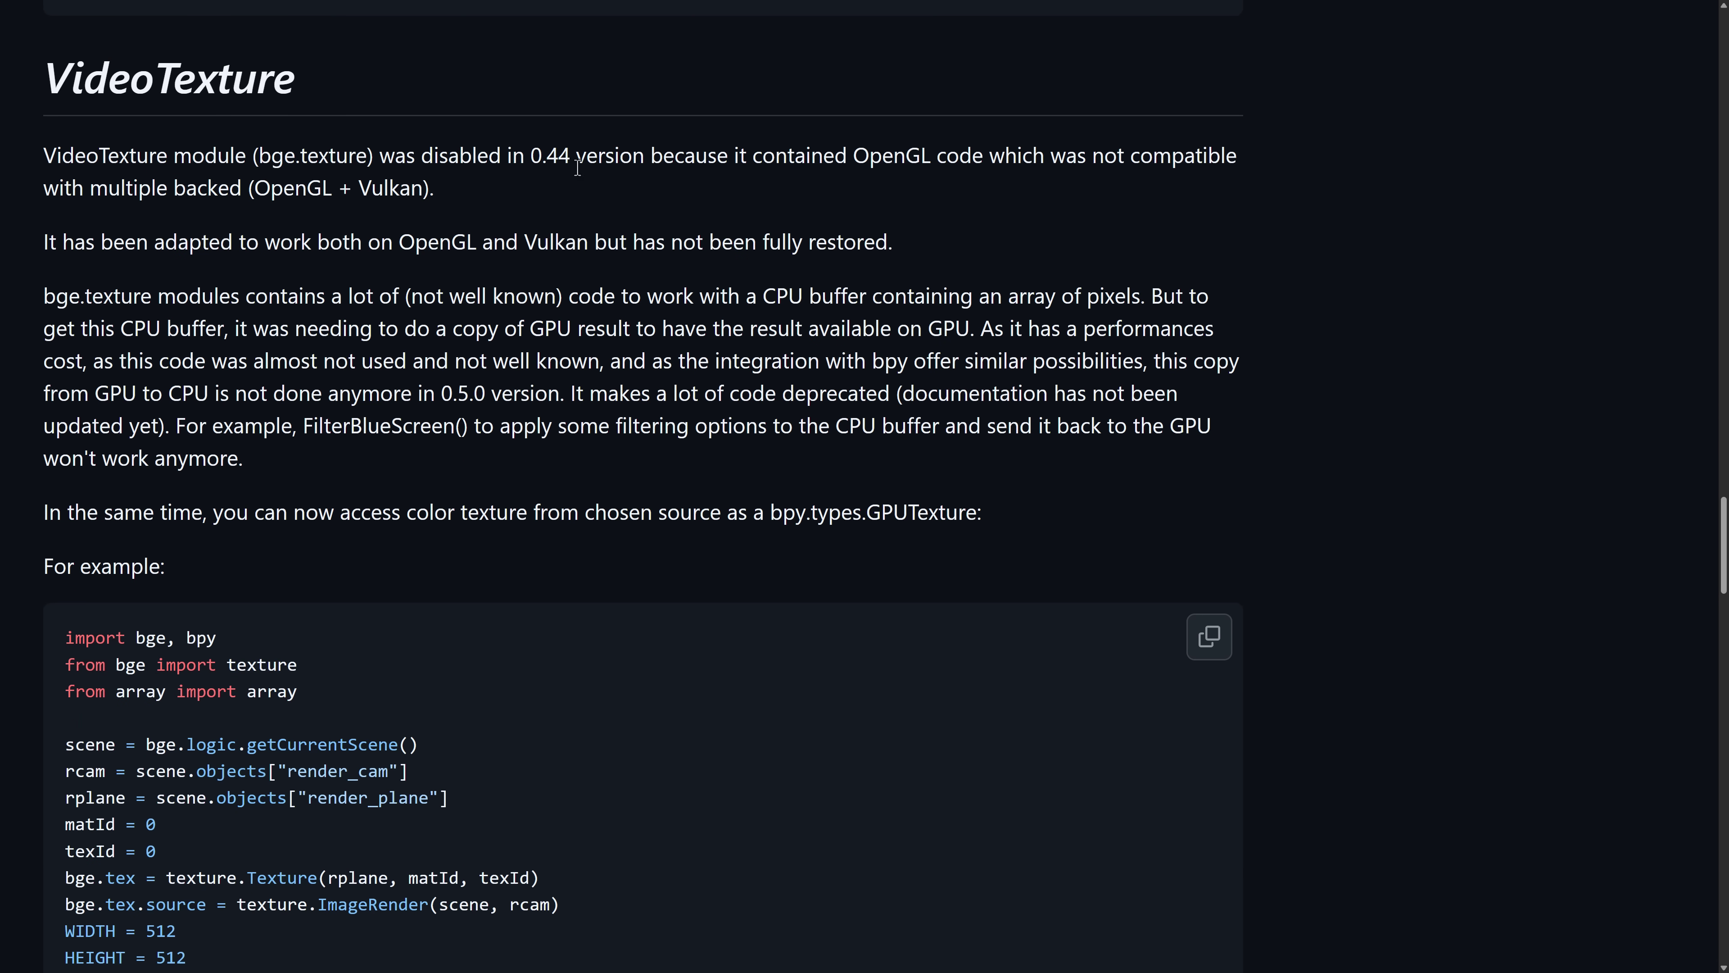
{"action": "left_click_drag", "start_coordinate": [604, 164], "coordinate": [476, 161]}
{"action": "left_click", "coordinate": [394, 156]}
{"action": "scroll", "coordinate": [819, 231], "scroll_direction": "down", "scroll_amount": 15}
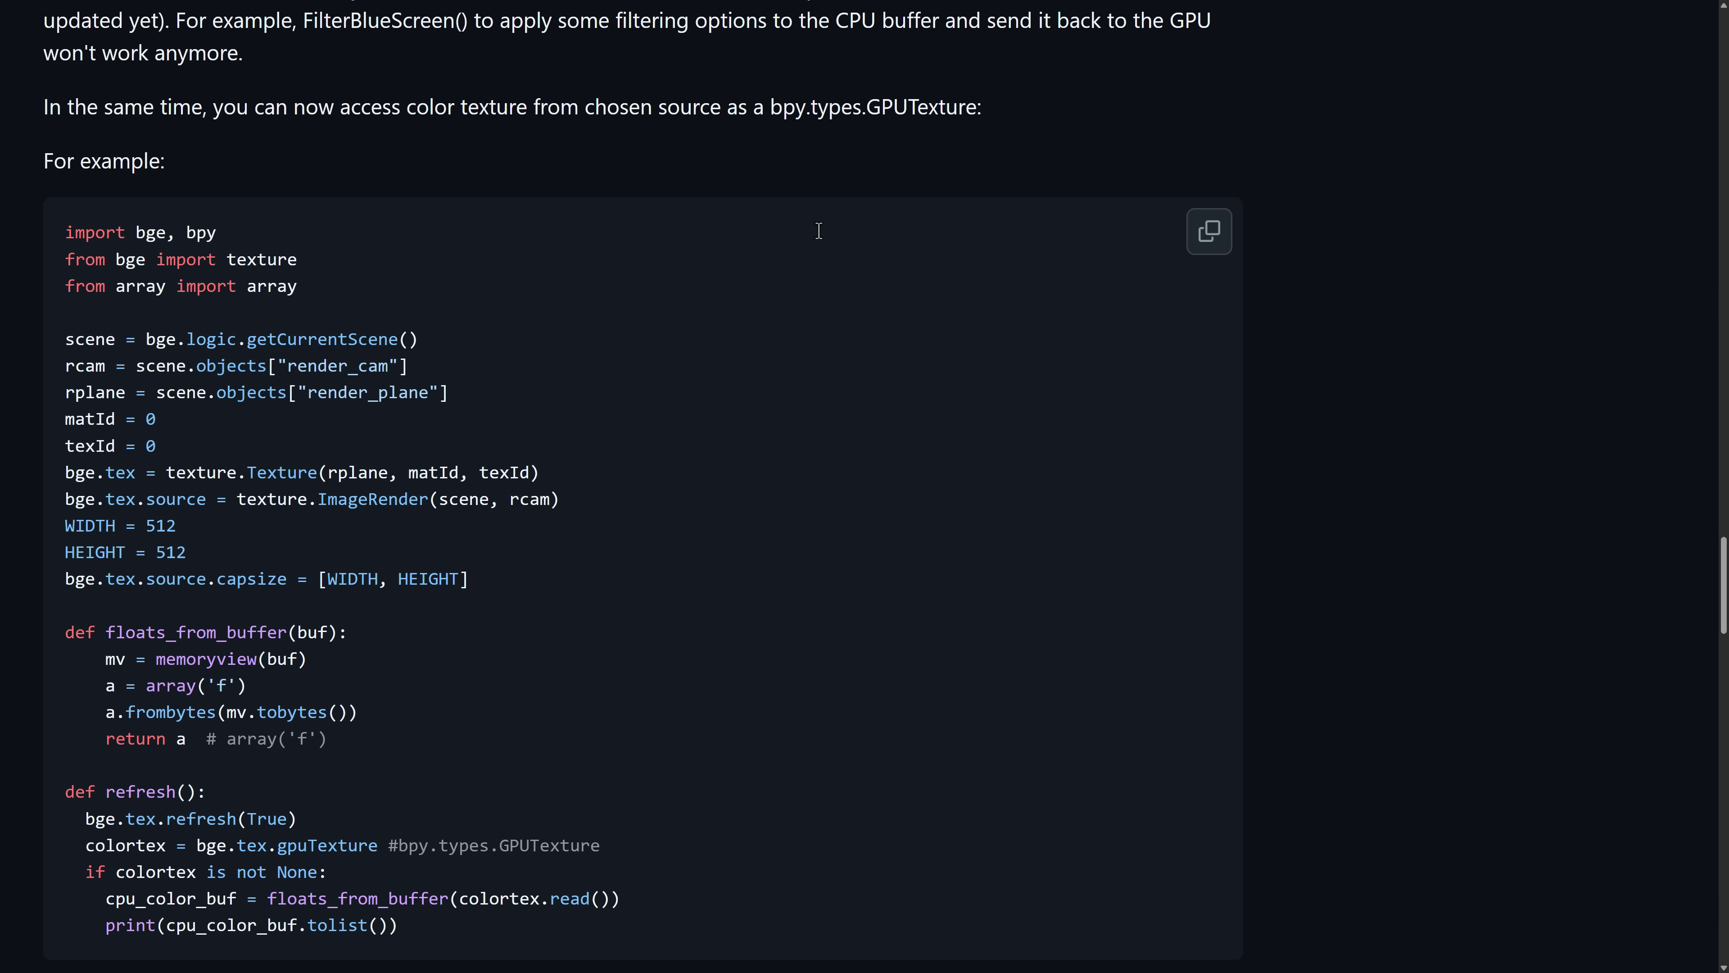
Read the Physics changes and Steering Pathfollowing Actuator sections, including the Path Lerp option
{"action": "scroll", "coordinate": [297, 93], "scroll_direction": "up", "scroll_amount": 1}
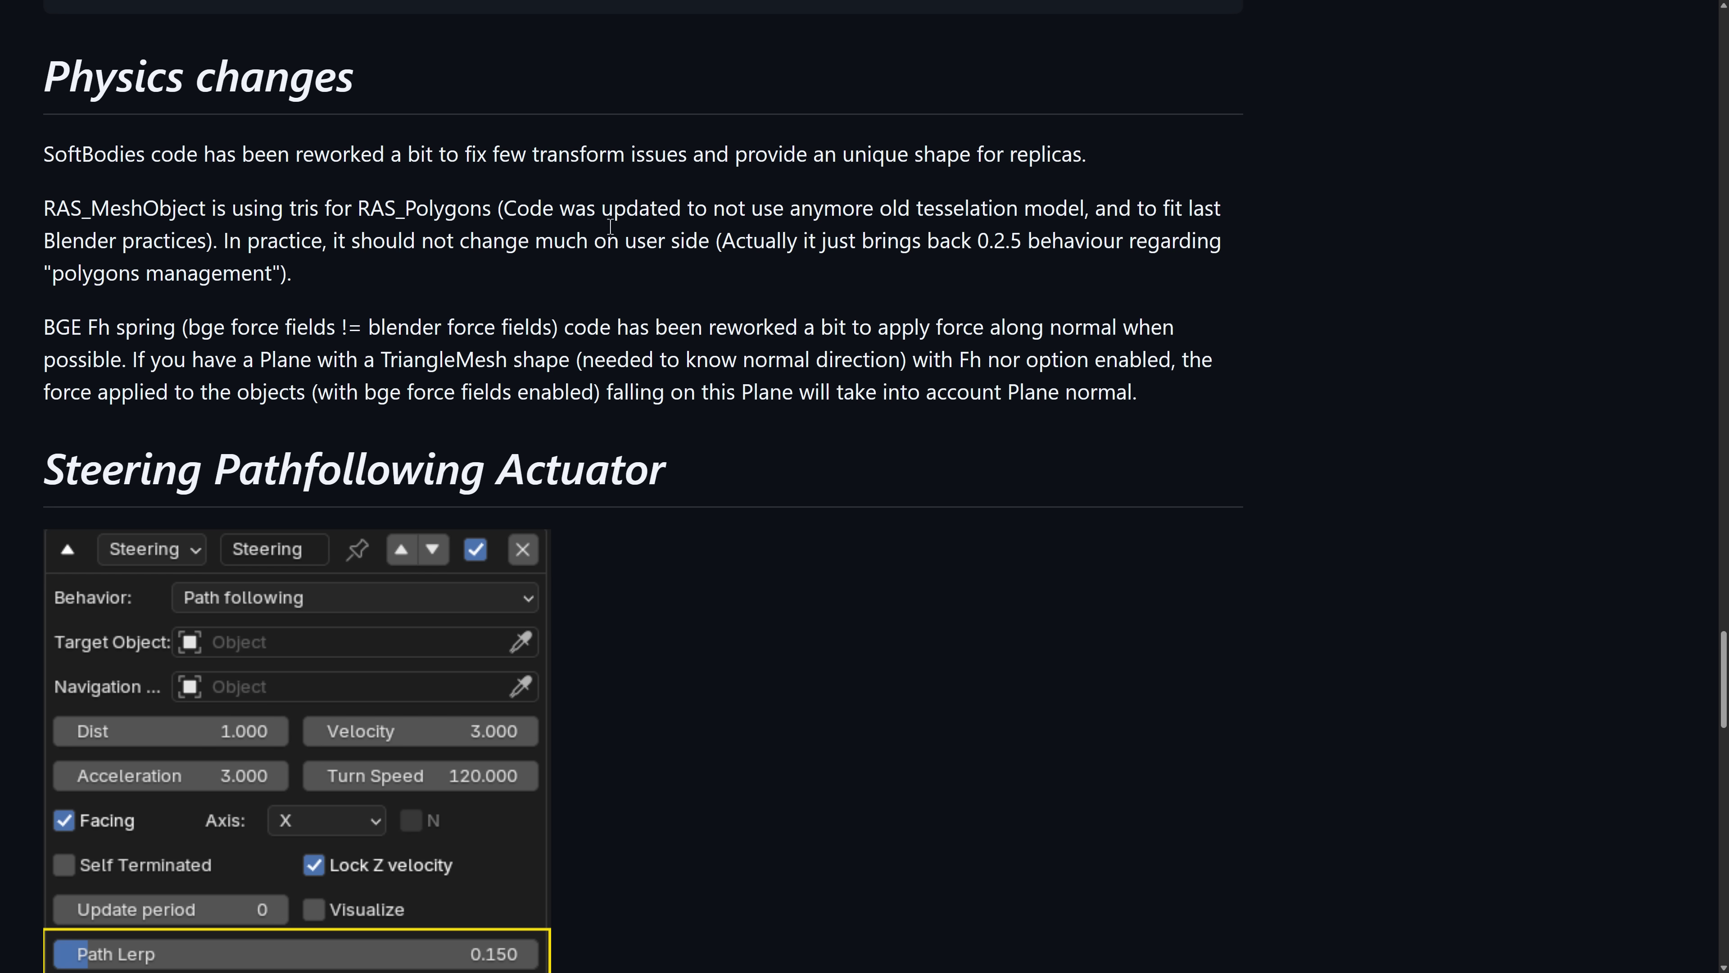
{"action": "scroll", "coordinate": [610, 224], "scroll_direction": "down", "scroll_amount": 5}
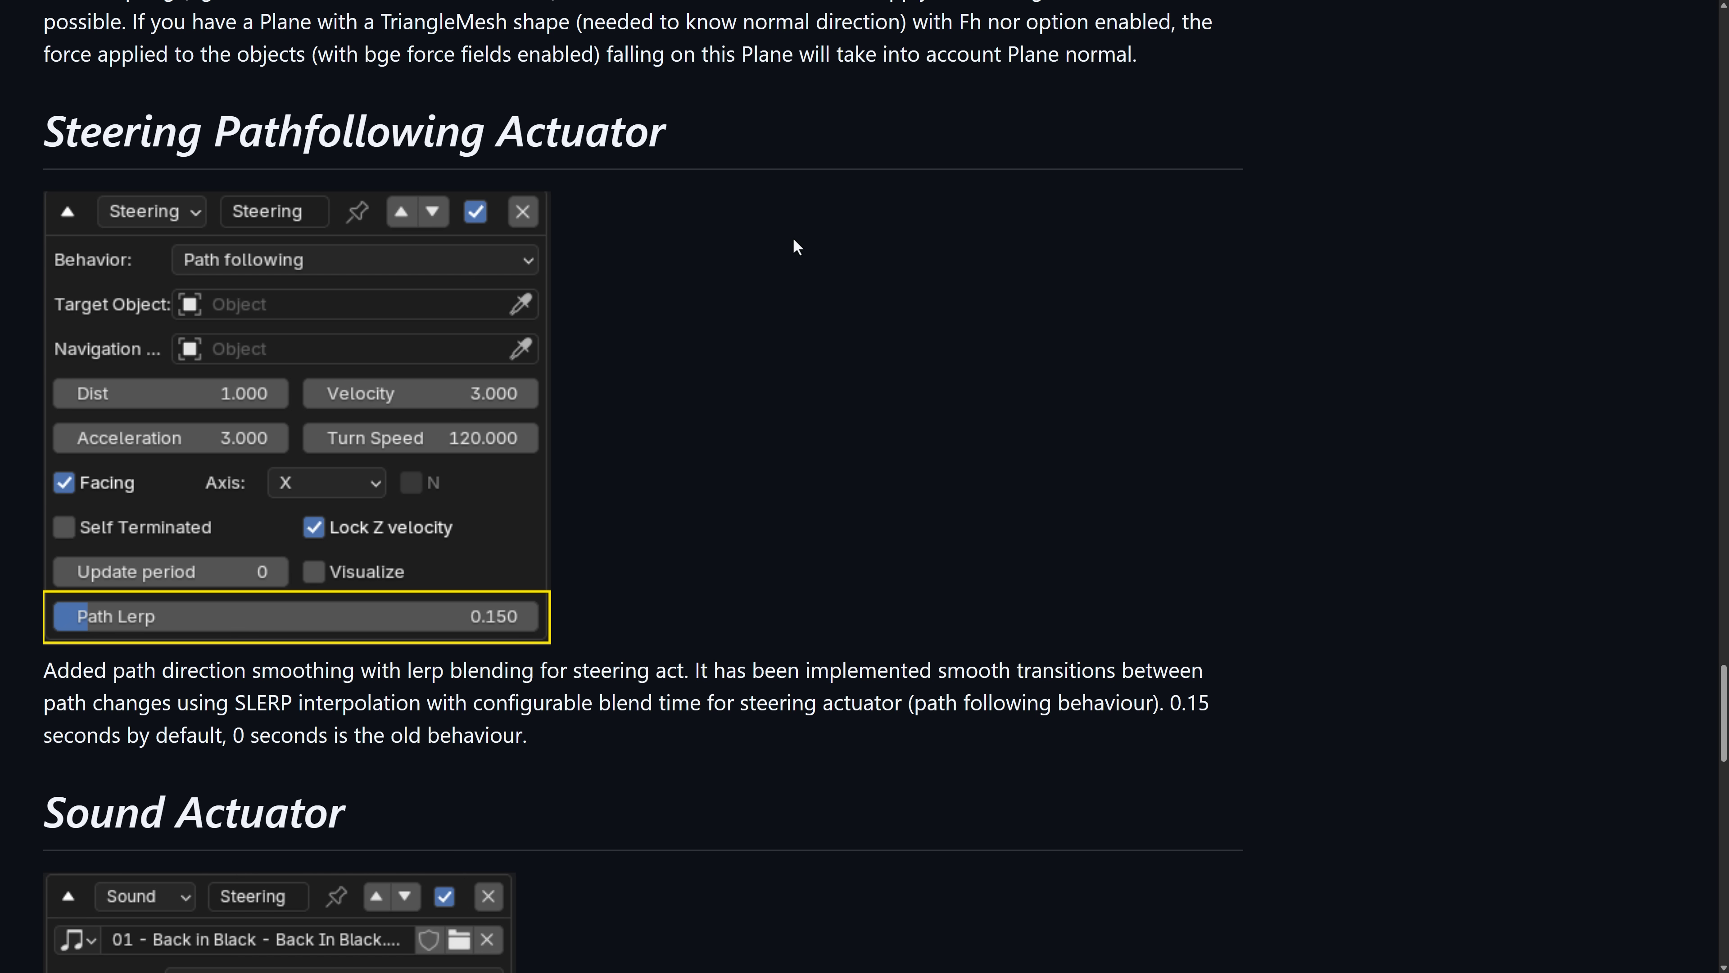
{"action": "scroll", "coordinate": [795, 244], "scroll_direction": "down", "scroll_amount": 1}
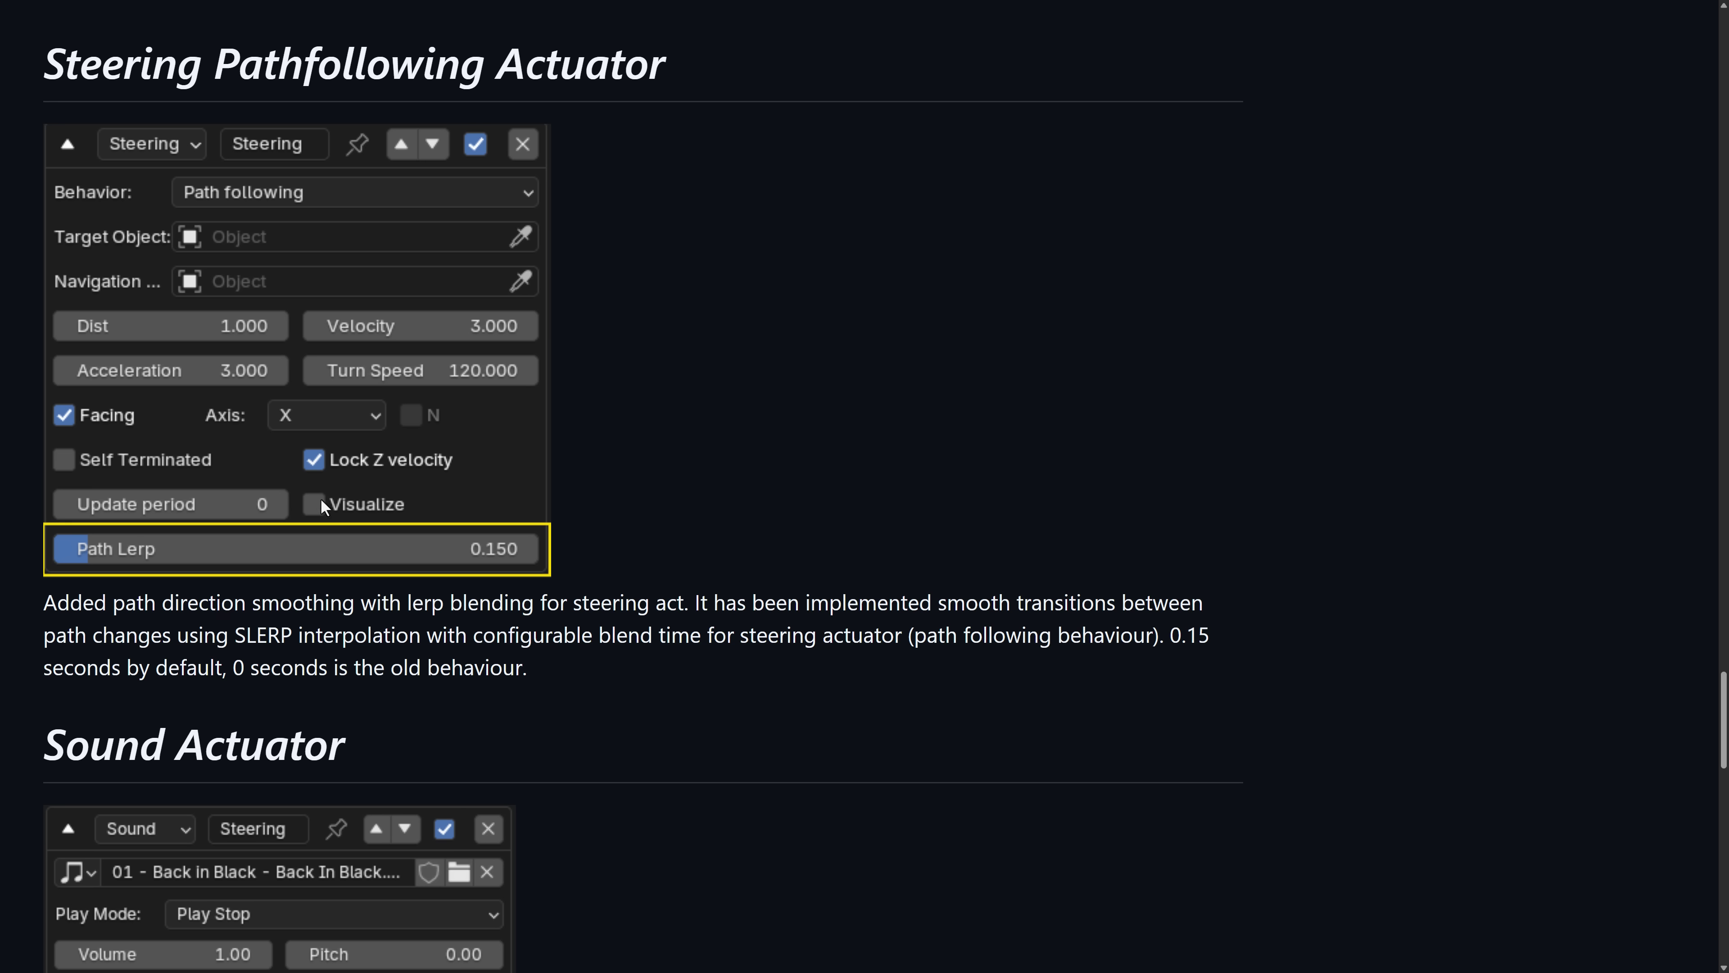
{"action": "scroll", "coordinate": [375, 599], "scroll_direction": "down", "scroll_amount": 2}
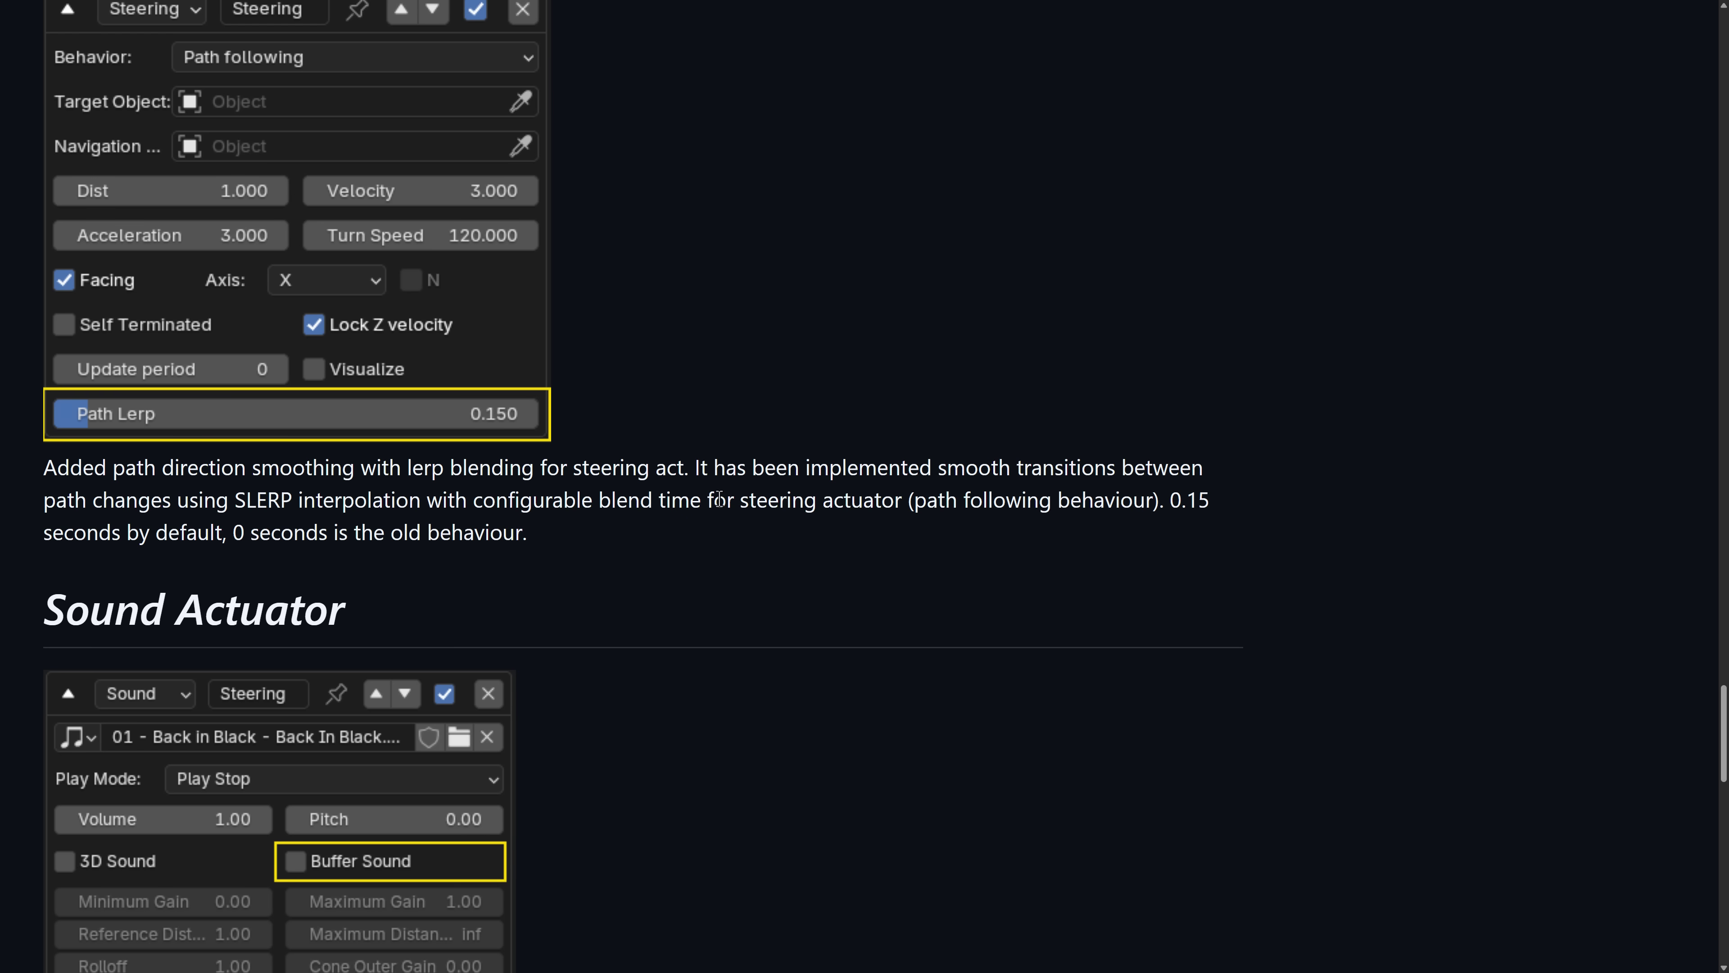
Read the Sound Actuator and the Logic Nodes and uplogic python module sections through to the end of the notes
{"action": "scroll", "coordinate": [814, 501], "scroll_direction": "down", "scroll_amount": 4}
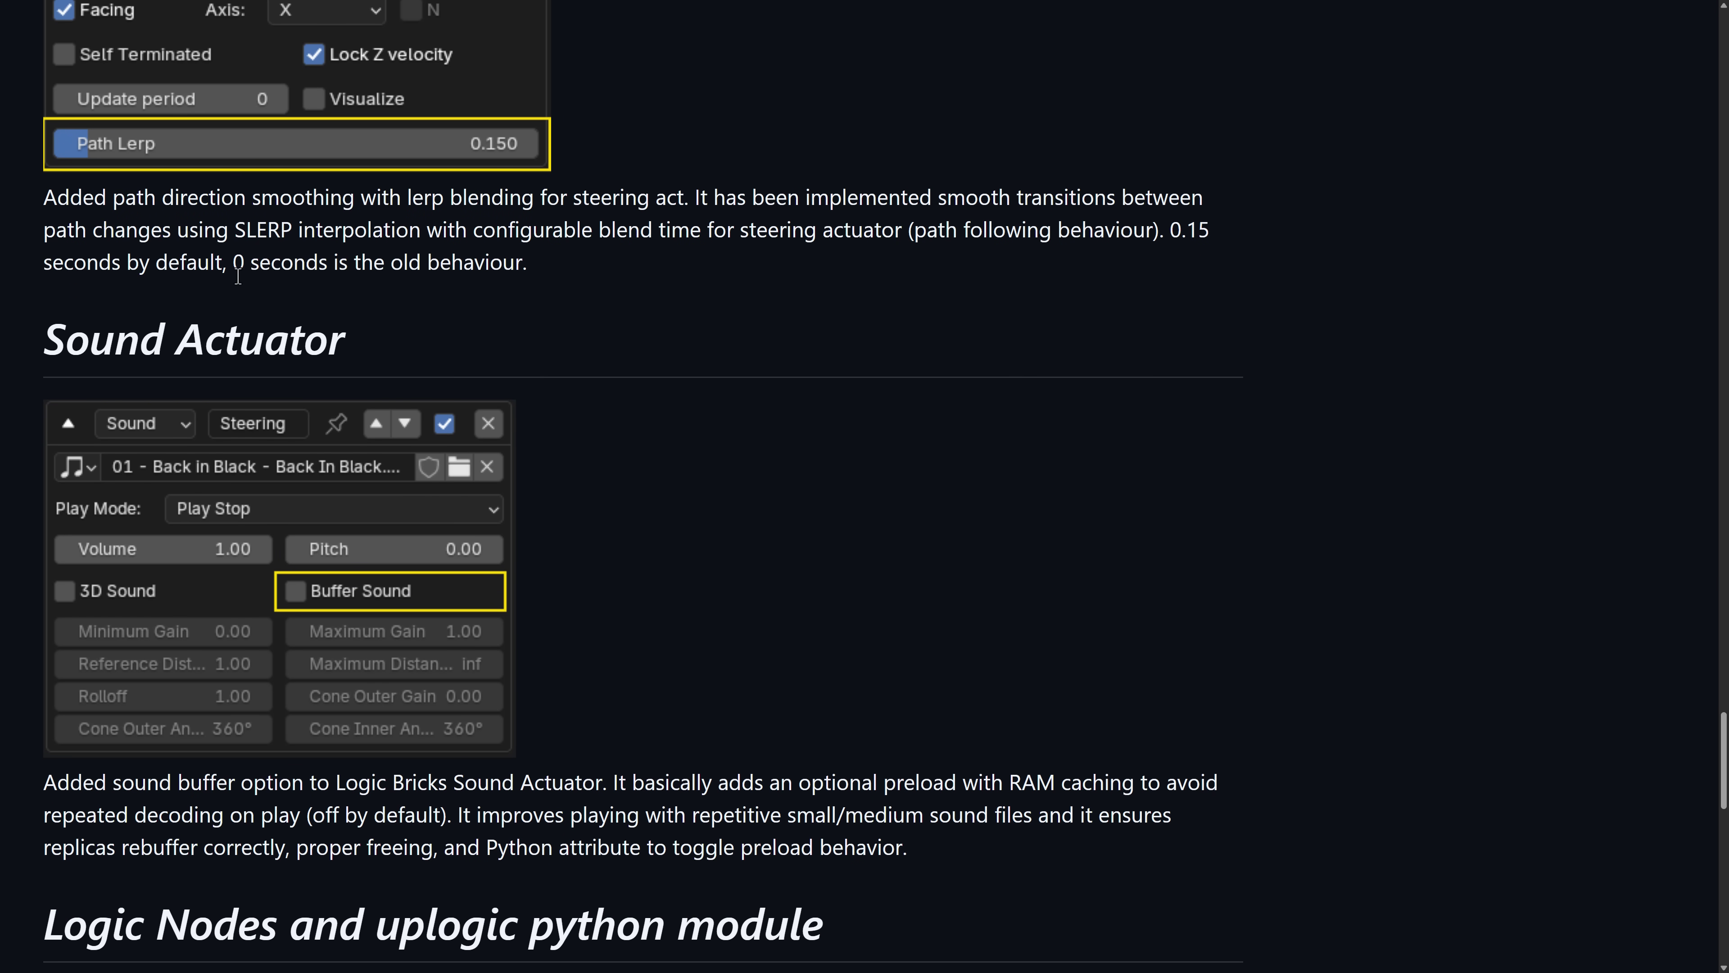
{"action": "scroll", "coordinate": [585, 306], "scroll_direction": "down", "scroll_amount": 5}
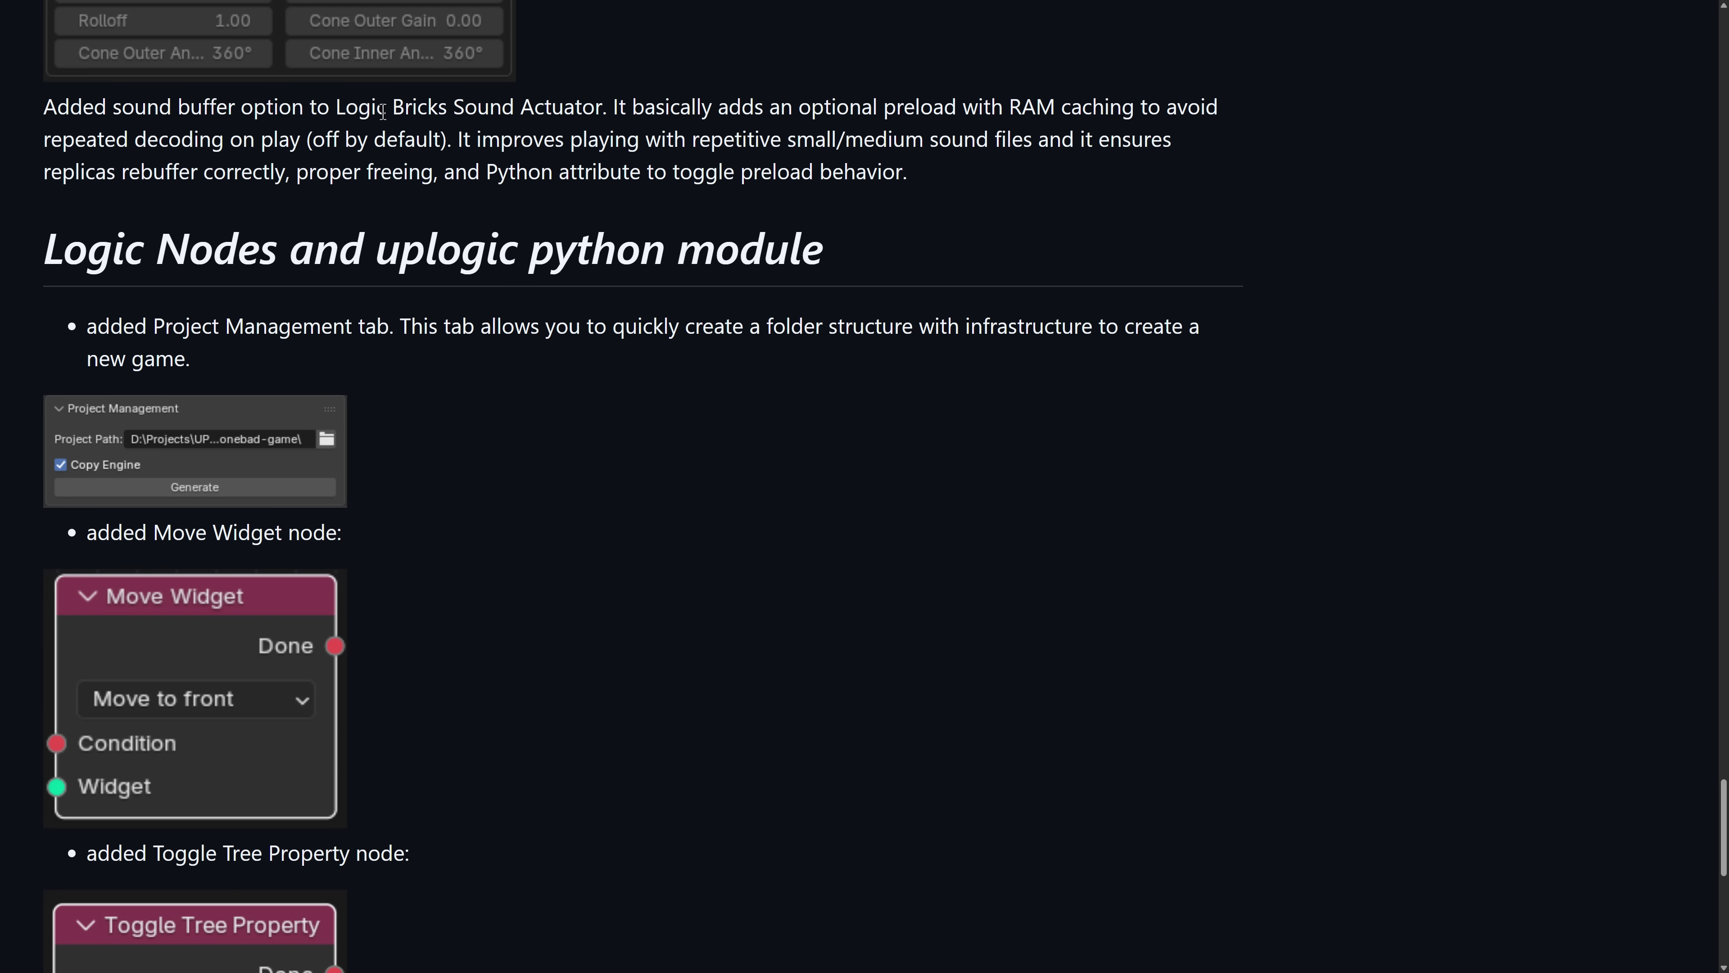
{"action": "scroll", "coordinate": [802, 231], "scroll_direction": "down", "scroll_amount": 2}
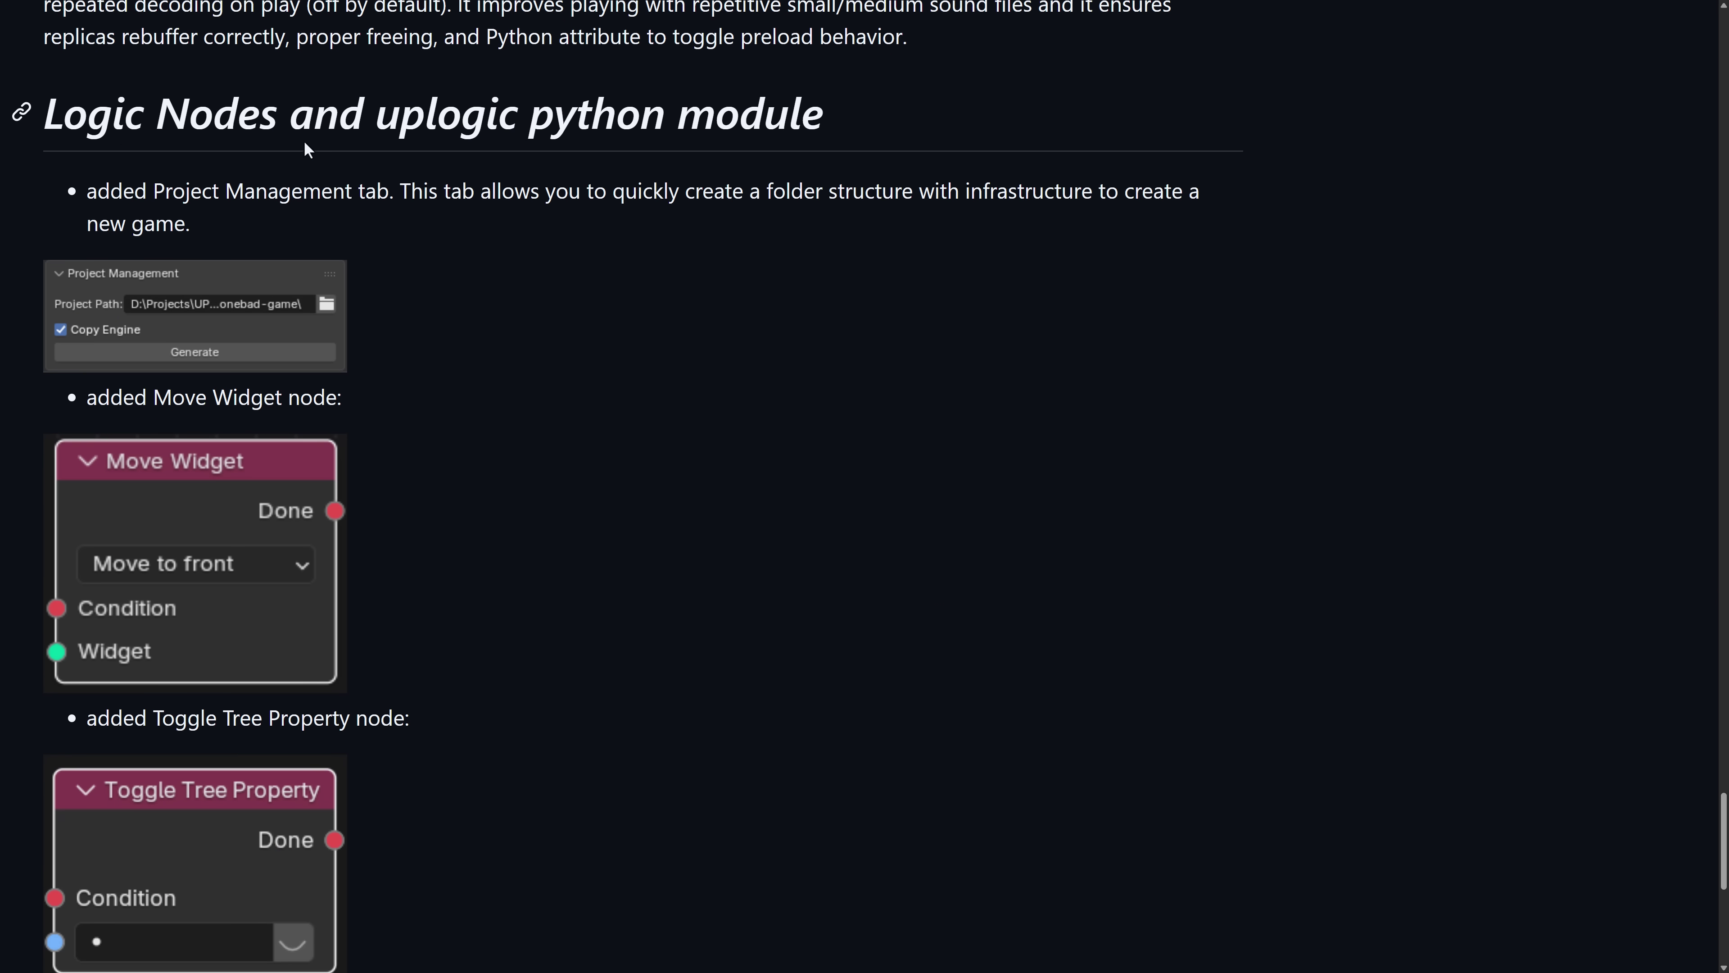
{"action": "scroll", "coordinate": [632, 254], "scroll_direction": "down", "scroll_amount": 10}
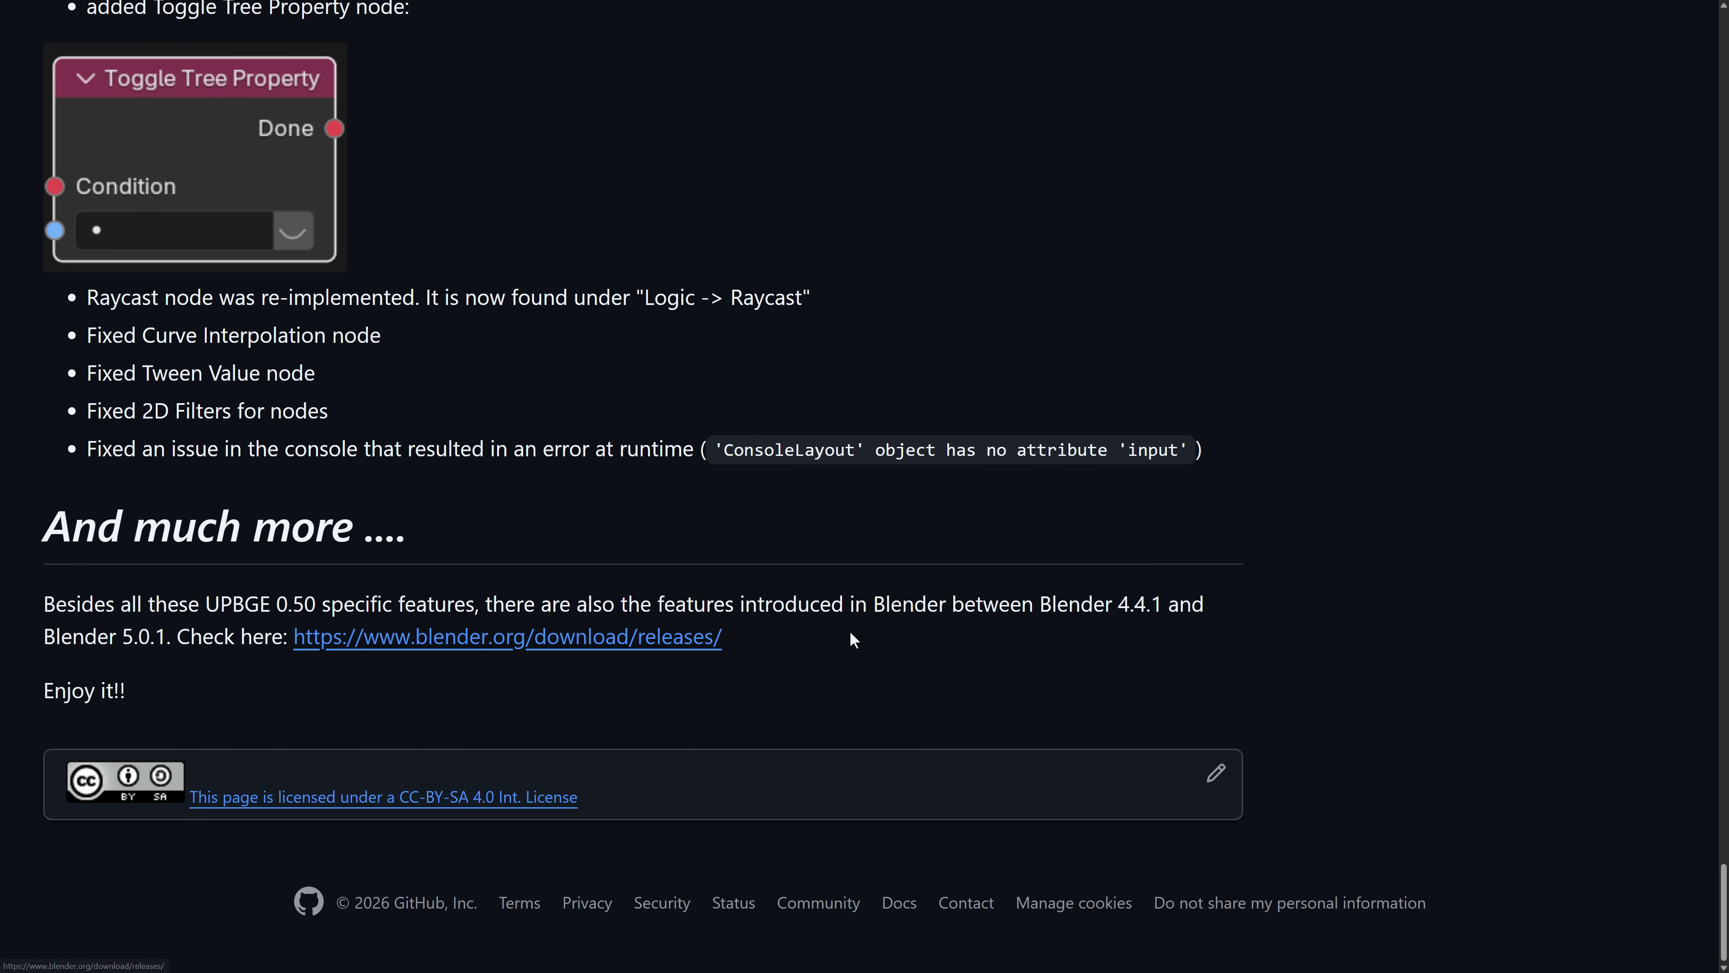
Open the main page of the upbge repository and examine its license text, highlighting the GNU General Public License statement
{"action": "scroll", "coordinate": [851, 639], "scroll_direction": "up", "scroll_amount": 20}
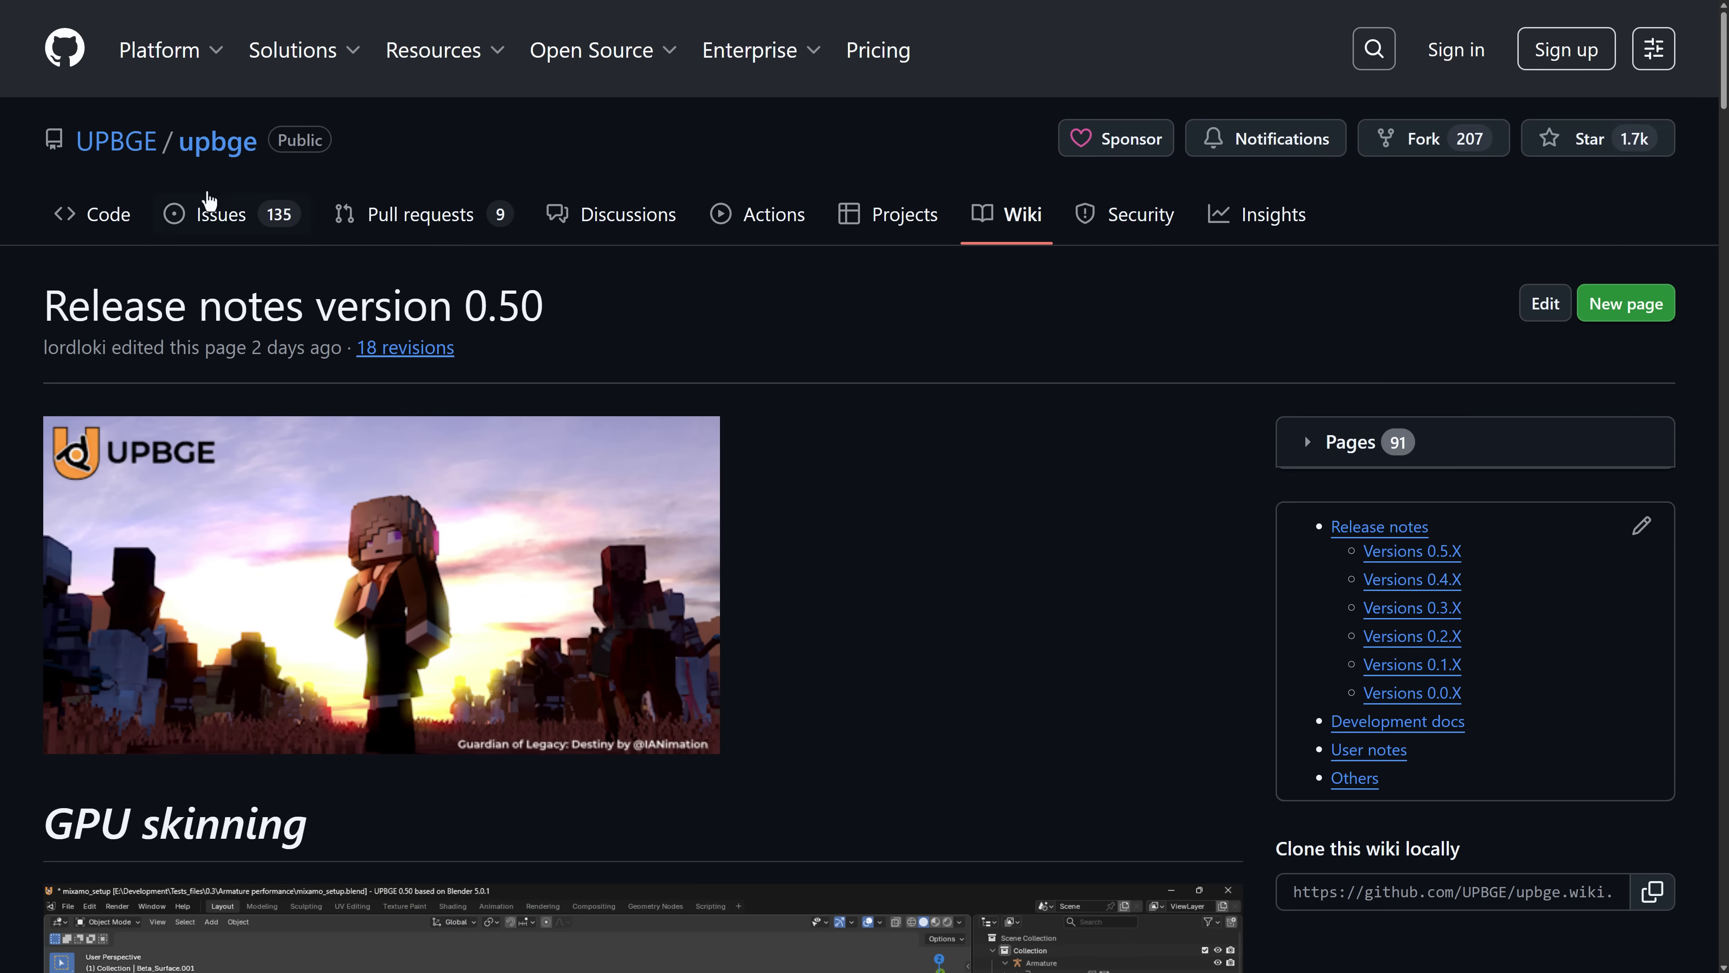
{"action": "left_click", "coordinate": [217, 141]}
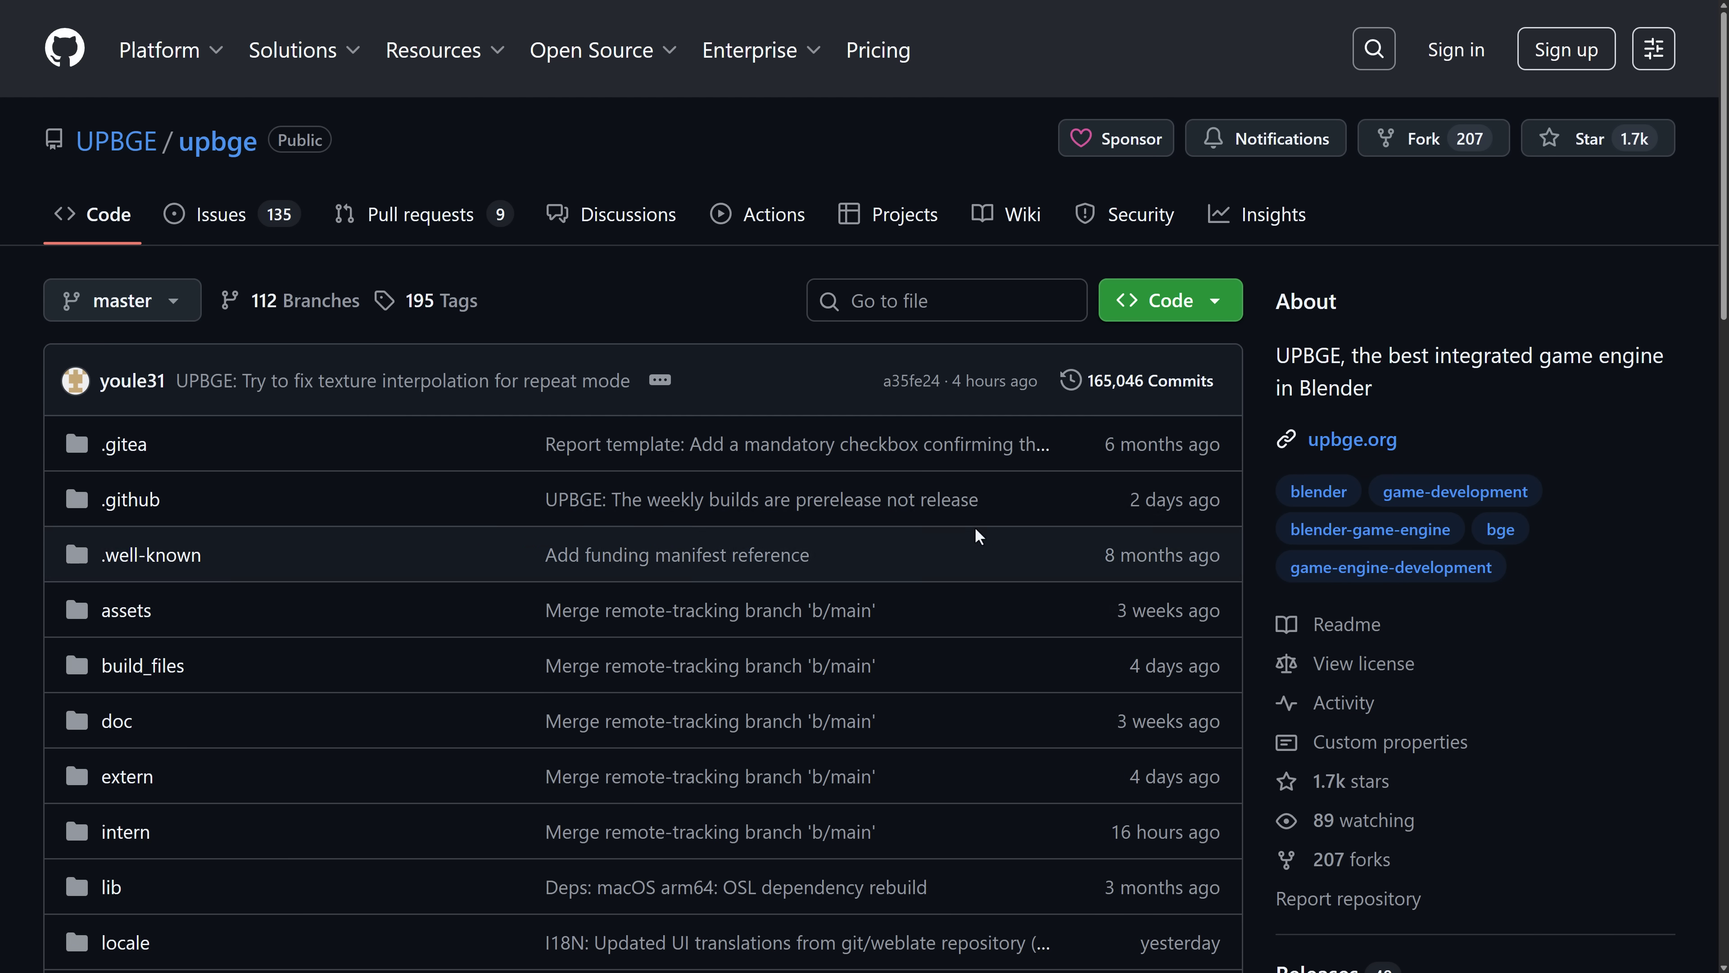
{"action": "left_click", "coordinate": [1364, 664]}
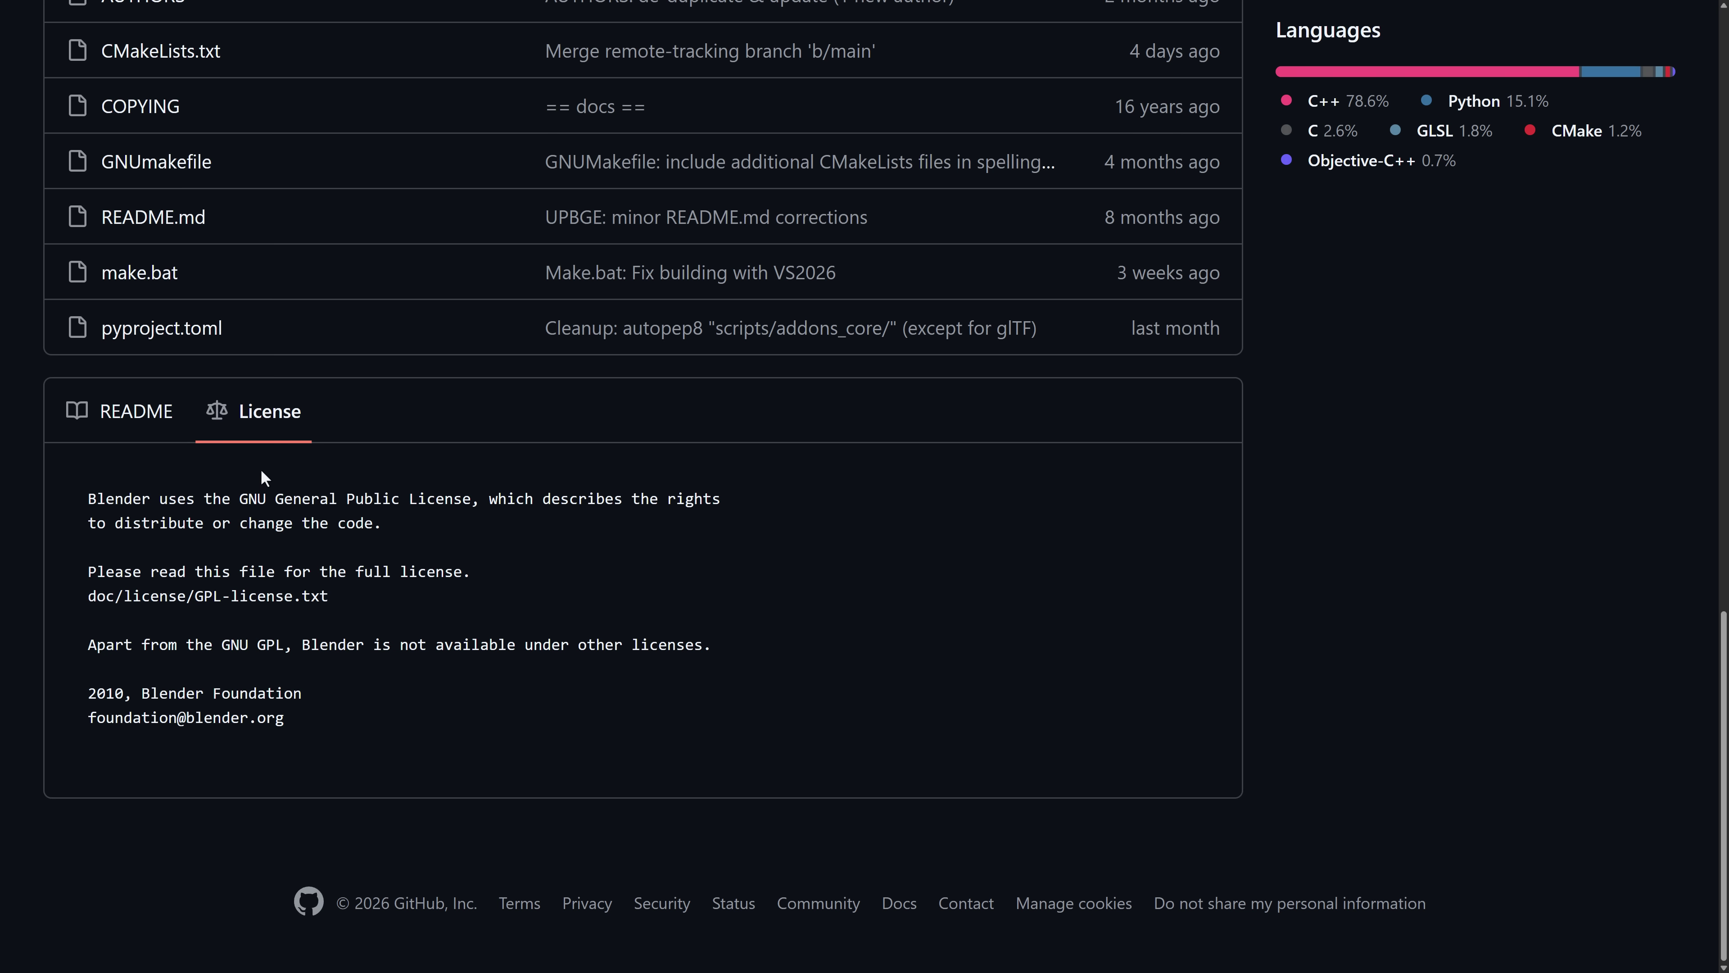
{"action": "left_click_drag", "start_coordinate": [193, 499], "coordinate": [720, 562]}
{"action": "left_click", "coordinate": [716, 553]}
{"action": "key", "text": "Home"}
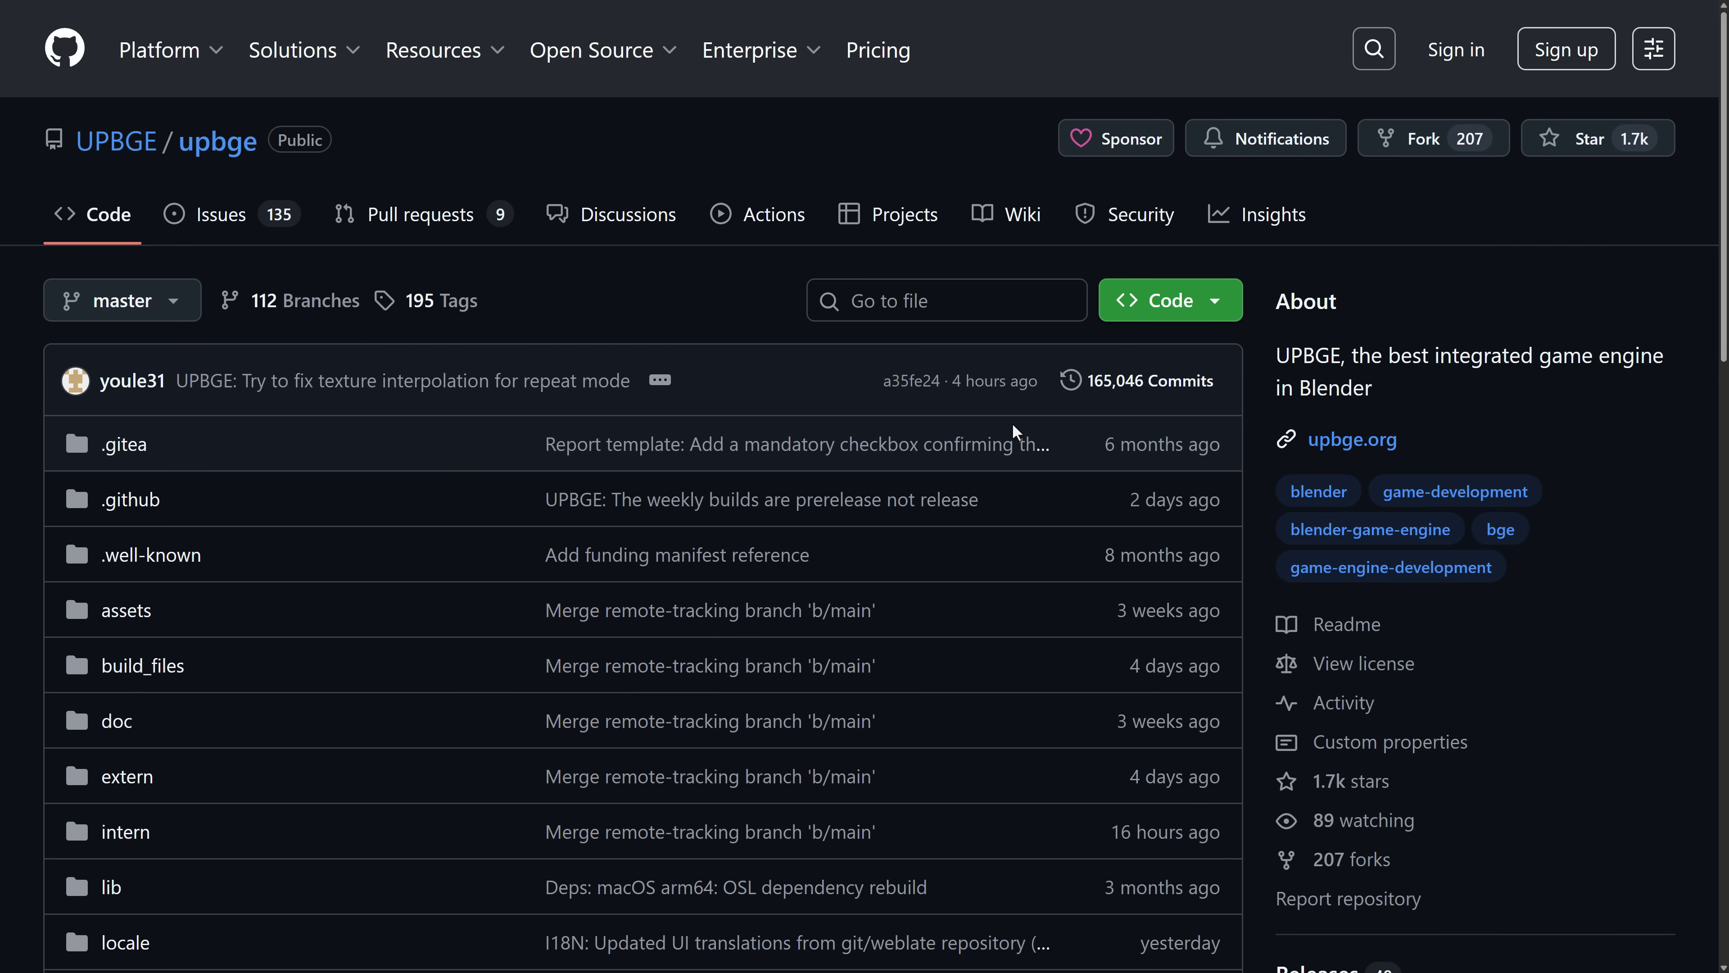
Show the Blender Artists thread "Free upbge Car Project Demo" and highlight its "Free upbge Car Demo" heading beside the preview and download link
{"action": "key", "text": "alt+Left"}
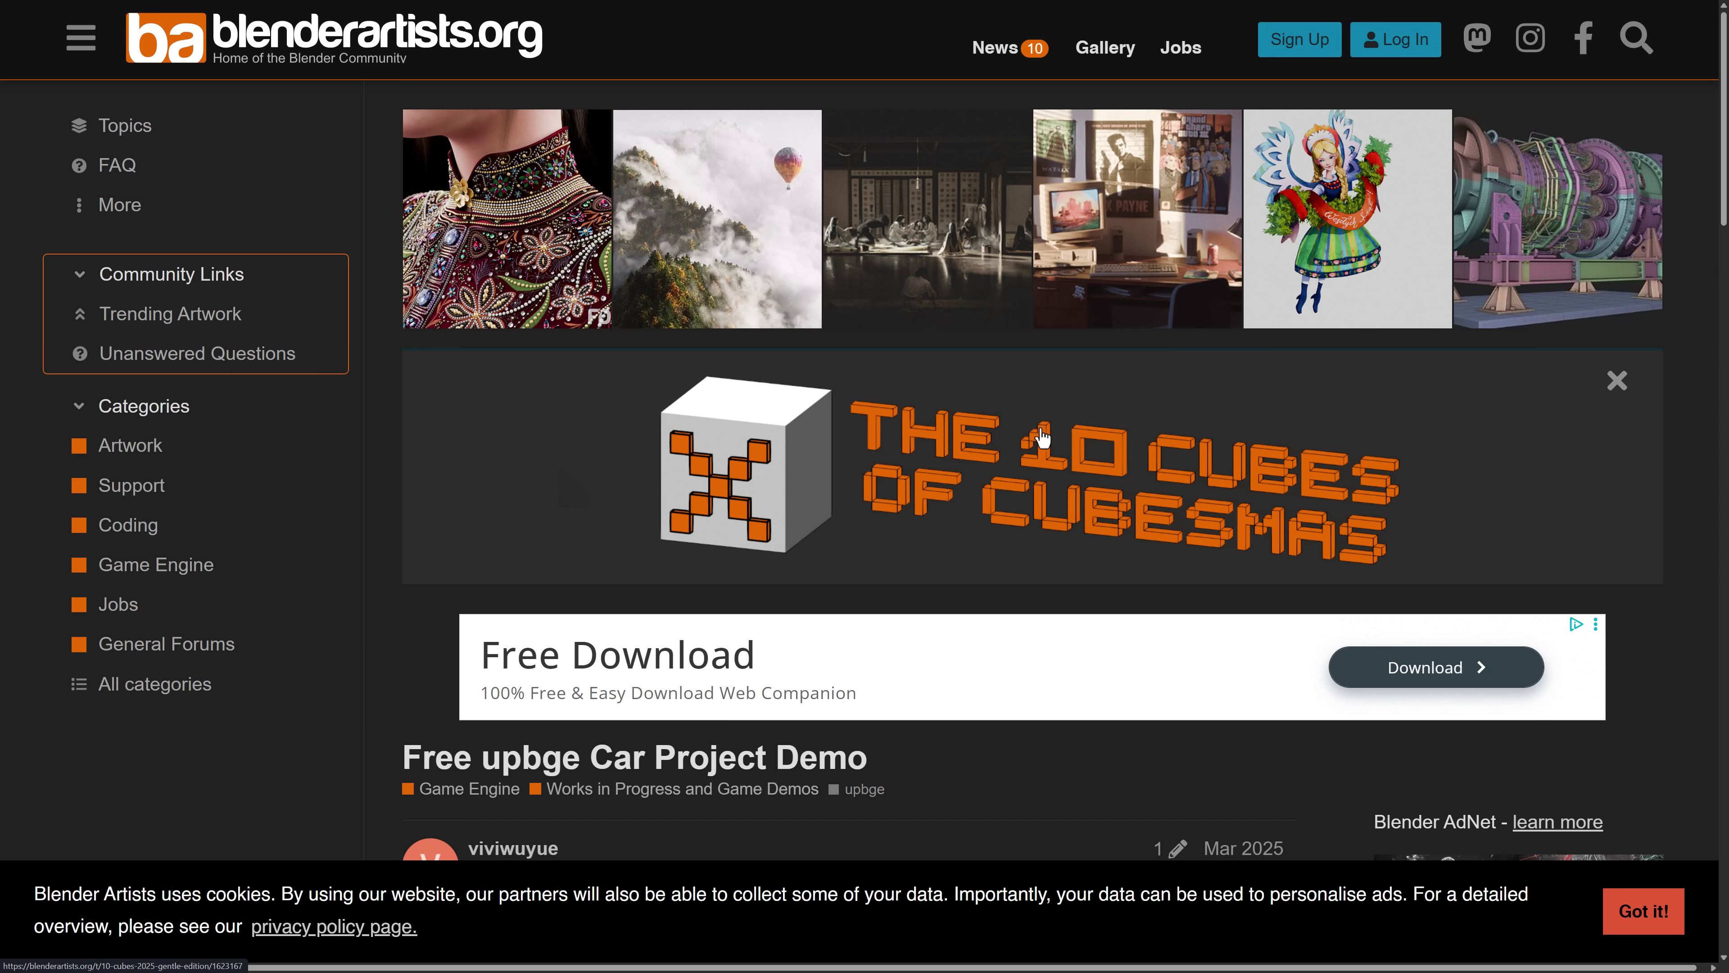
{"action": "scroll", "coordinate": [1146, 433], "scroll_direction": "down", "scroll_amount": 3}
{"action": "scroll", "coordinate": [1147, 433], "scroll_direction": "down", "scroll_amount": 5}
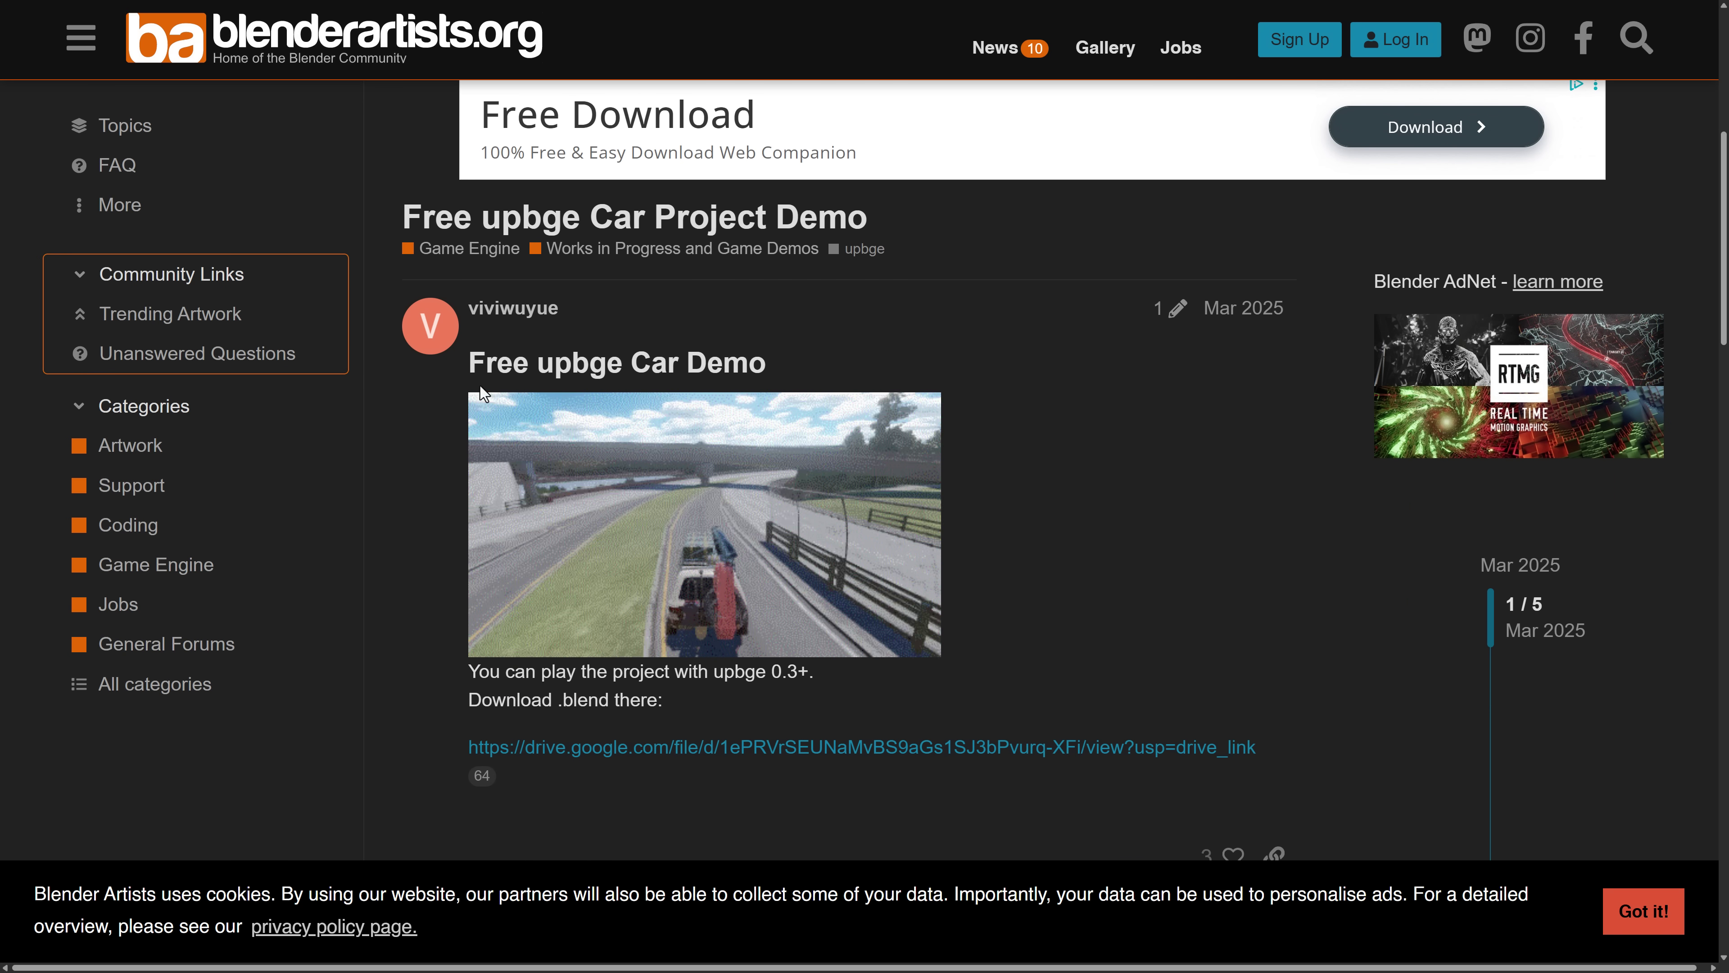
{"action": "left_click_drag", "start_coordinate": [470, 365], "coordinate": [783, 364]}
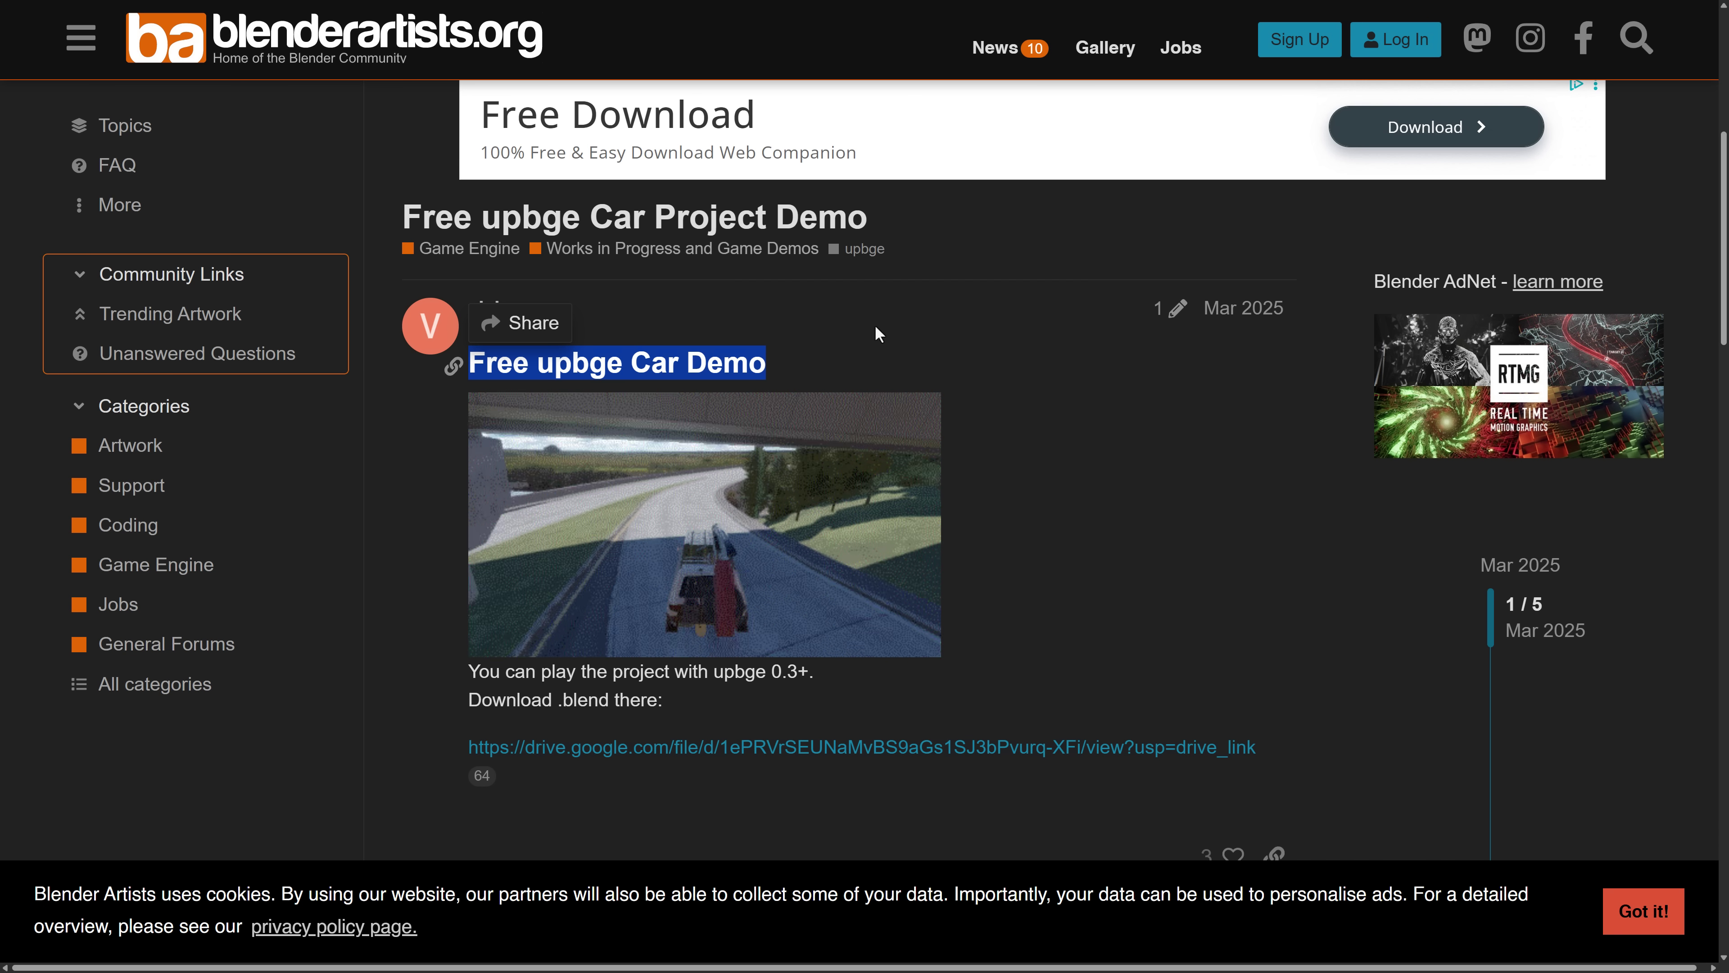
{"action": "mouse_move", "coordinate": [752, 504]}
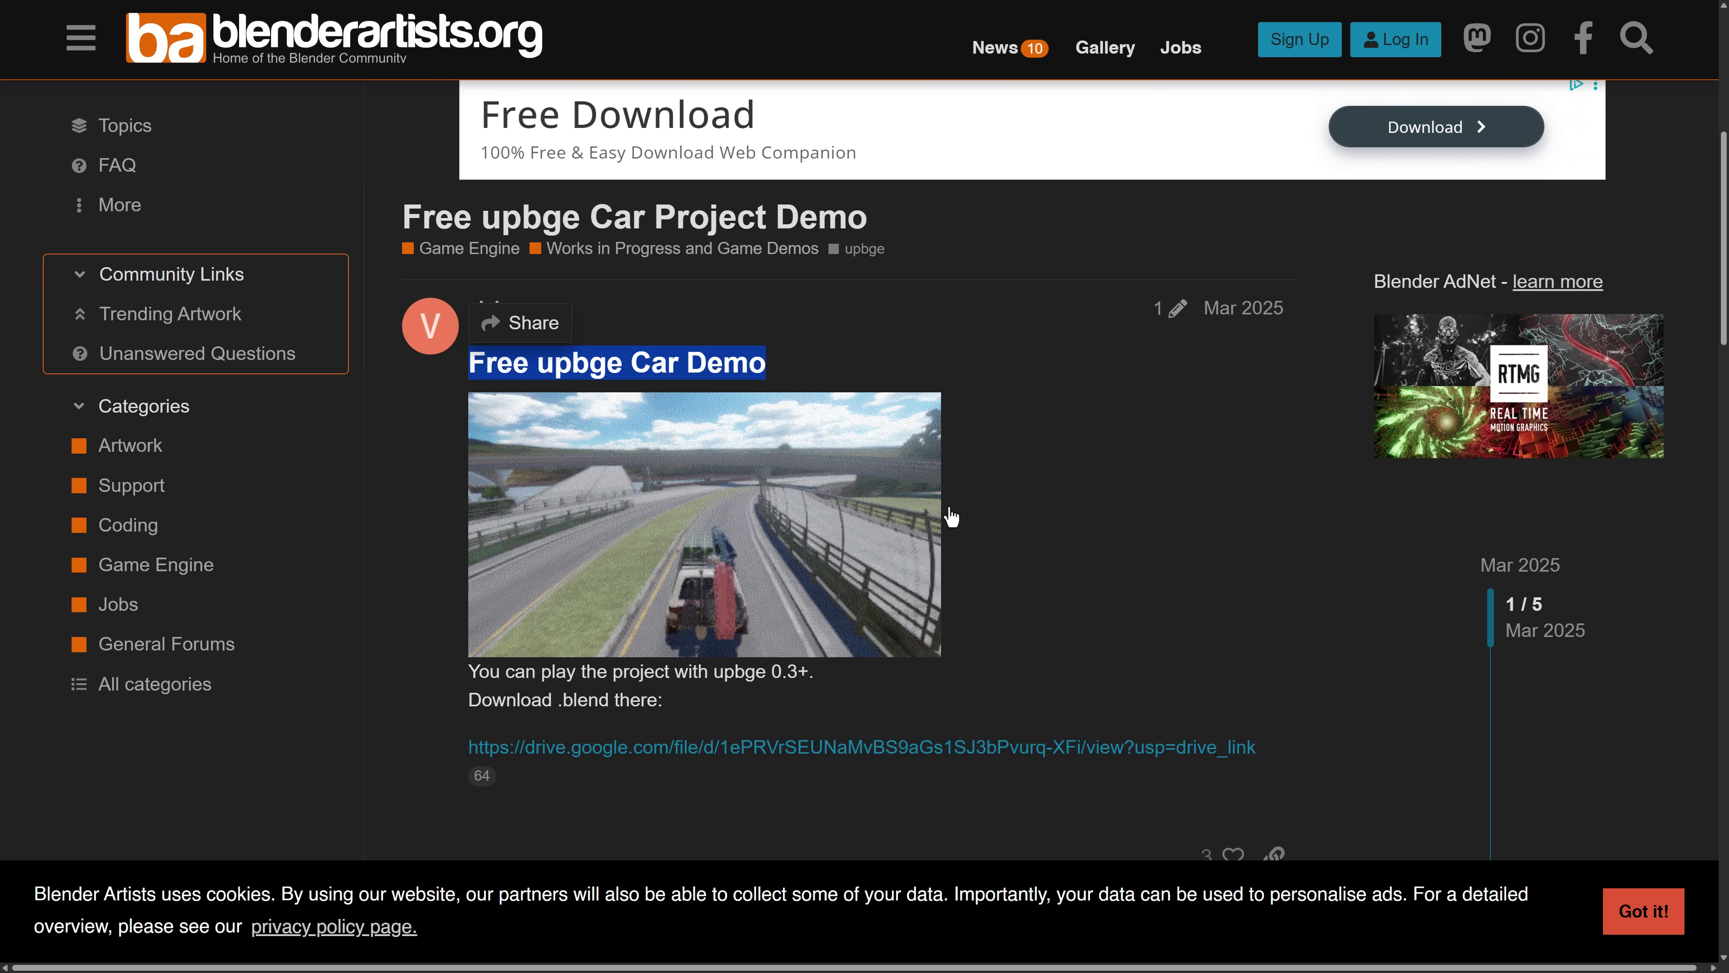
View Blender's Features page and the UPBGE home page, and take the browser out of full screen to reveal the site address
{"action": "key", "text": "ctrl+Tab"}
{"action": "scroll", "coordinate": [987, 503], "scroll_direction": "down", "scroll_amount": 2}
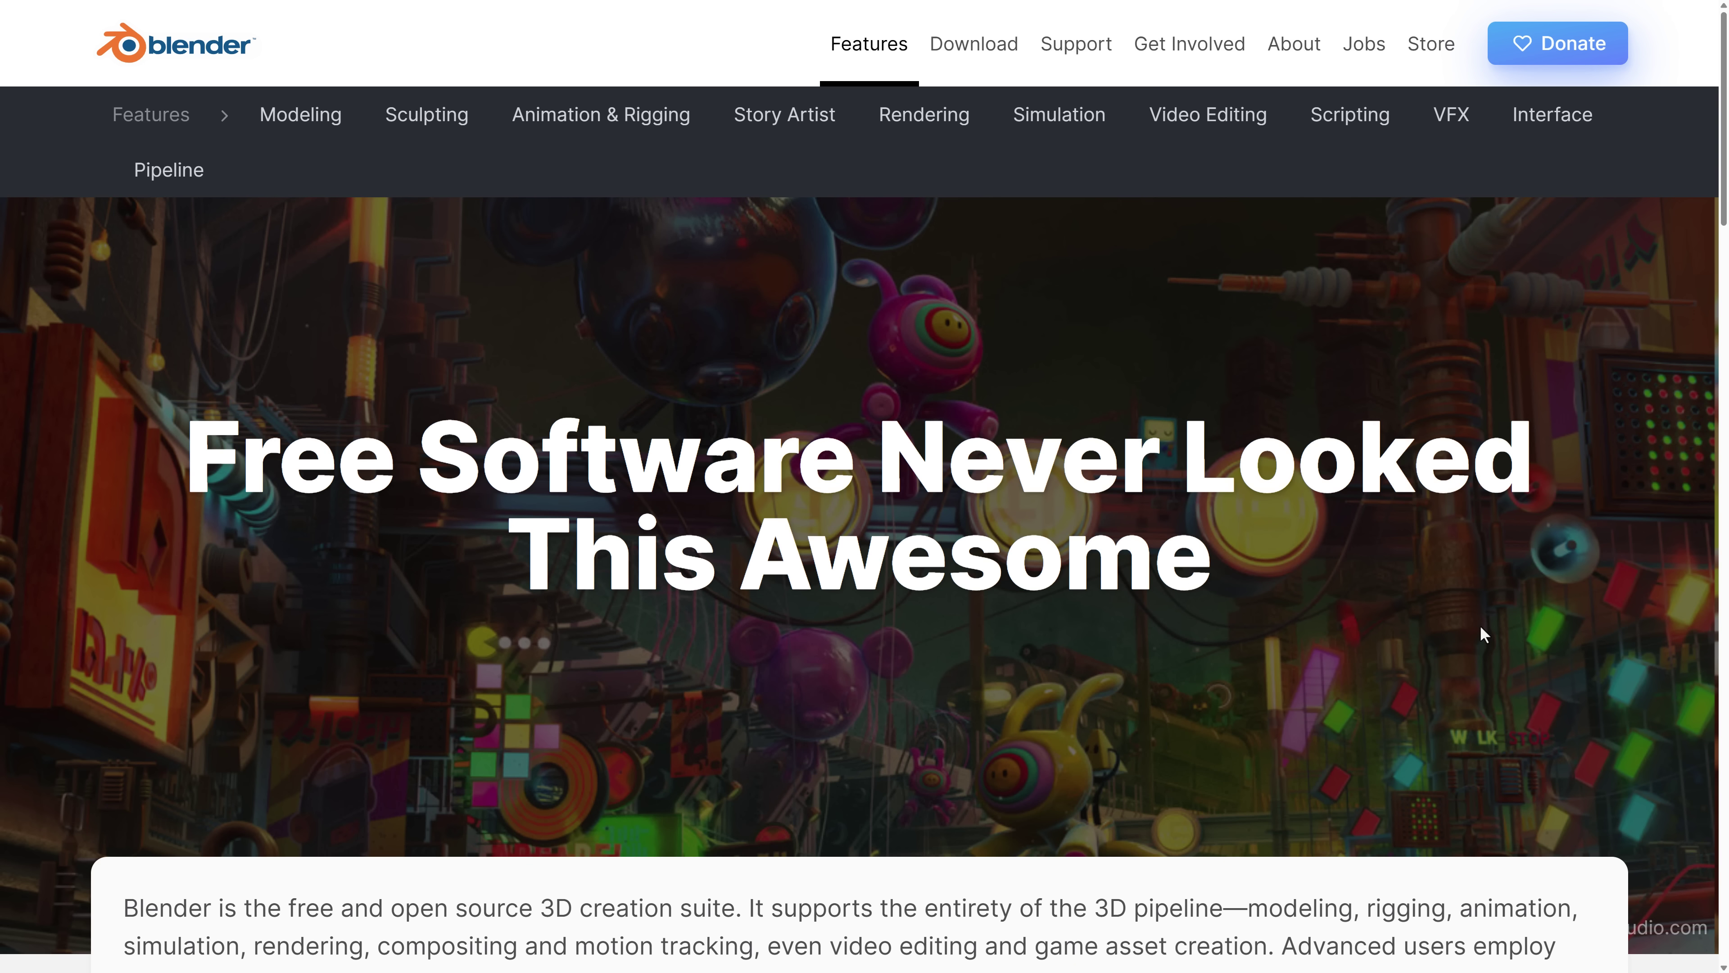
{"action": "scroll", "coordinate": [1109, 631], "scroll_direction": "down", "scroll_amount": 1}
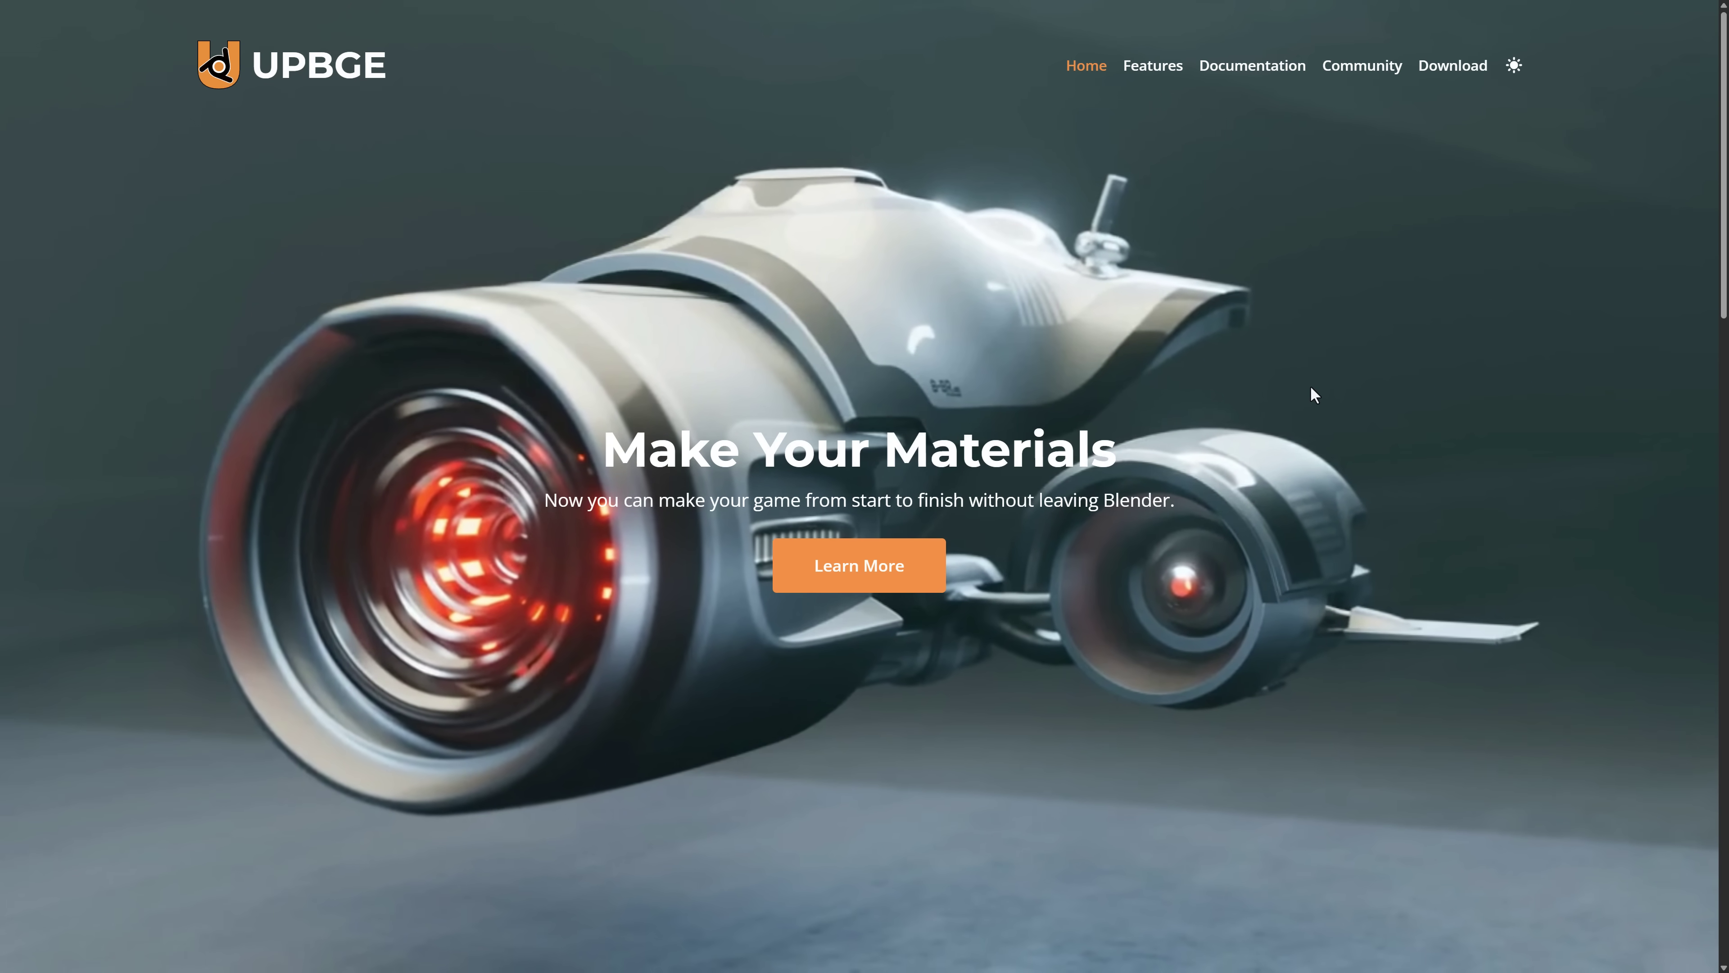
{"action": "key", "text": "F11"}
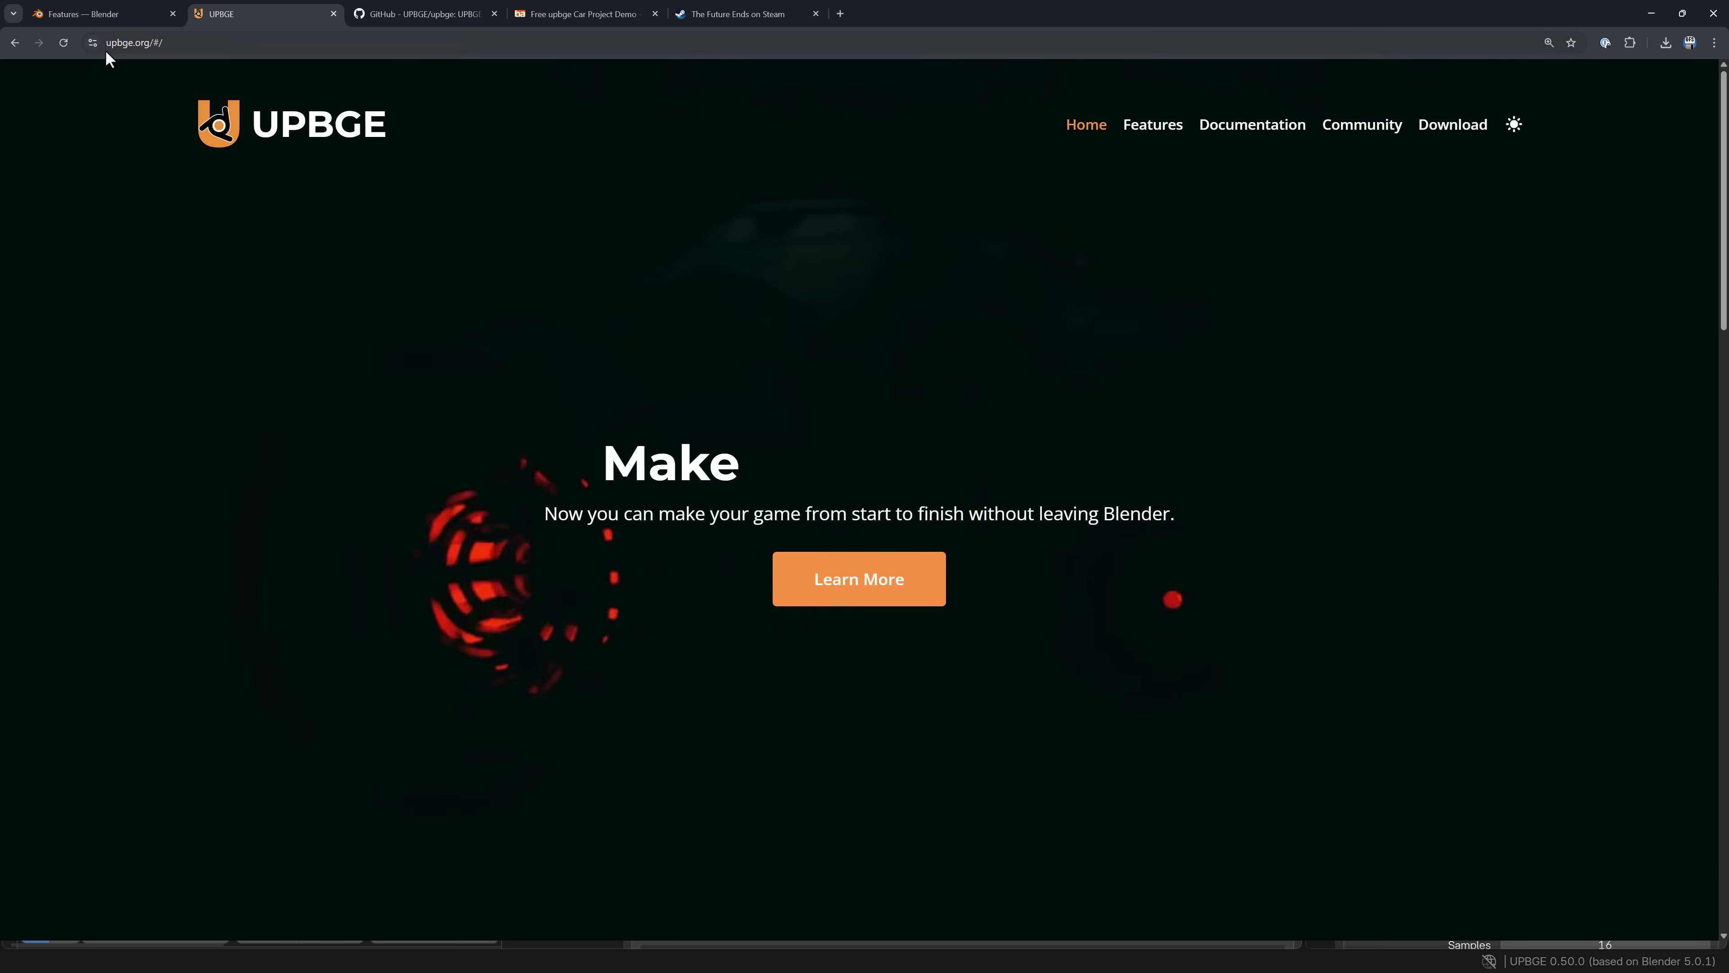